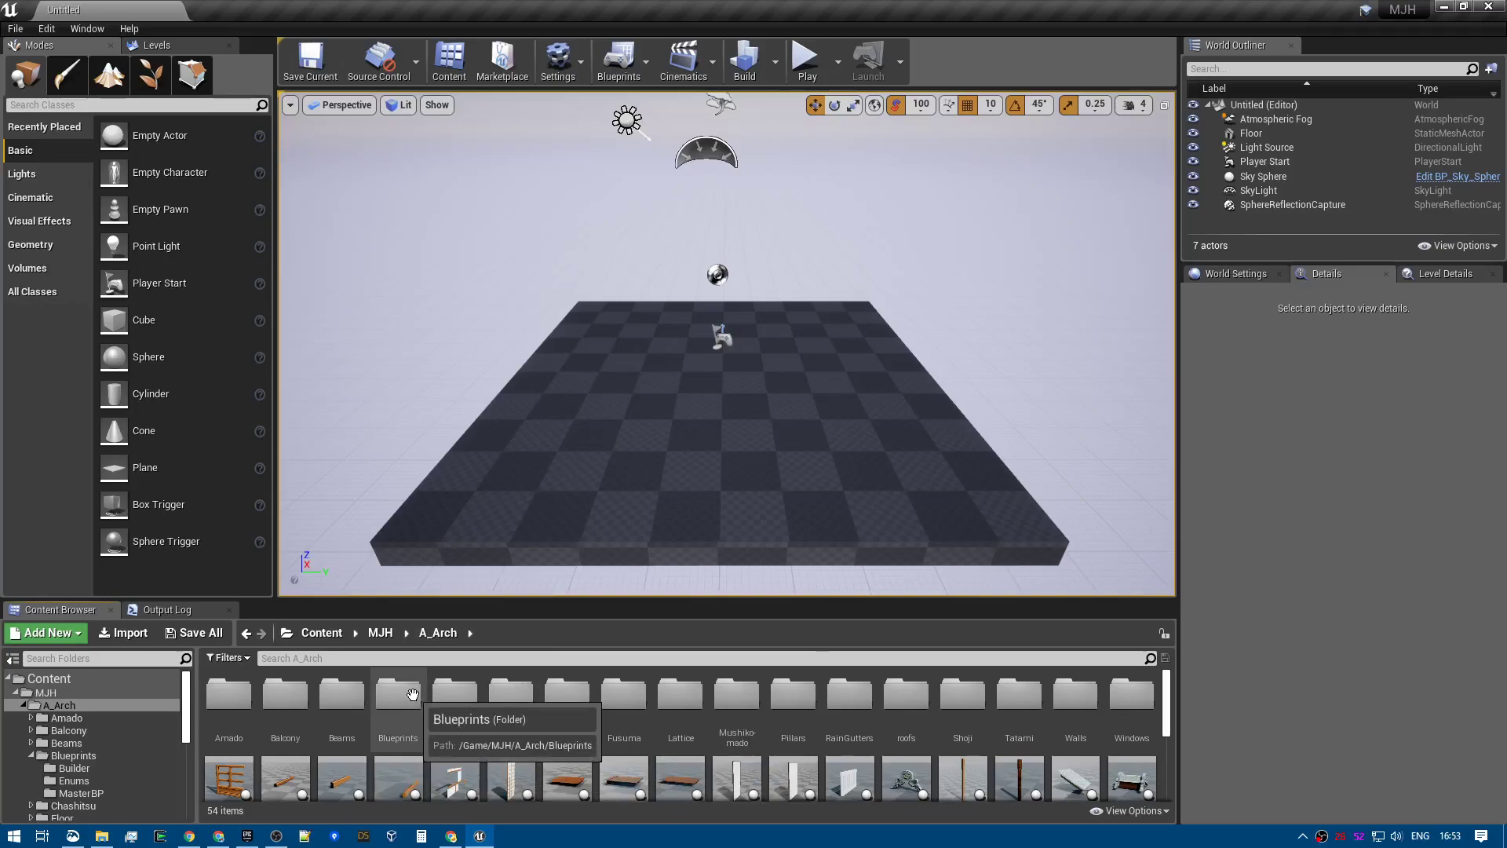
- Open the Builder folder inside A_Arch's Blueprints folder
{"action": "double_click", "coordinate": [413, 694]}
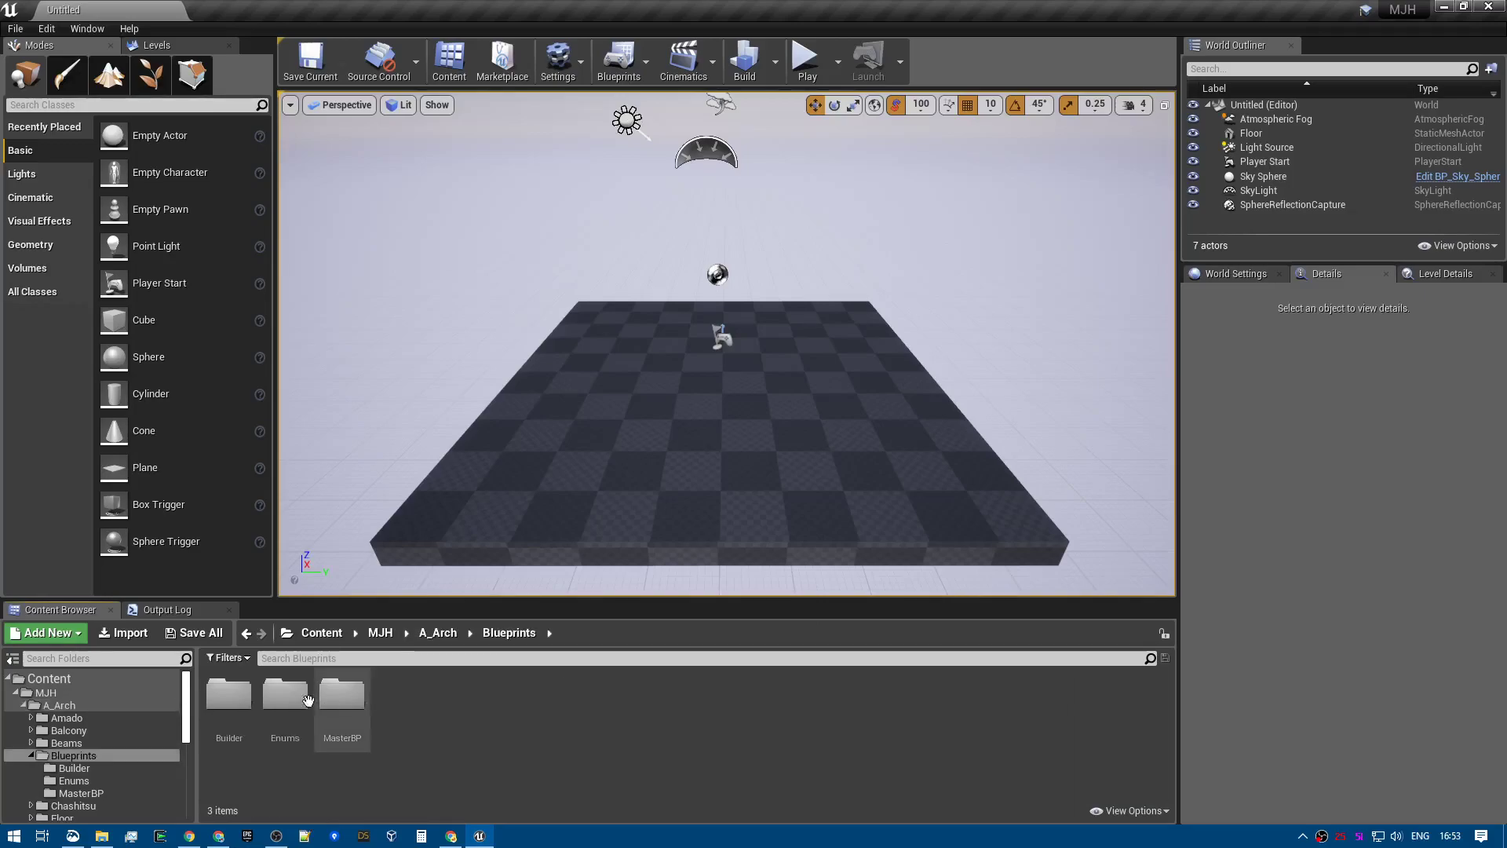
{"action": "left_click", "coordinate": [242, 699]}
{"action": "double_click", "coordinate": [242, 699]}
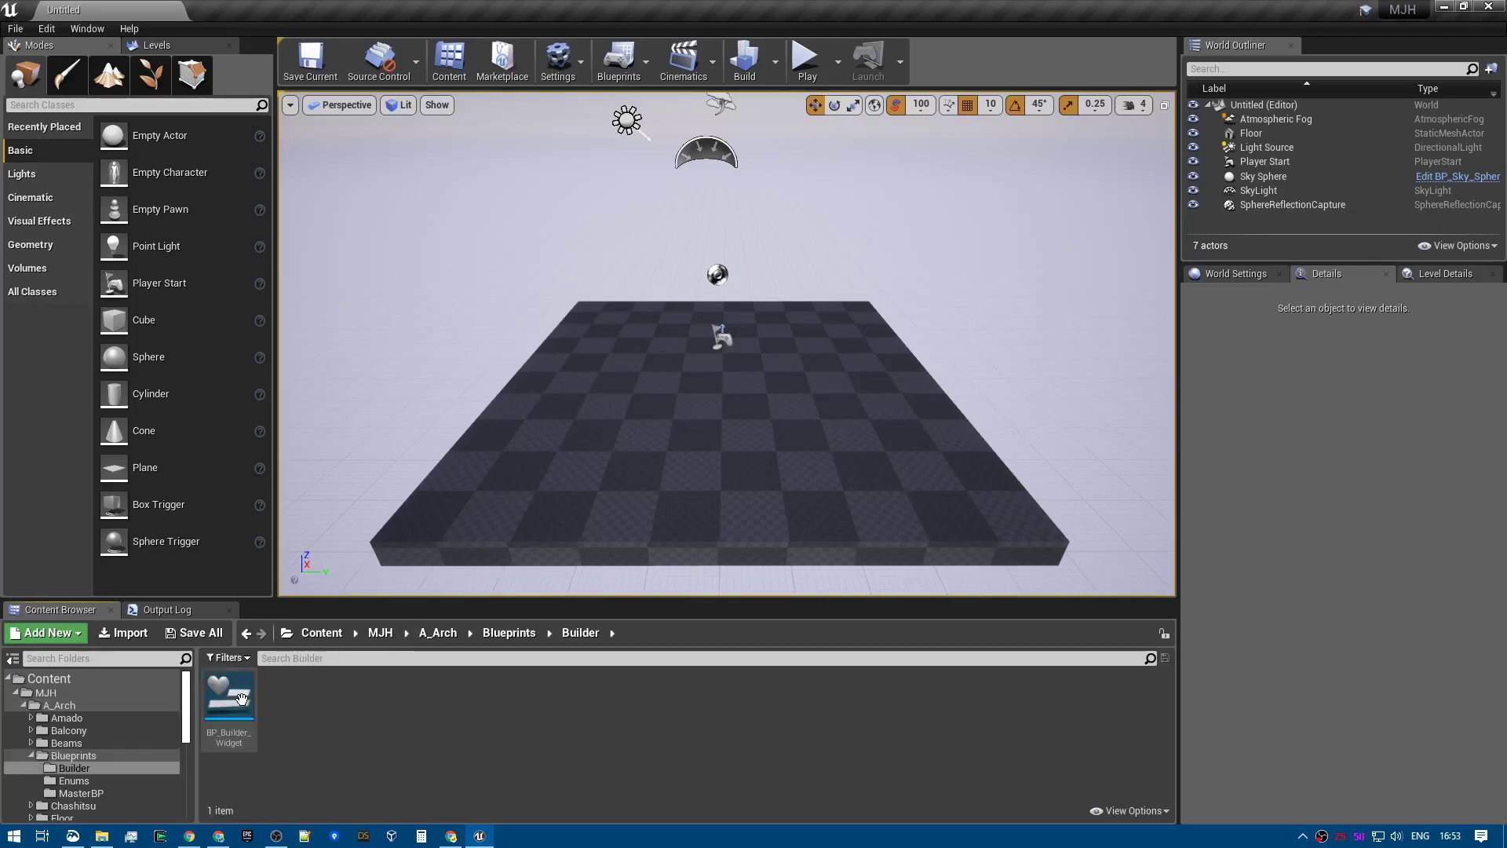
- Run the BP_Builder_Widget editor utility widget to check what it requires, and close its window
{"action": "left_click", "coordinate": [235, 699]}
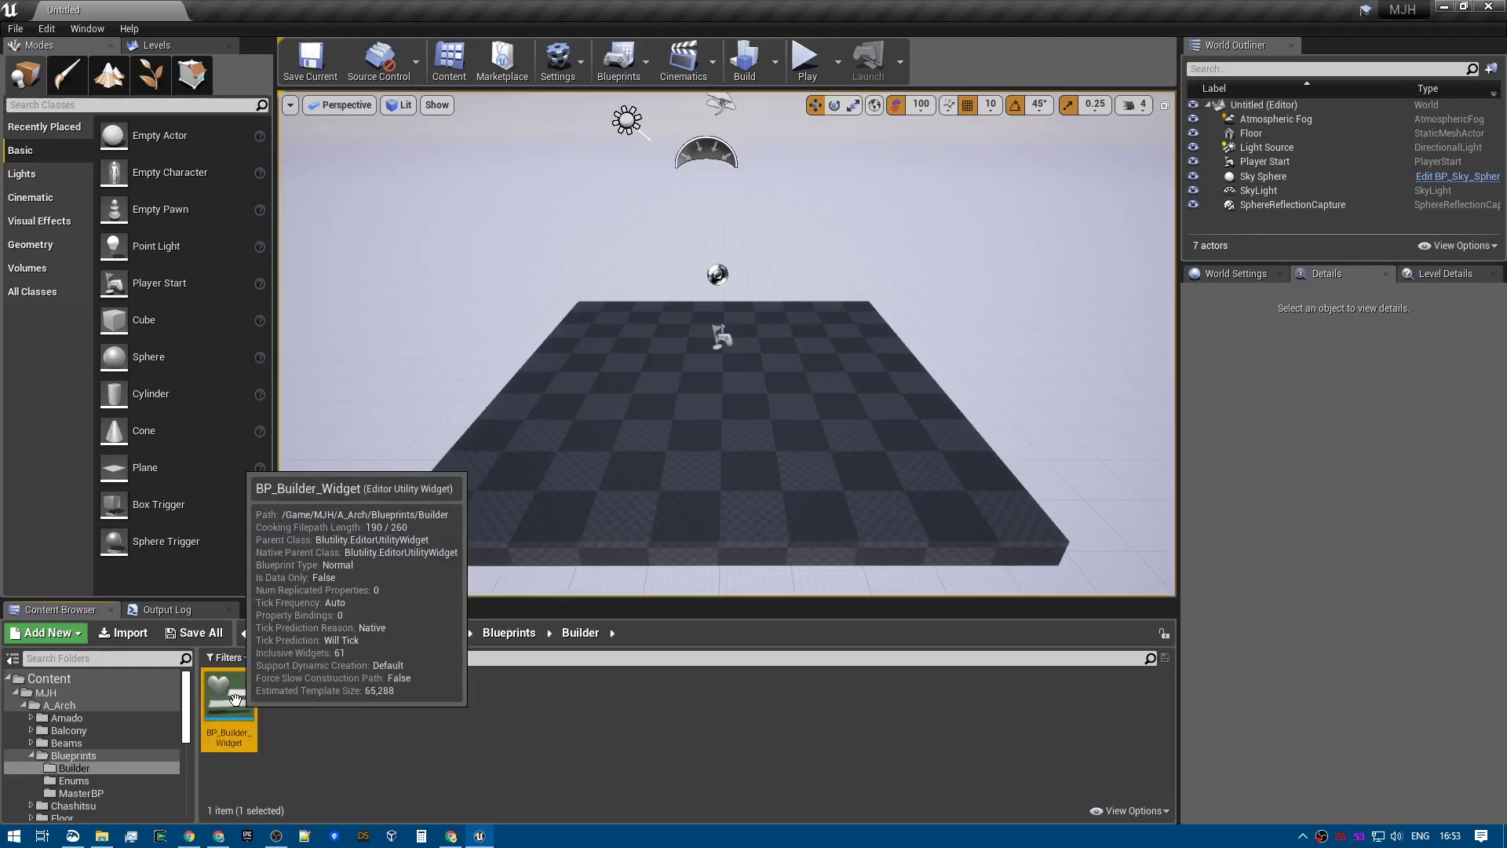
{"action": "right_click", "coordinate": [235, 699]}
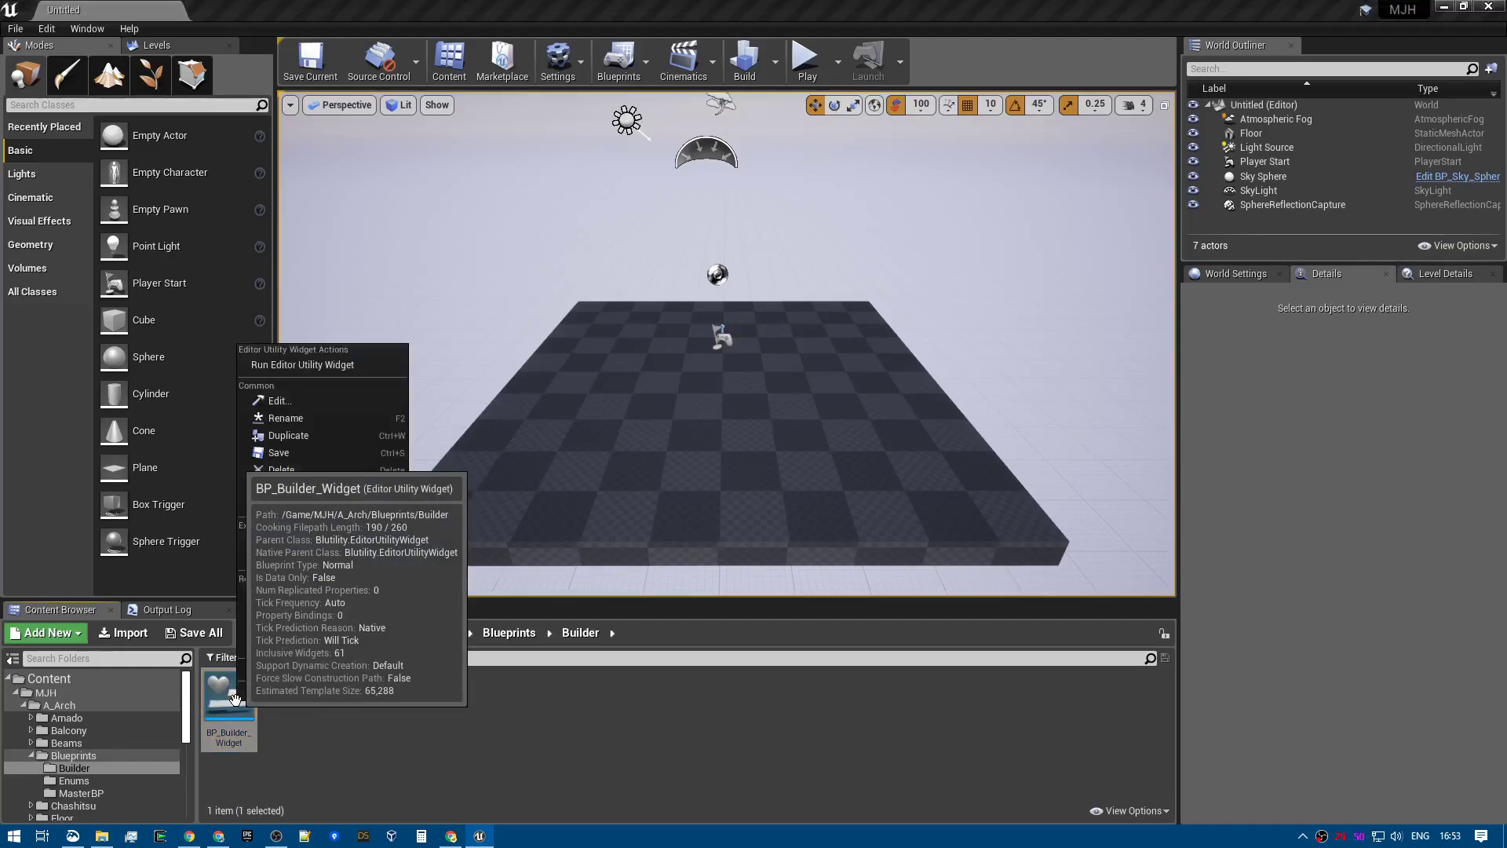
{"action": "left_click", "coordinate": [380, 365]}
{"action": "left_click_drag", "start_coordinate": [1274, 220], "coordinate": [851, 220]}
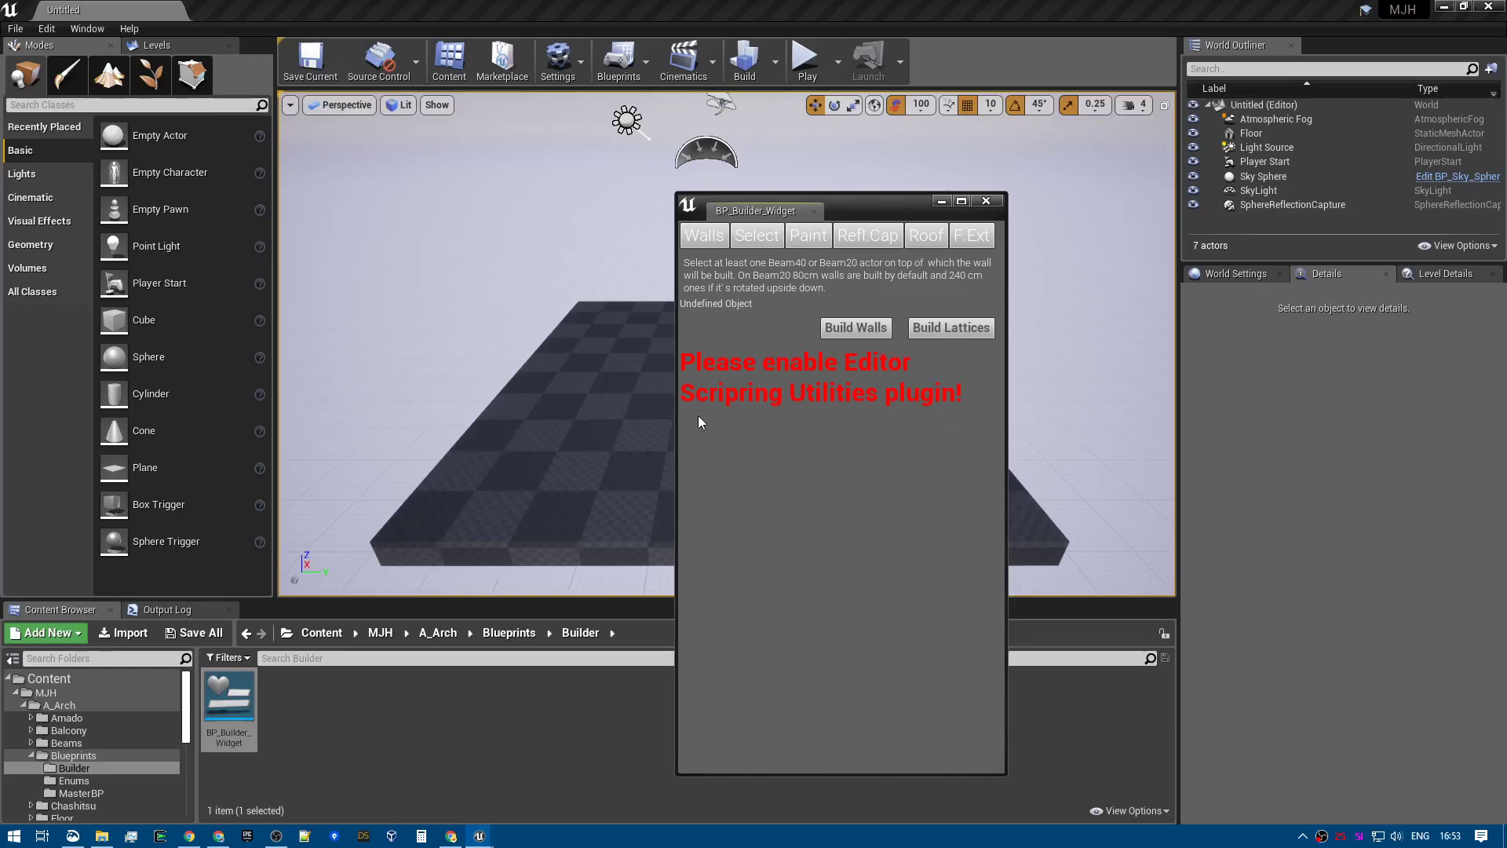
{"action": "left_click", "coordinate": [991, 201]}
- Enable the built-in Editor Scripting Utilities beta plugin and restart the editor
{"action": "left_click", "coordinate": [46, 29]}
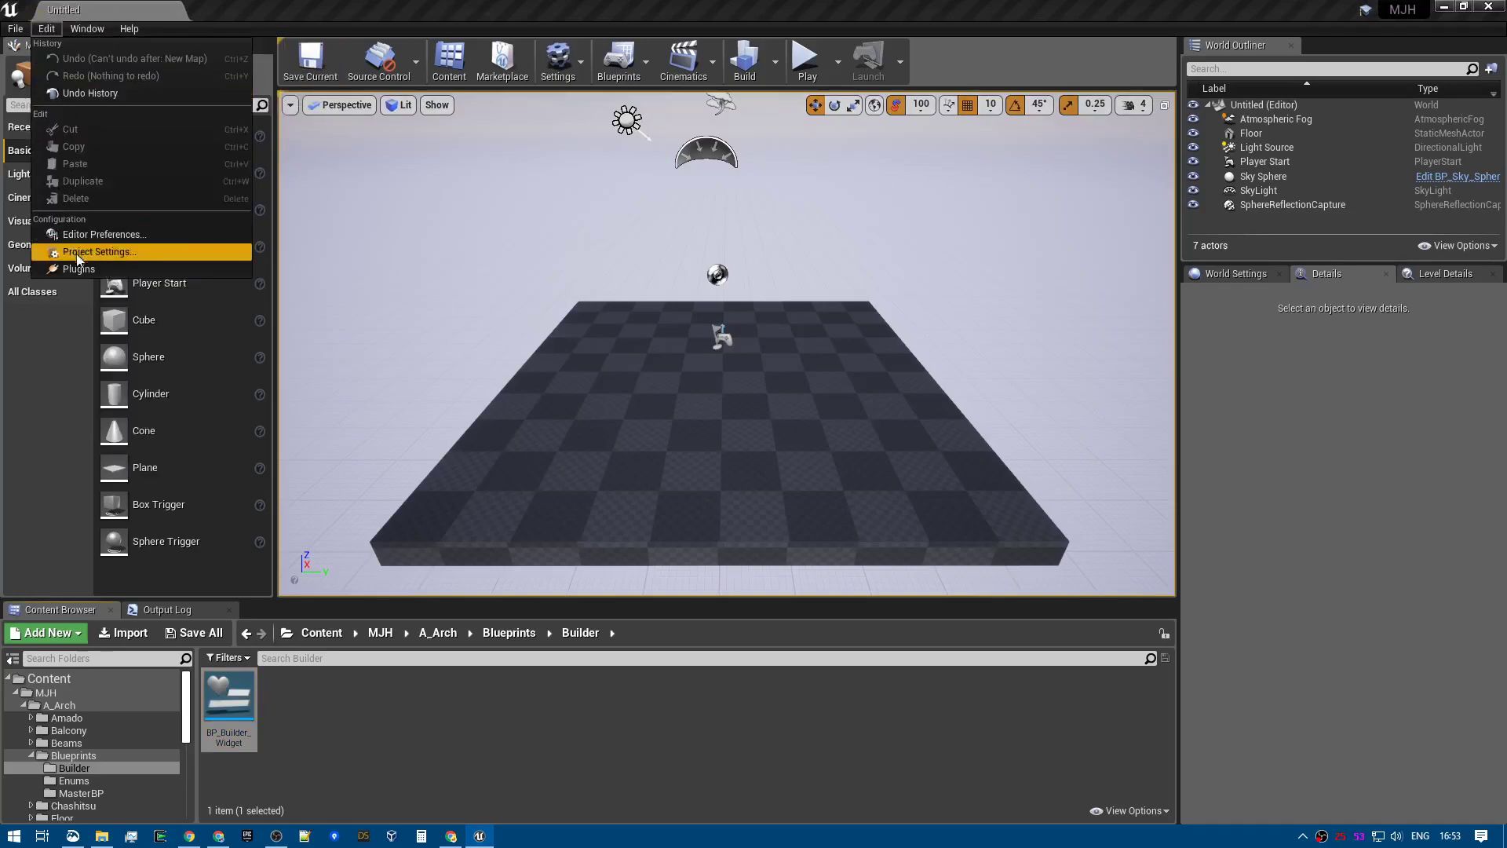
{"action": "left_click", "coordinate": [139, 270]}
{"action": "left_click", "coordinate": [308, 240]}
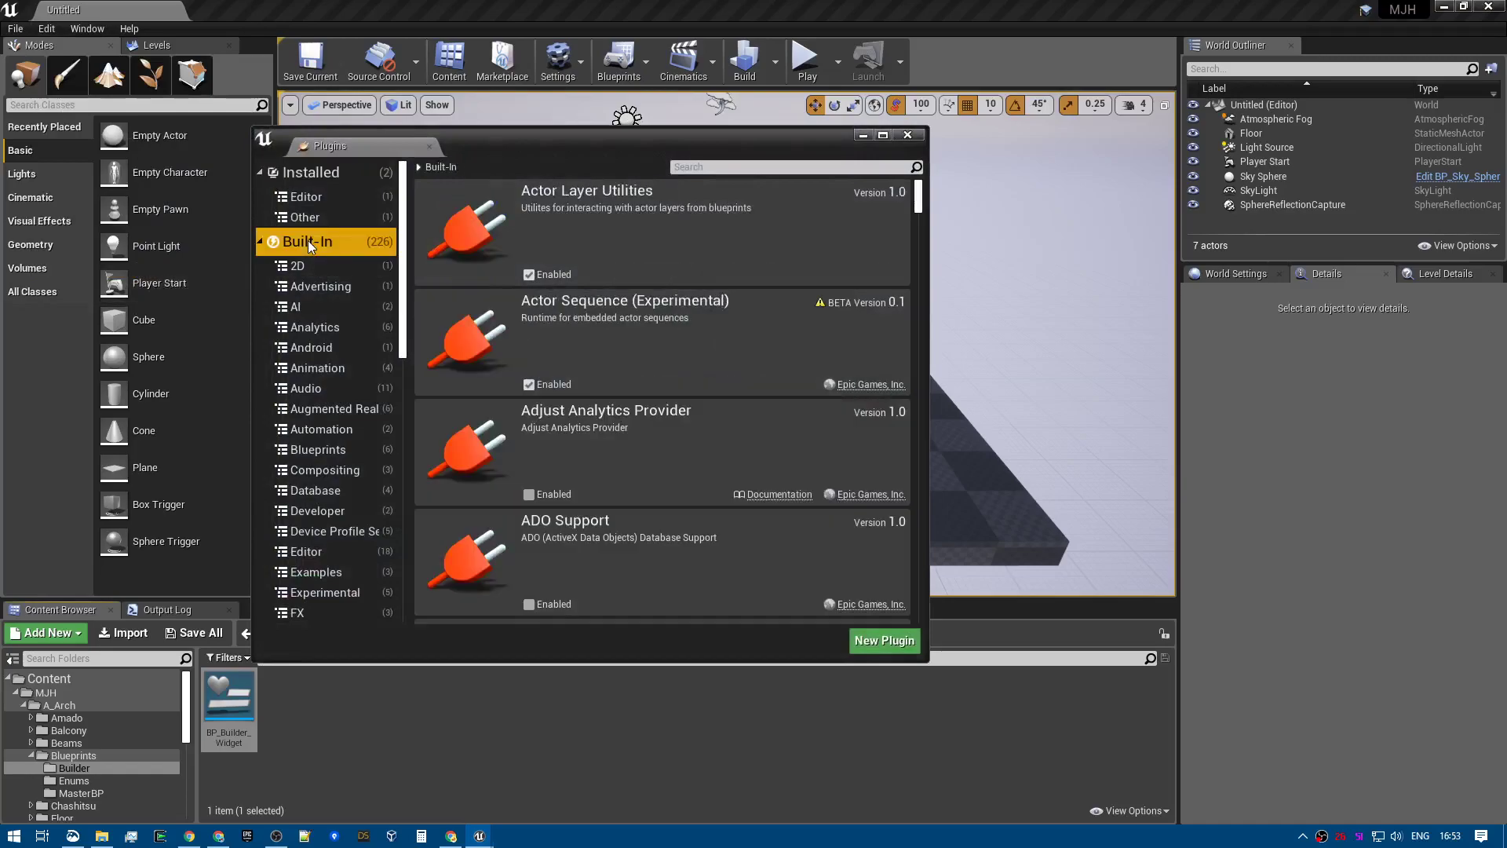
{"action": "left_click", "coordinate": [742, 166]}
{"action": "type", "text": "editor"}
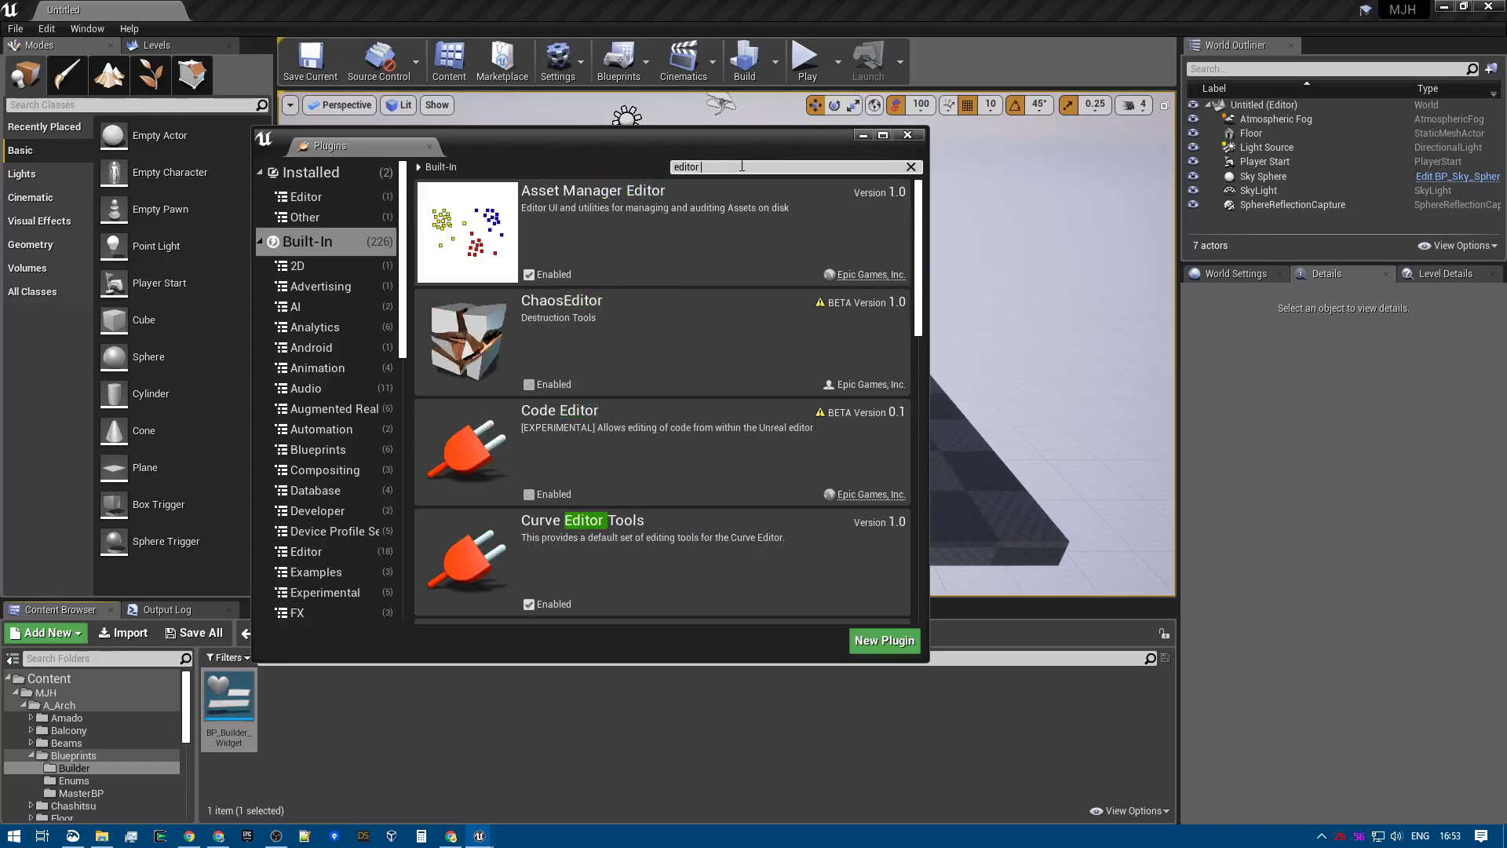
{"action": "type", "text": " script"}
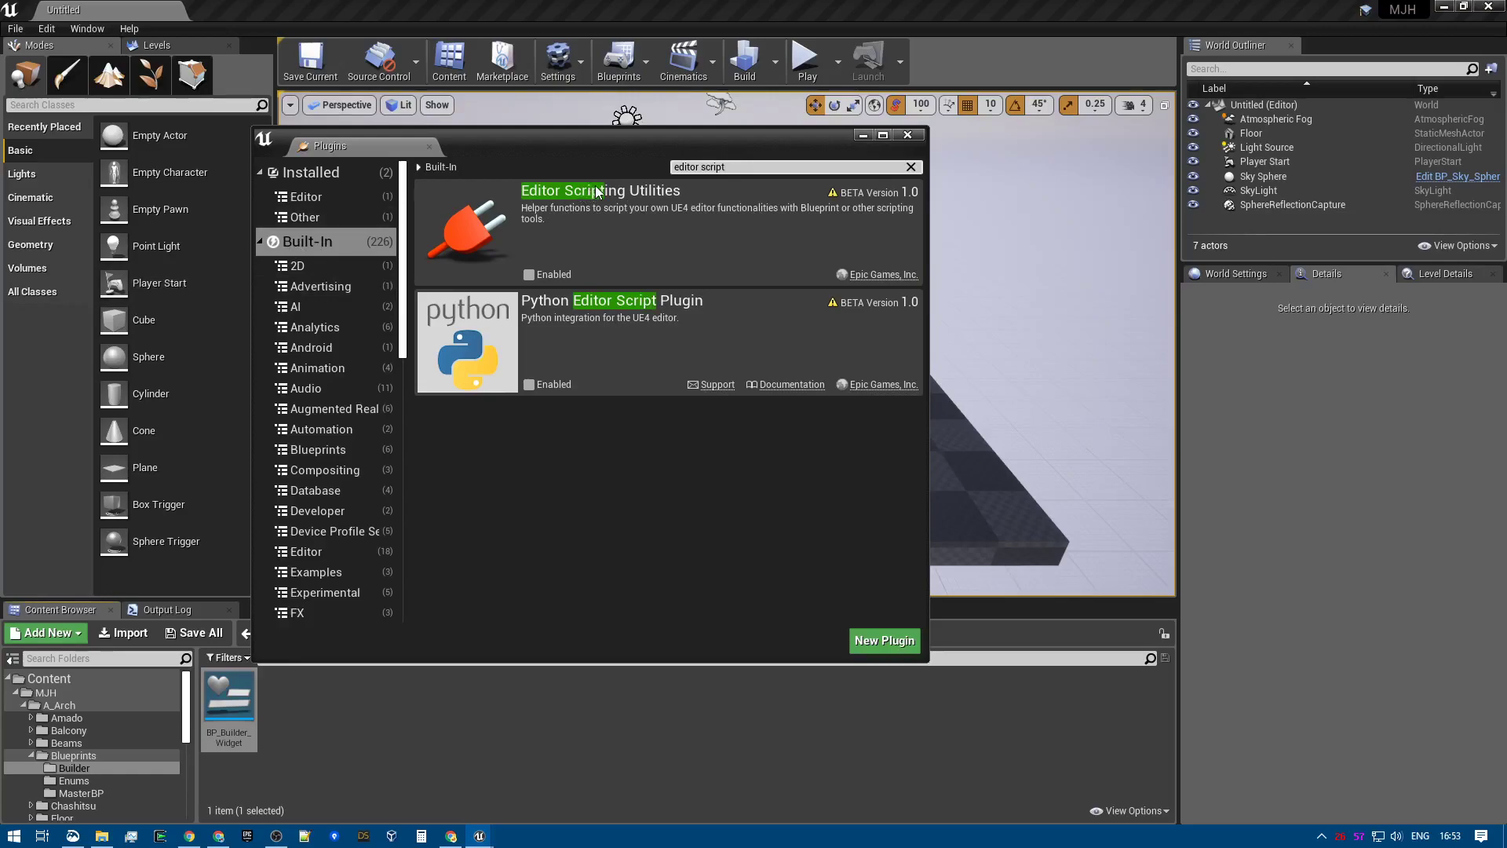
{"action": "left_click", "coordinate": [528, 274]}
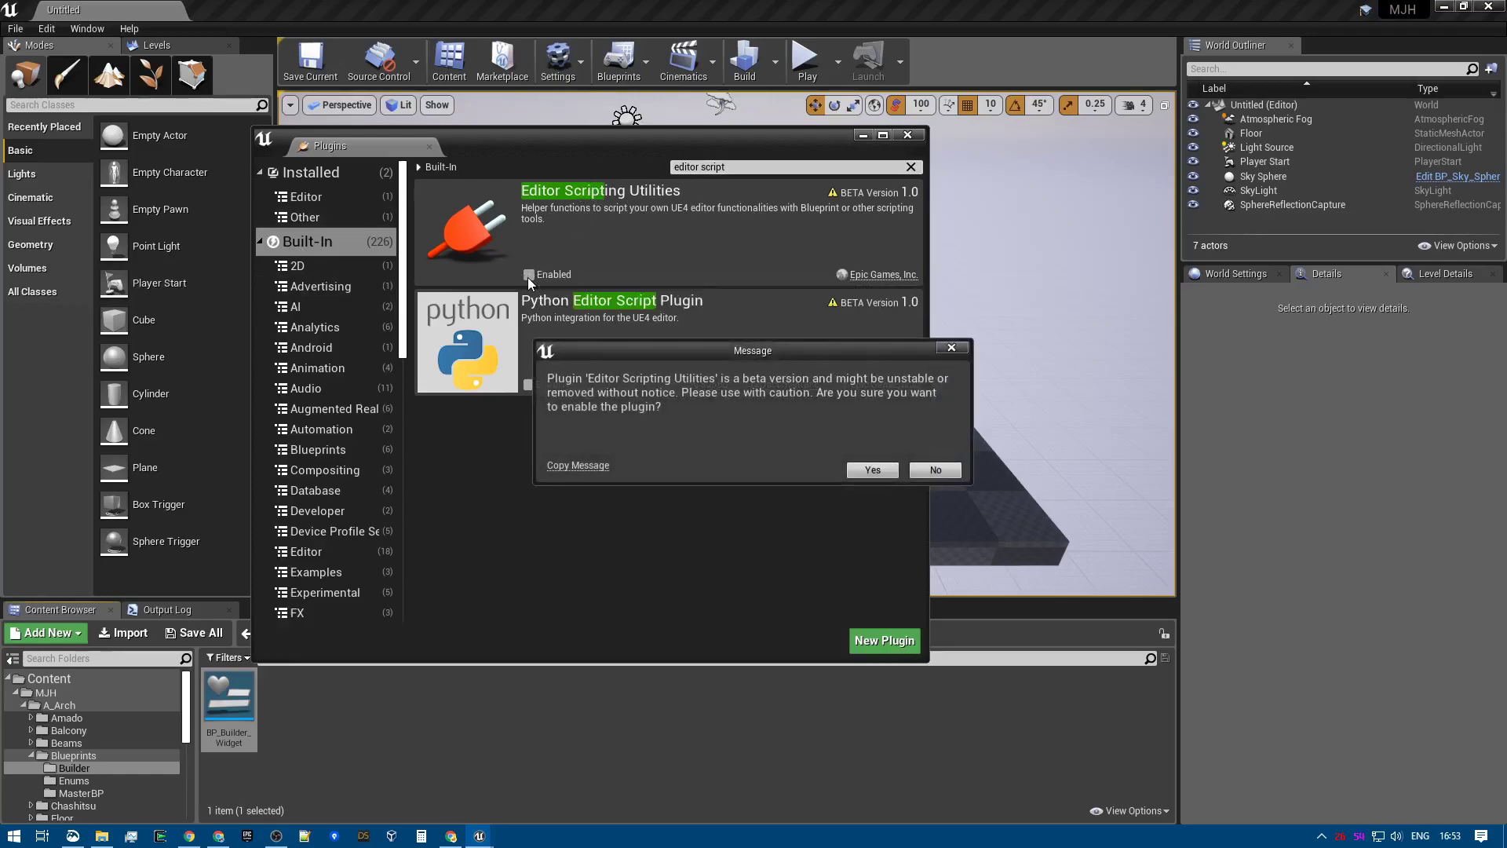
{"action": "left_click", "coordinate": [873, 469]}
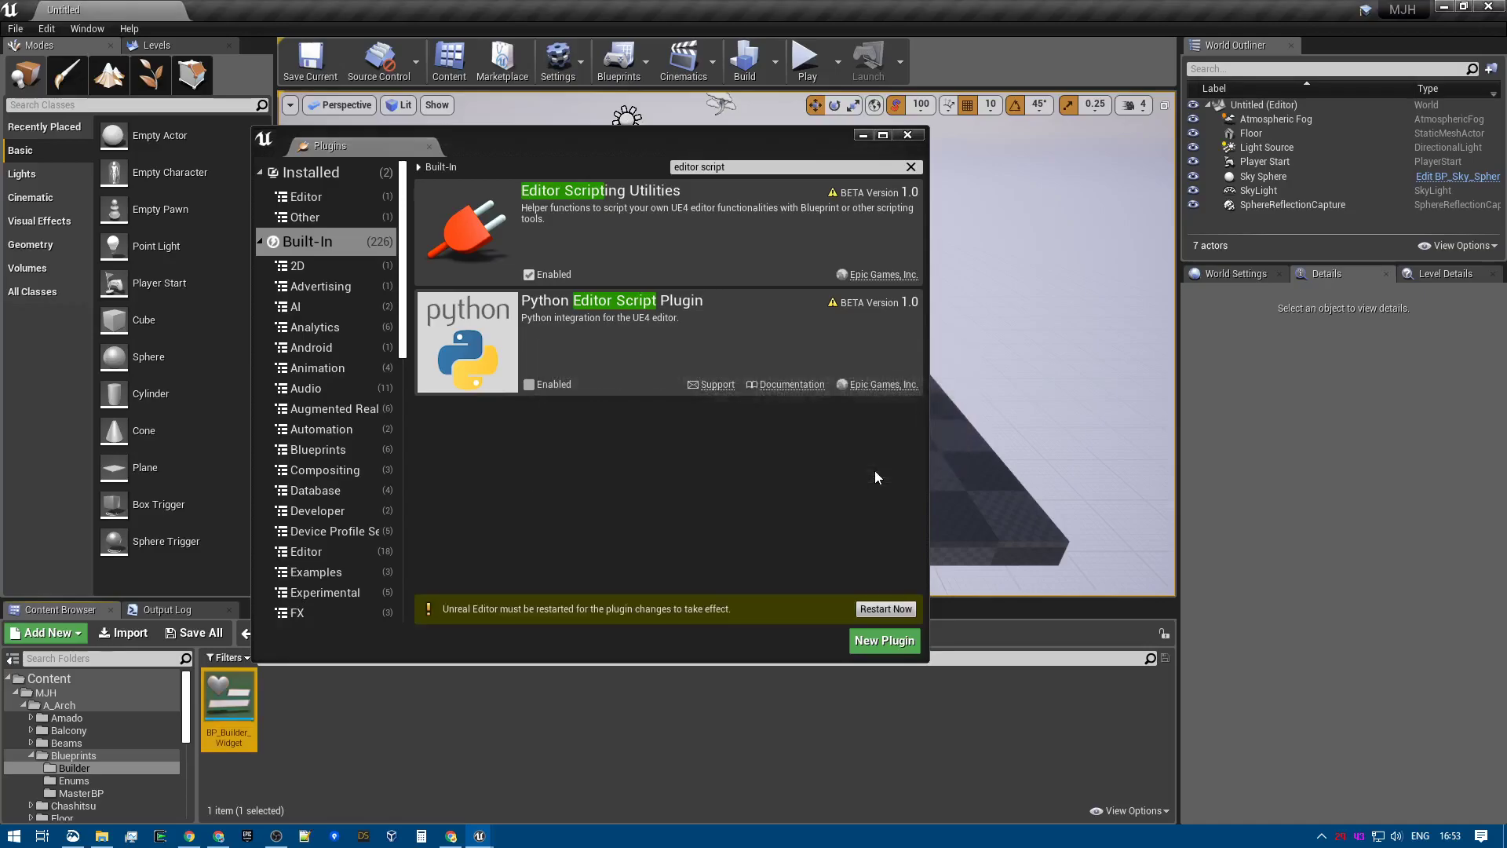
{"action": "left_click", "coordinate": [887, 609]}
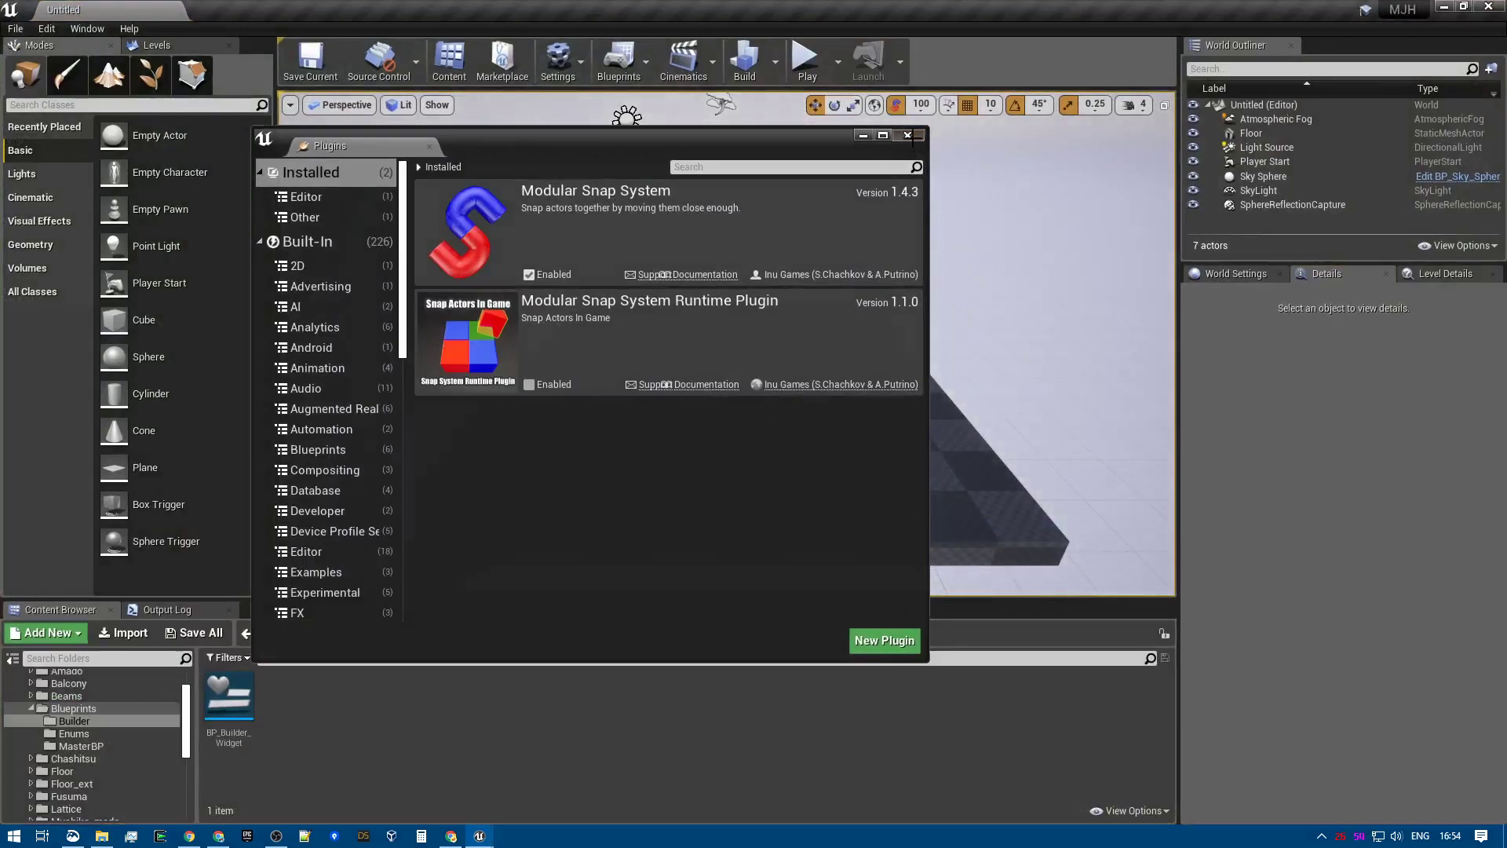
- Run the BP_Builder_Widget editor utility widget and dock it beside World Settings, slightly widening that area
{"action": "left_click", "coordinate": [909, 135]}
{"action": "left_click", "coordinate": [222, 711]}
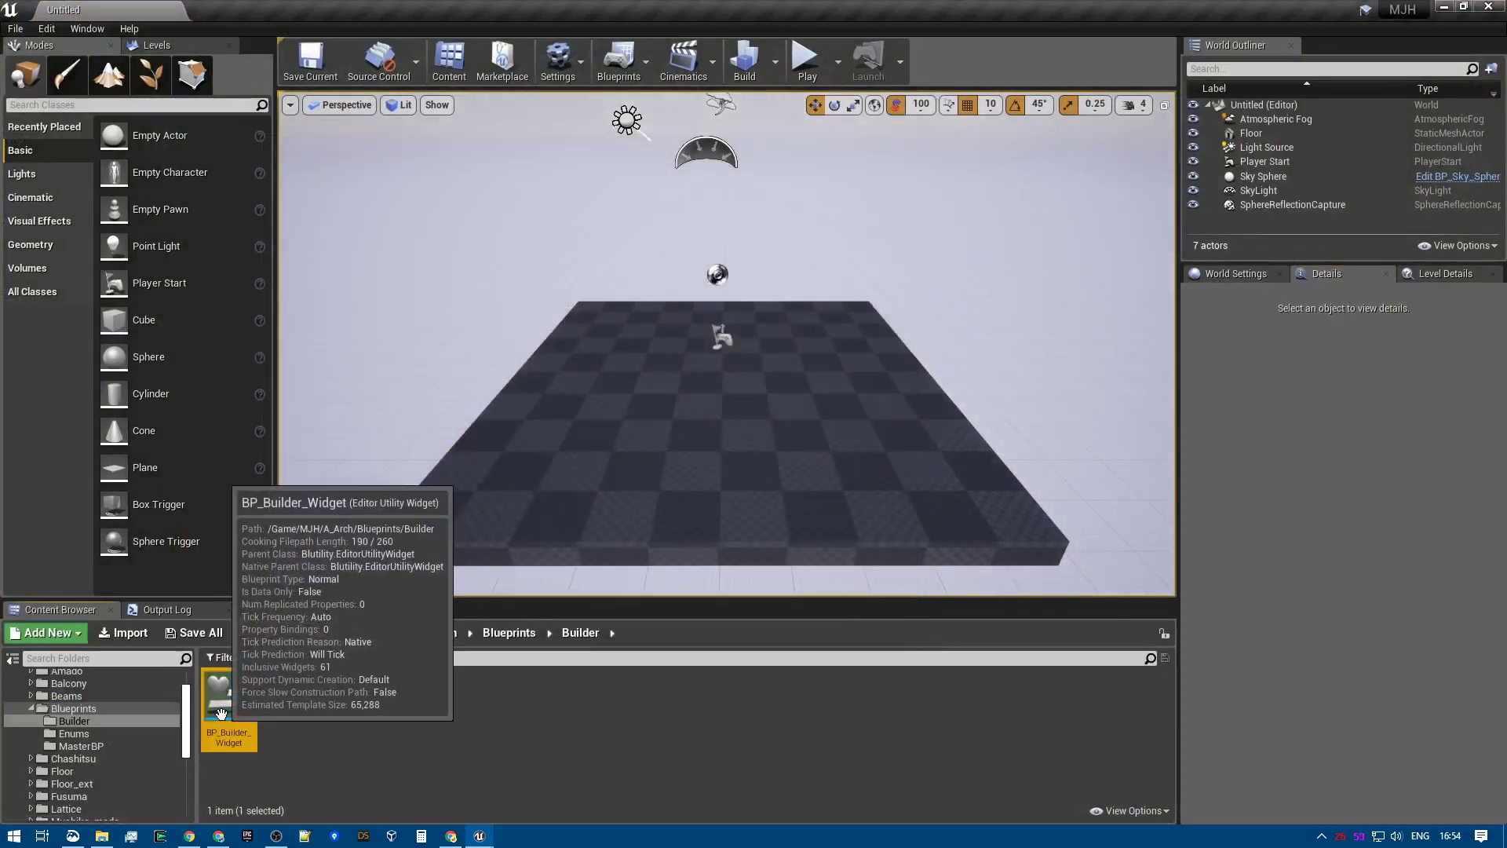
{"action": "right_click", "coordinate": [223, 711]}
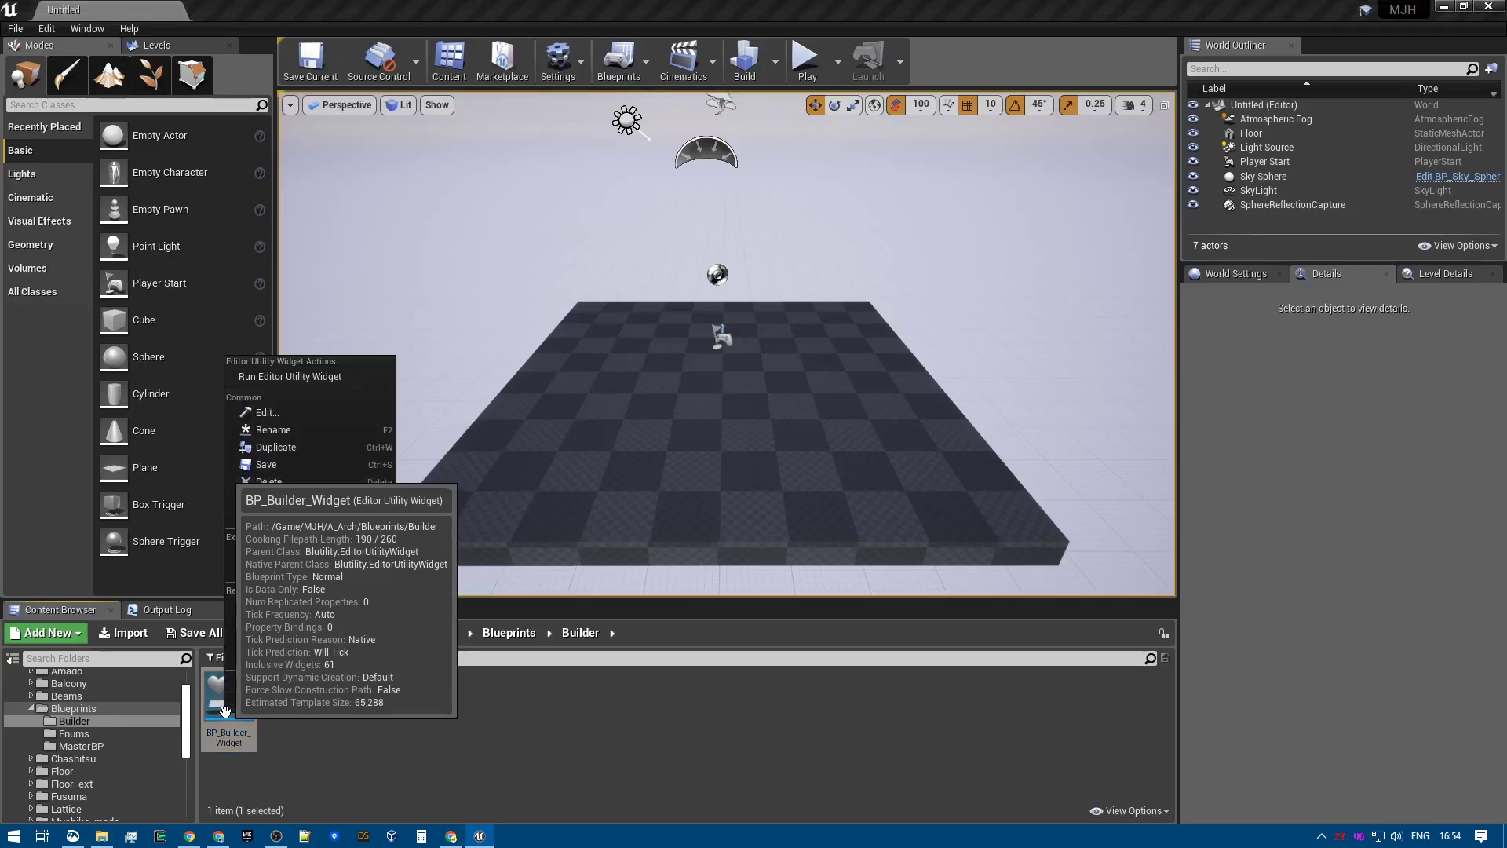
{"action": "left_click", "coordinate": [301, 377]}
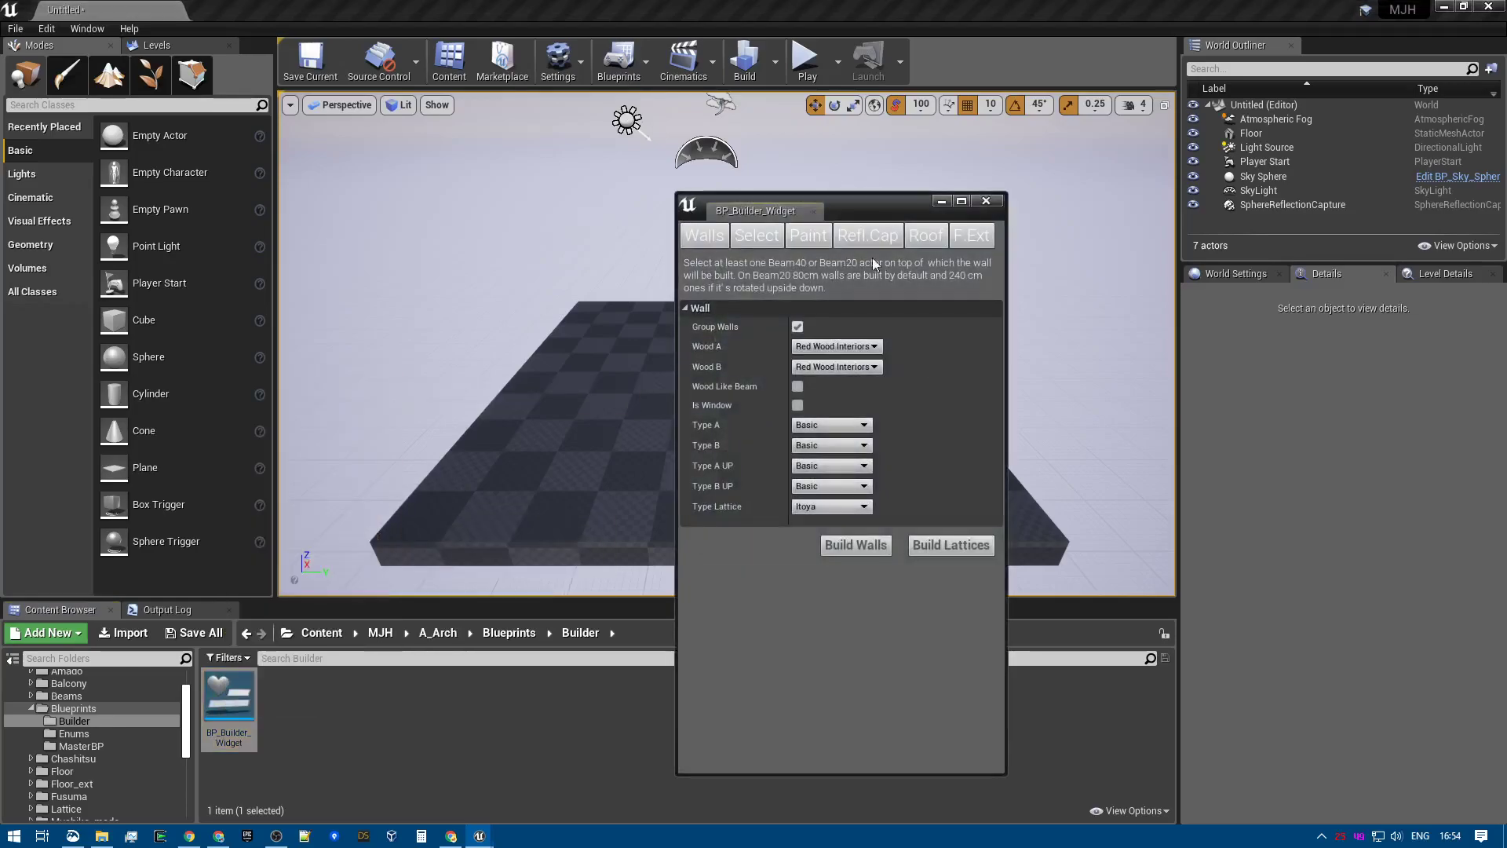
{"action": "left_click_drag", "start_coordinate": [883, 206], "coordinate": [1232, 275]}
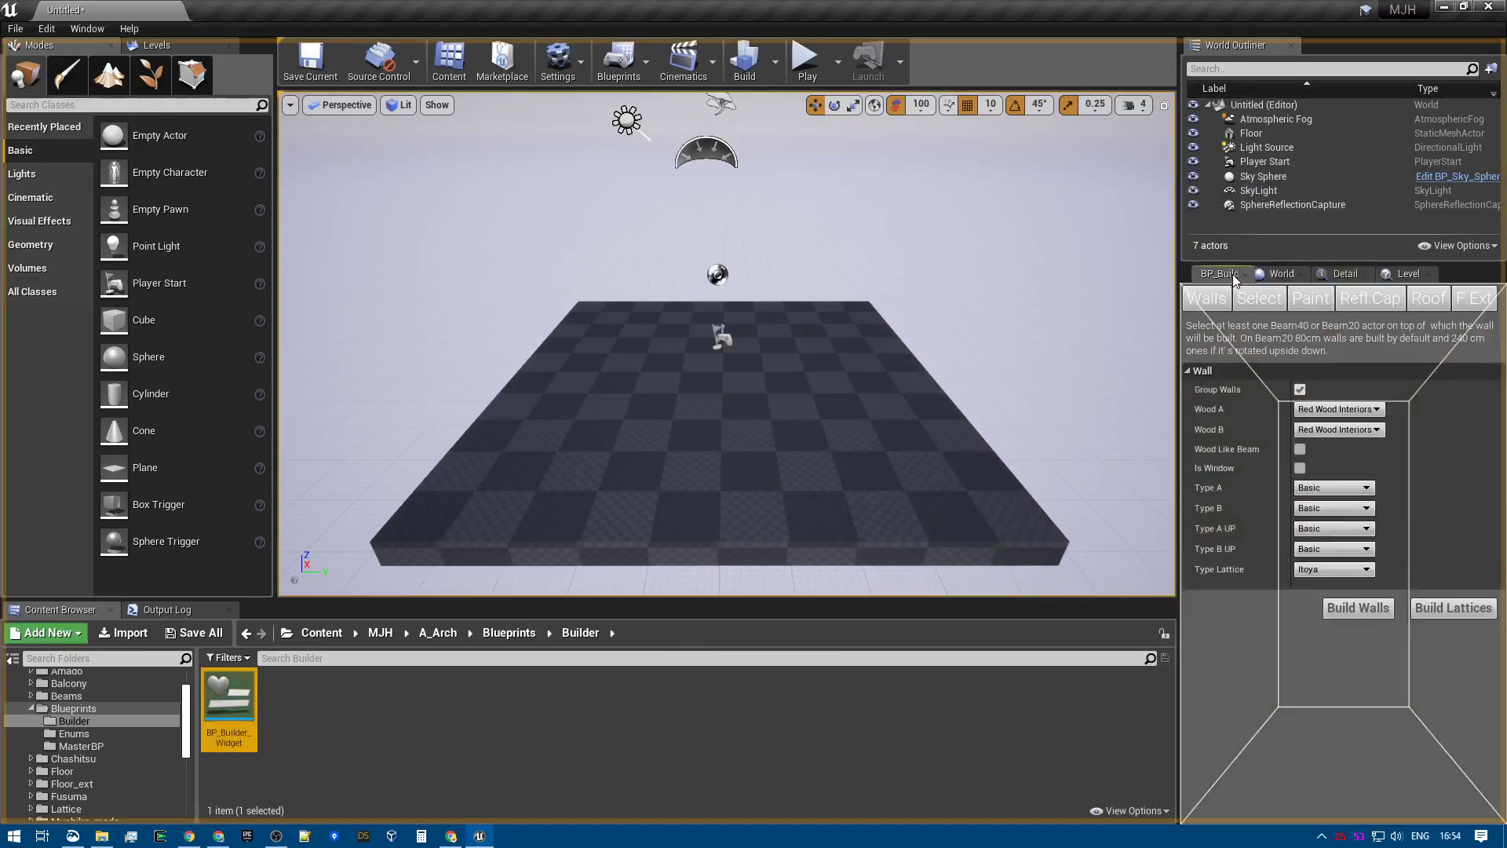
{"action": "left_click_drag", "start_coordinate": [1179, 475], "coordinate": [1169, 475]}
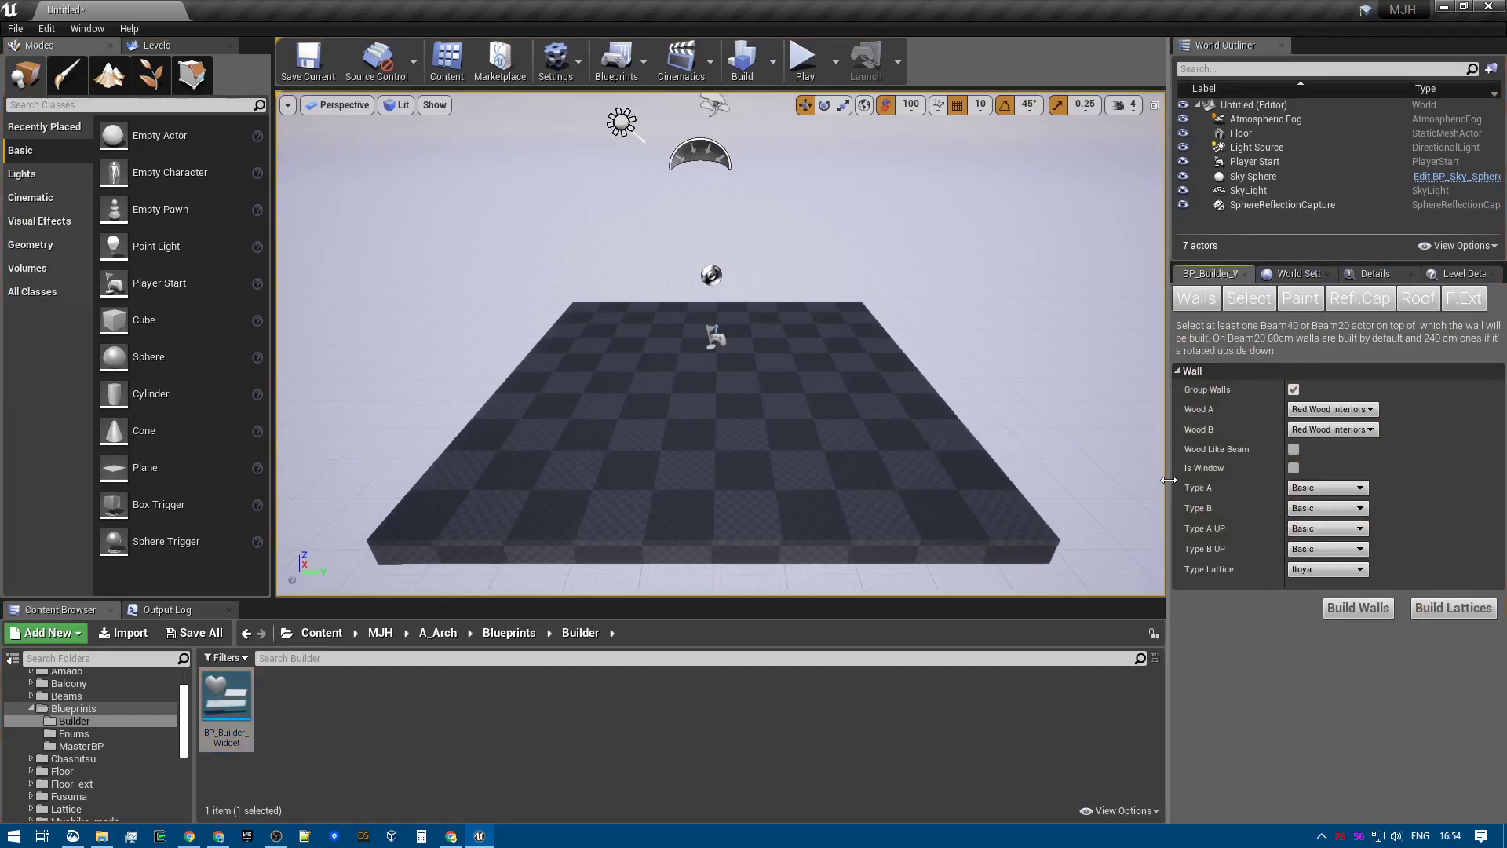
- Place a BP_Pillar from the A_Arch folder on the near side of the floor
{"action": "scroll", "coordinate": [63, 721], "scroll_direction": "up", "scroll_amount": 3}
{"action": "left_click", "coordinate": [64, 708]}
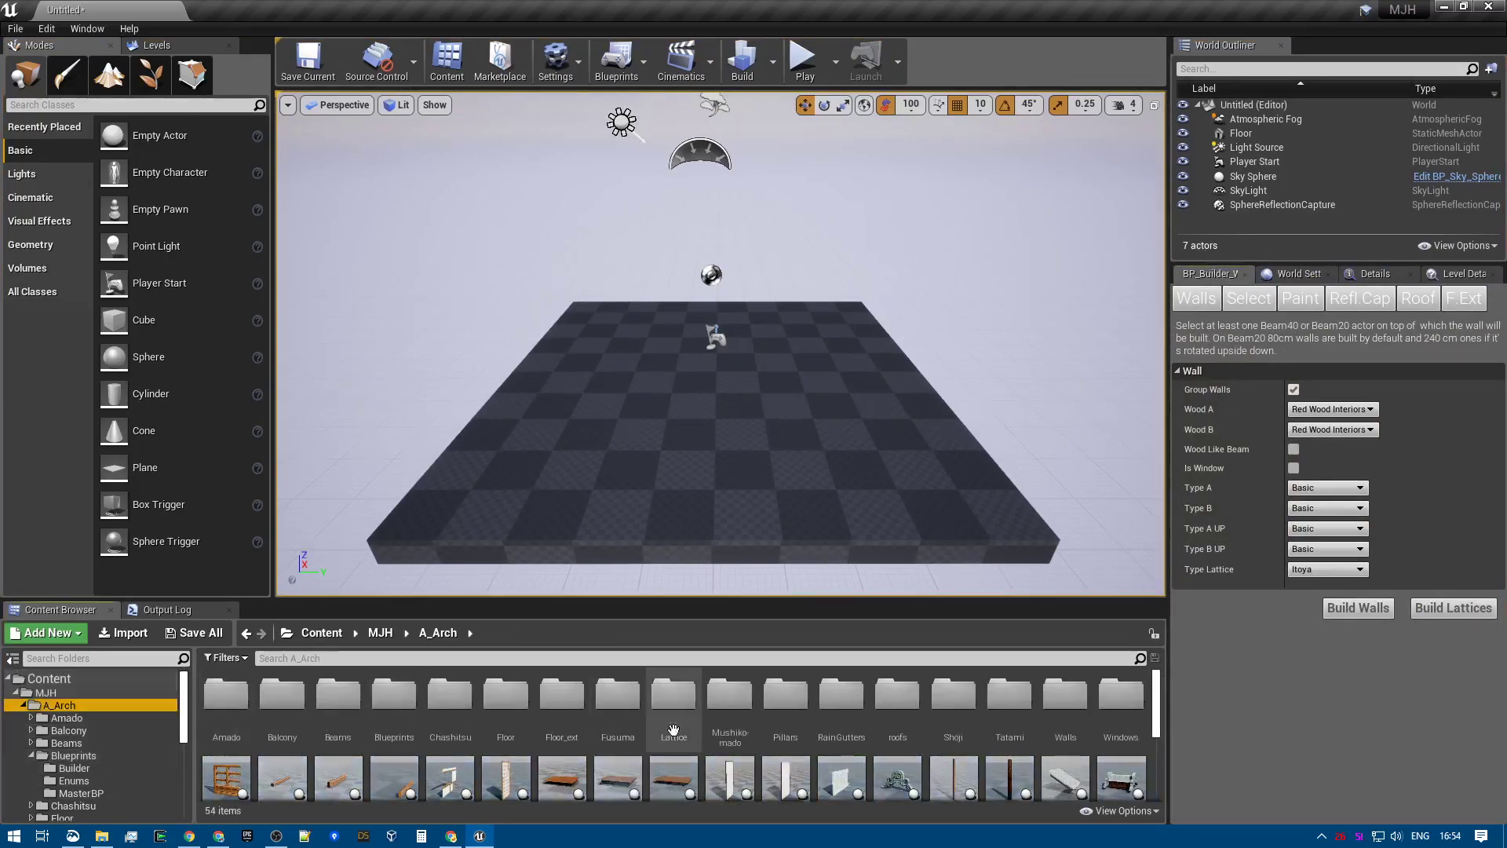
{"action": "scroll", "coordinate": [772, 738], "scroll_direction": "down", "scroll_amount": 1}
{"action": "left_click", "coordinate": [954, 755]}
{"action": "left_click_drag", "start_coordinate": [954, 756], "coordinate": [554, 495]}
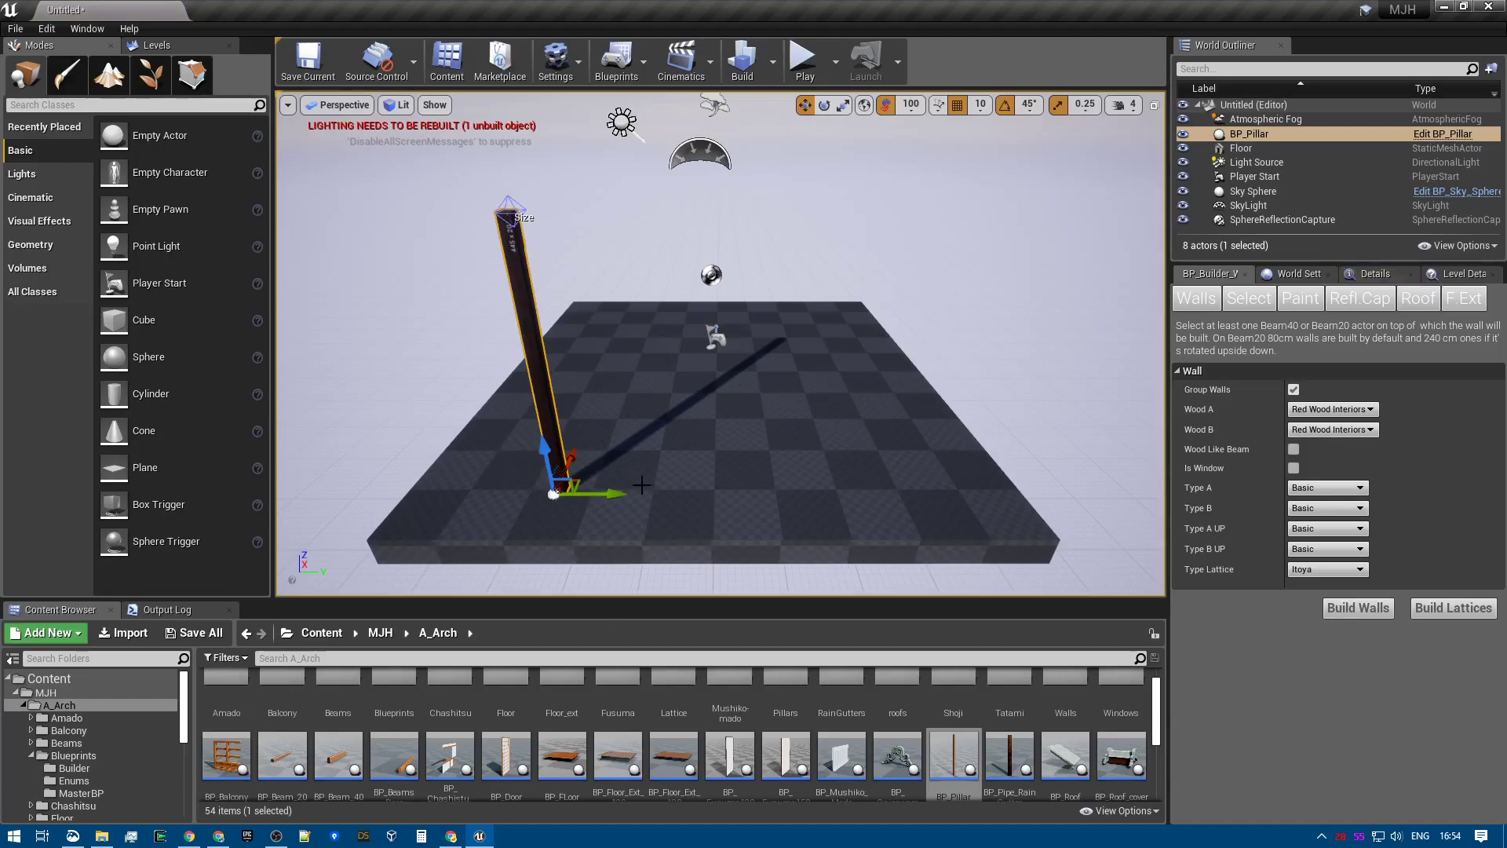
- Add a BP_Beam_40 at the pillar's base, lengthen it to 480, and duplicate the pillar at the beam's far end
{"action": "scroll", "coordinate": [654, 500], "scroll_direction": "up", "scroll_amount": 2}
{"action": "left_click_drag", "start_coordinate": [337, 755], "coordinate": [547, 505]}
{"action": "right_click_drag", "start_coordinate": [870, 478], "coordinate": [861, 491]}
{"action": "left_click", "coordinate": [811, 484]}
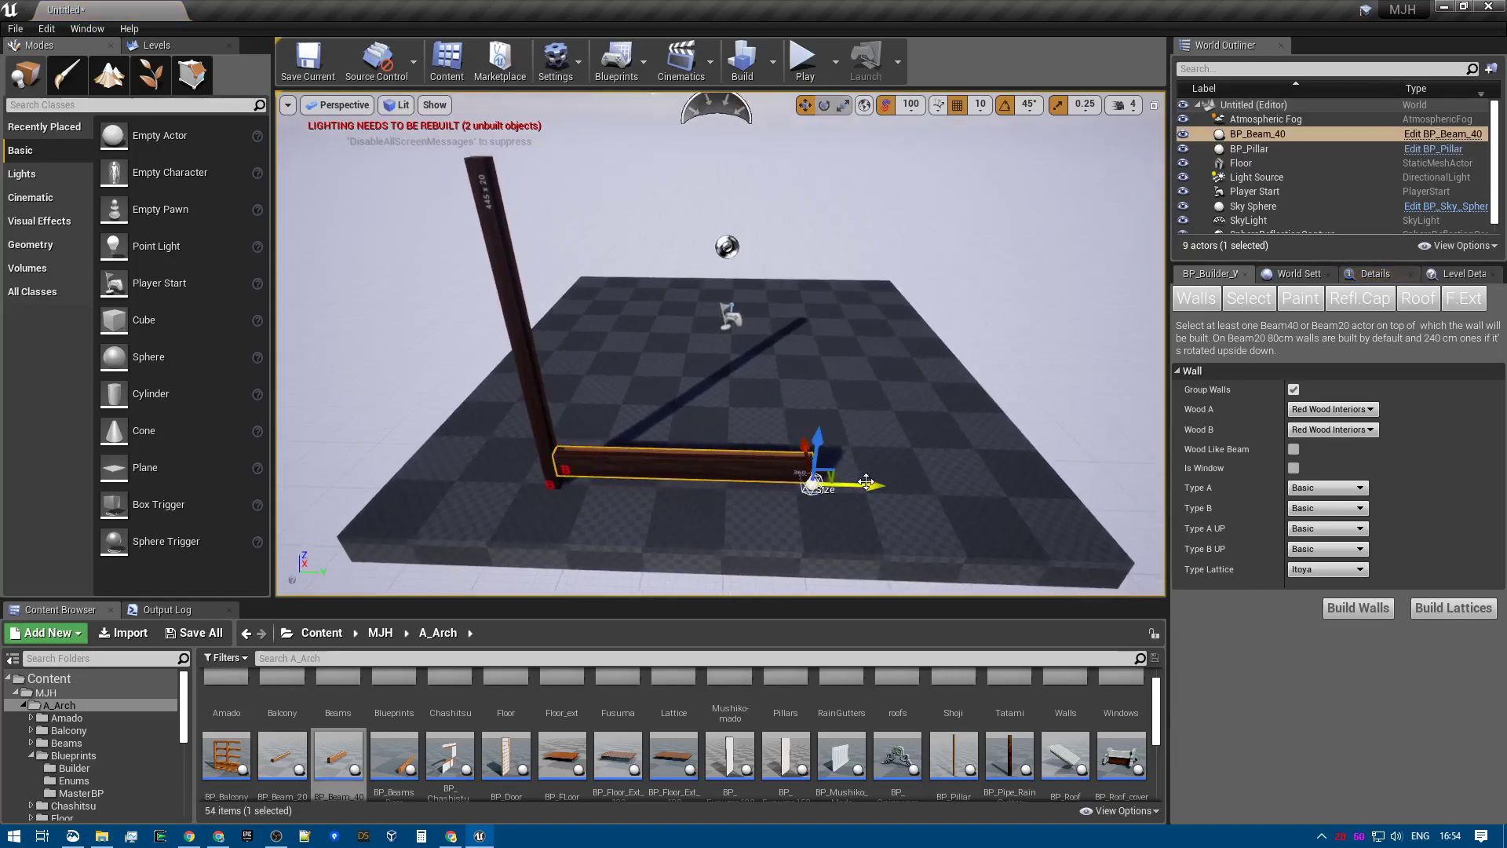
{"action": "left_click_drag", "start_coordinate": [874, 485], "coordinate": [939, 478]}
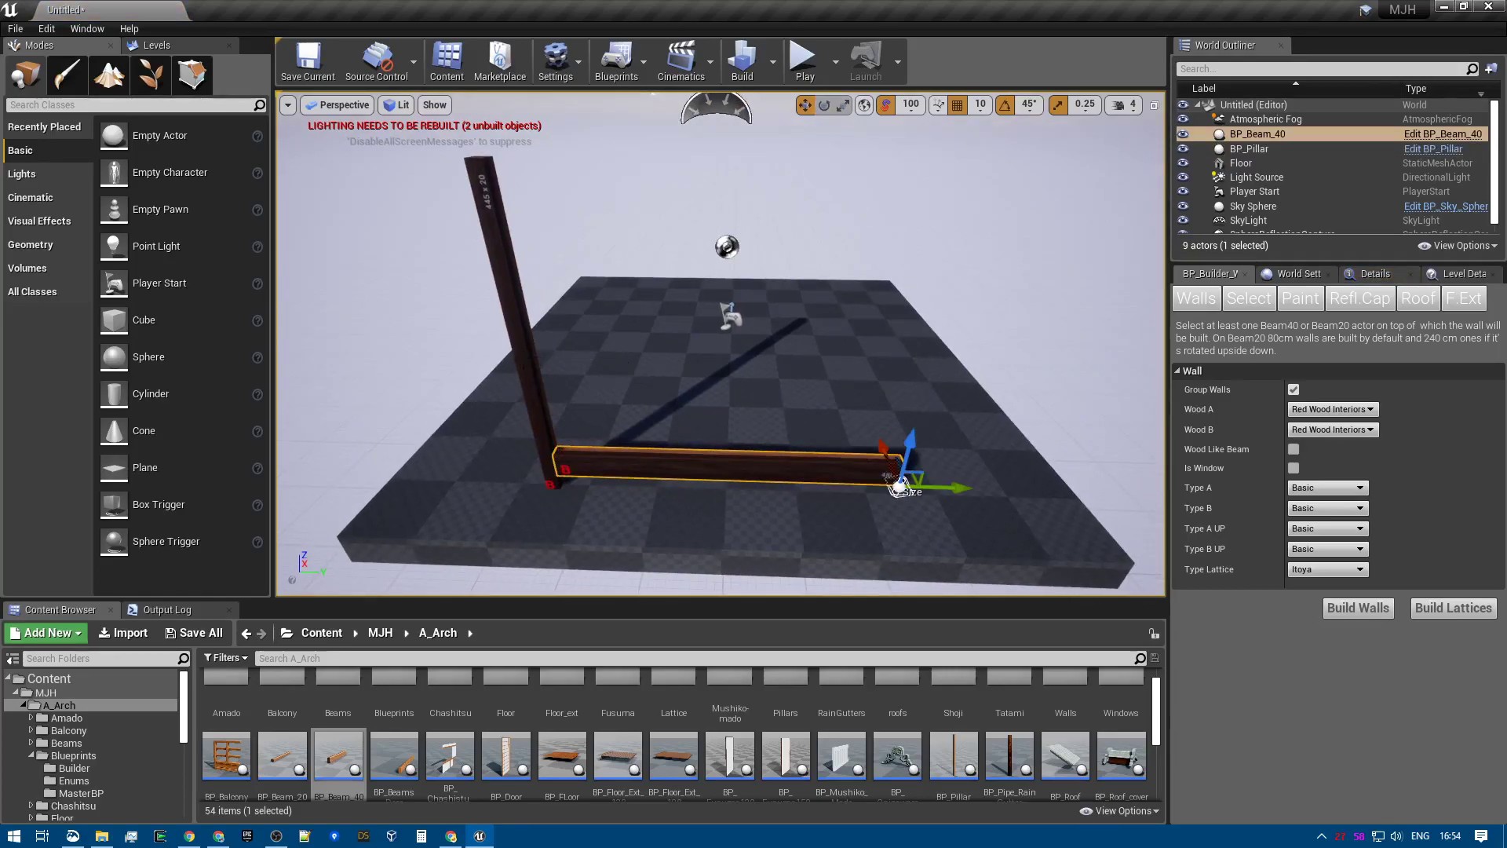
{"action": "left_click", "coordinate": [542, 442]}
{"action": "left_click_drag", "start_coordinate": [603, 487], "coordinate": [946, 485], "text": "alt"}
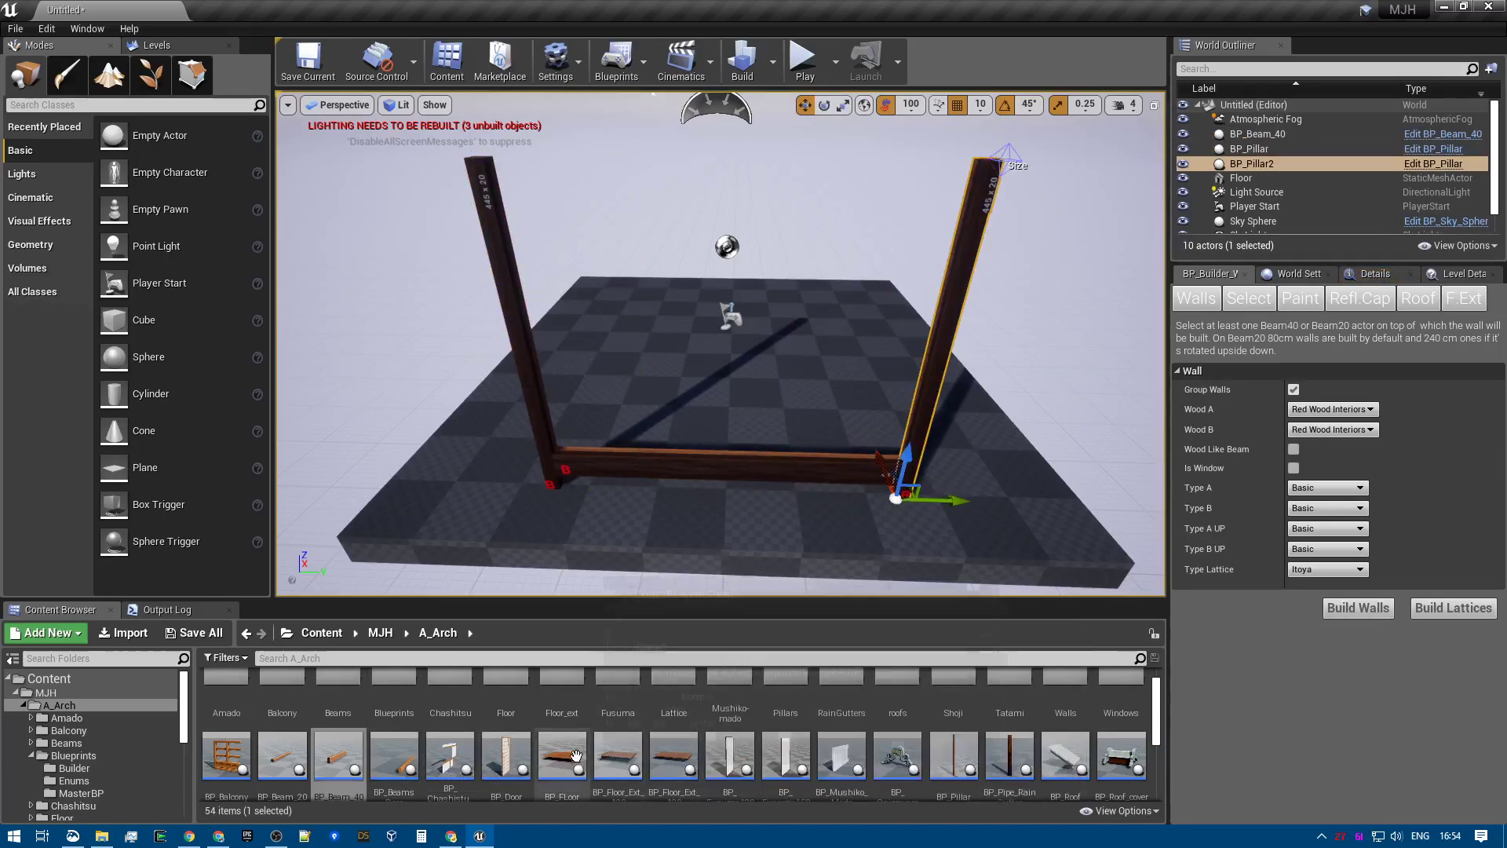
- Span the pillars partway up with a BP_Beam_20 lengthened to 480, and copy the bottom BP_Beam_40 to the pillar tops
{"action": "scroll", "coordinate": [324, 730], "scroll_direction": "down", "scroll_amount": 1}
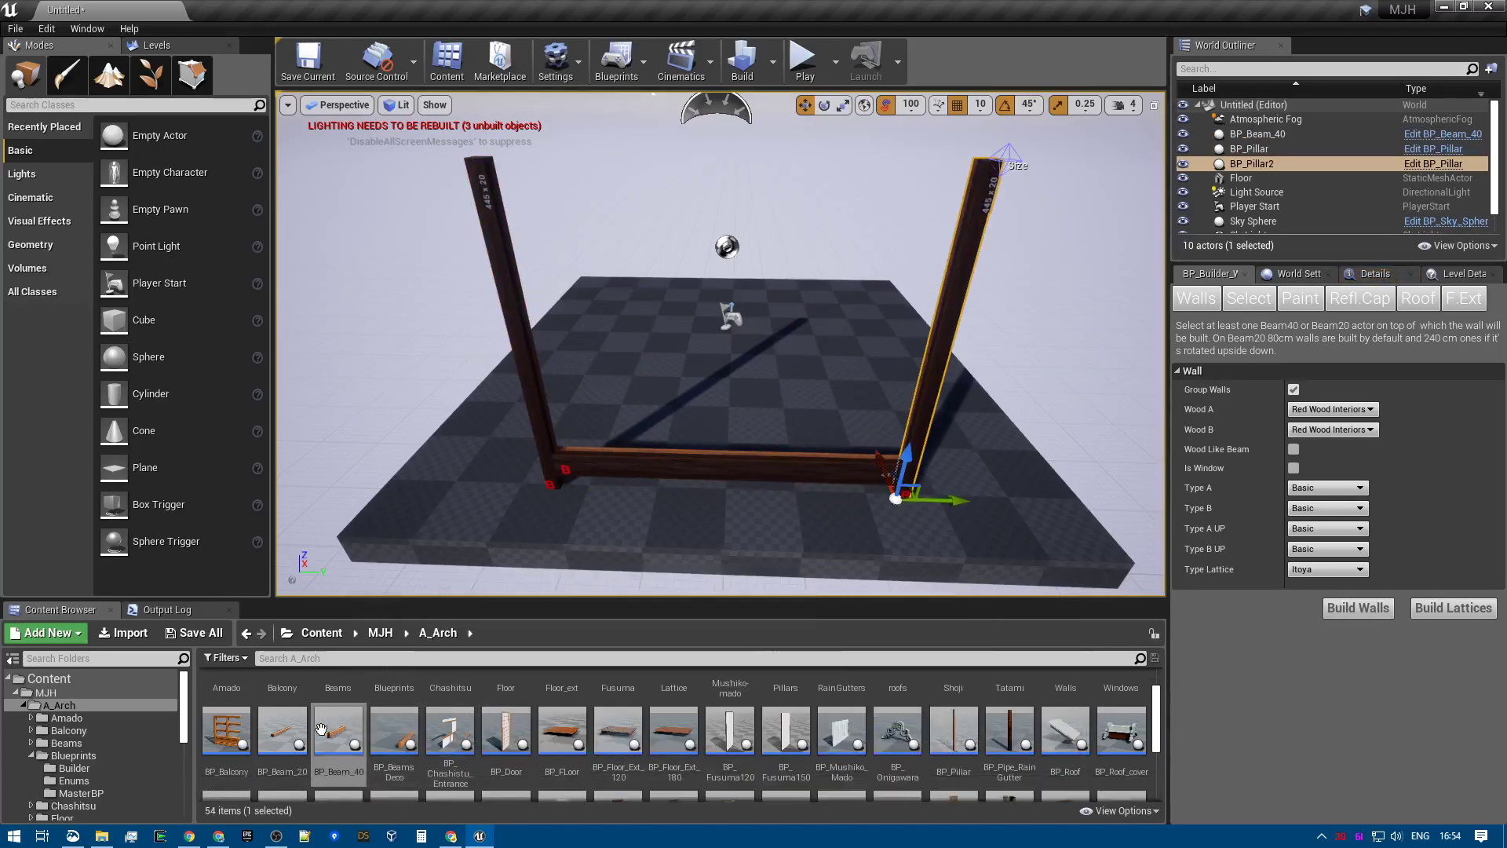
{"action": "left_click_drag", "start_coordinate": [282, 730], "coordinate": [510, 289]}
{"action": "mouse_move", "coordinate": [496, 227]}
{"action": "left_mouse_down"}
{"action": "mouse_move", "coordinate": [493, 200]}
{"action": "mouse_move", "coordinate": [503, 242]}
{"action": "mouse_move", "coordinate": [499, 226]}
{"action": "left_mouse_up"}
{"action": "left_click", "coordinate": [839, 273]}
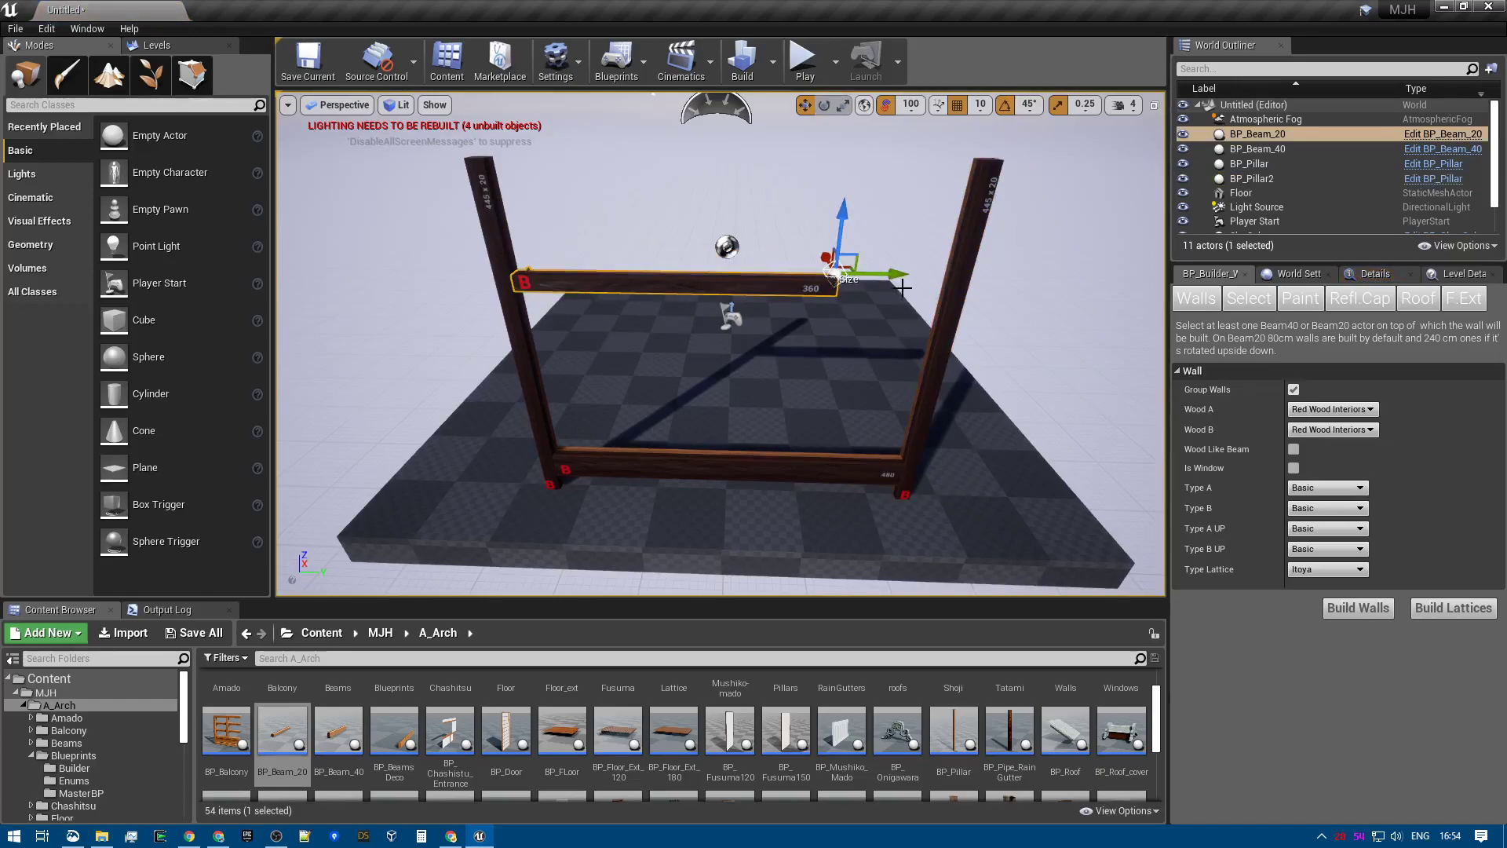
{"action": "left_click_drag", "start_coordinate": [895, 274], "coordinate": [996, 274]}
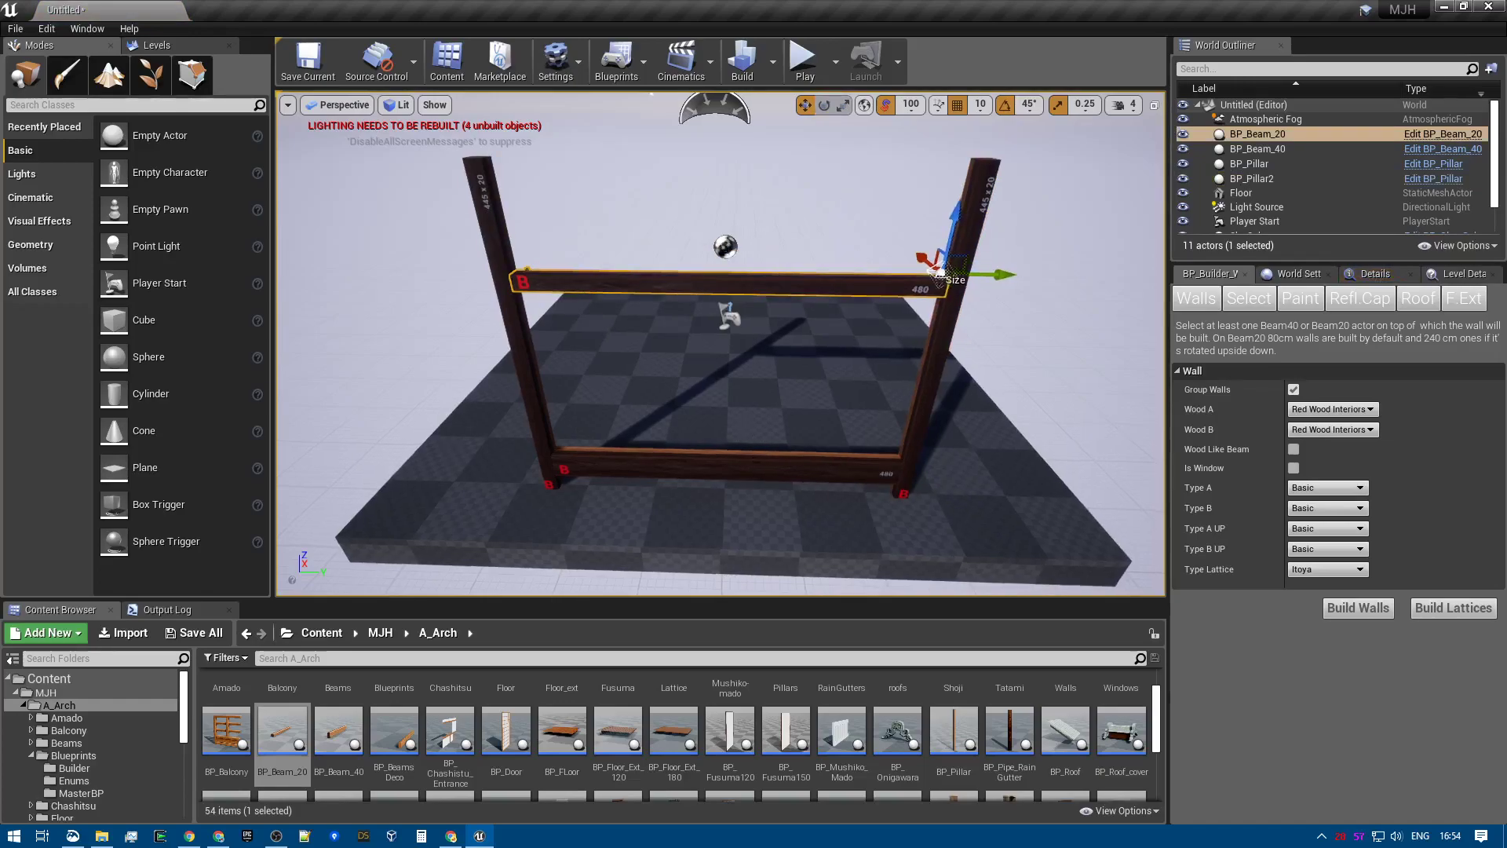
{"action": "left_click", "coordinate": [577, 447]}
{"action": "left_click_drag", "start_coordinate": [569, 438], "coordinate": [517, 162], "text": "alt"}
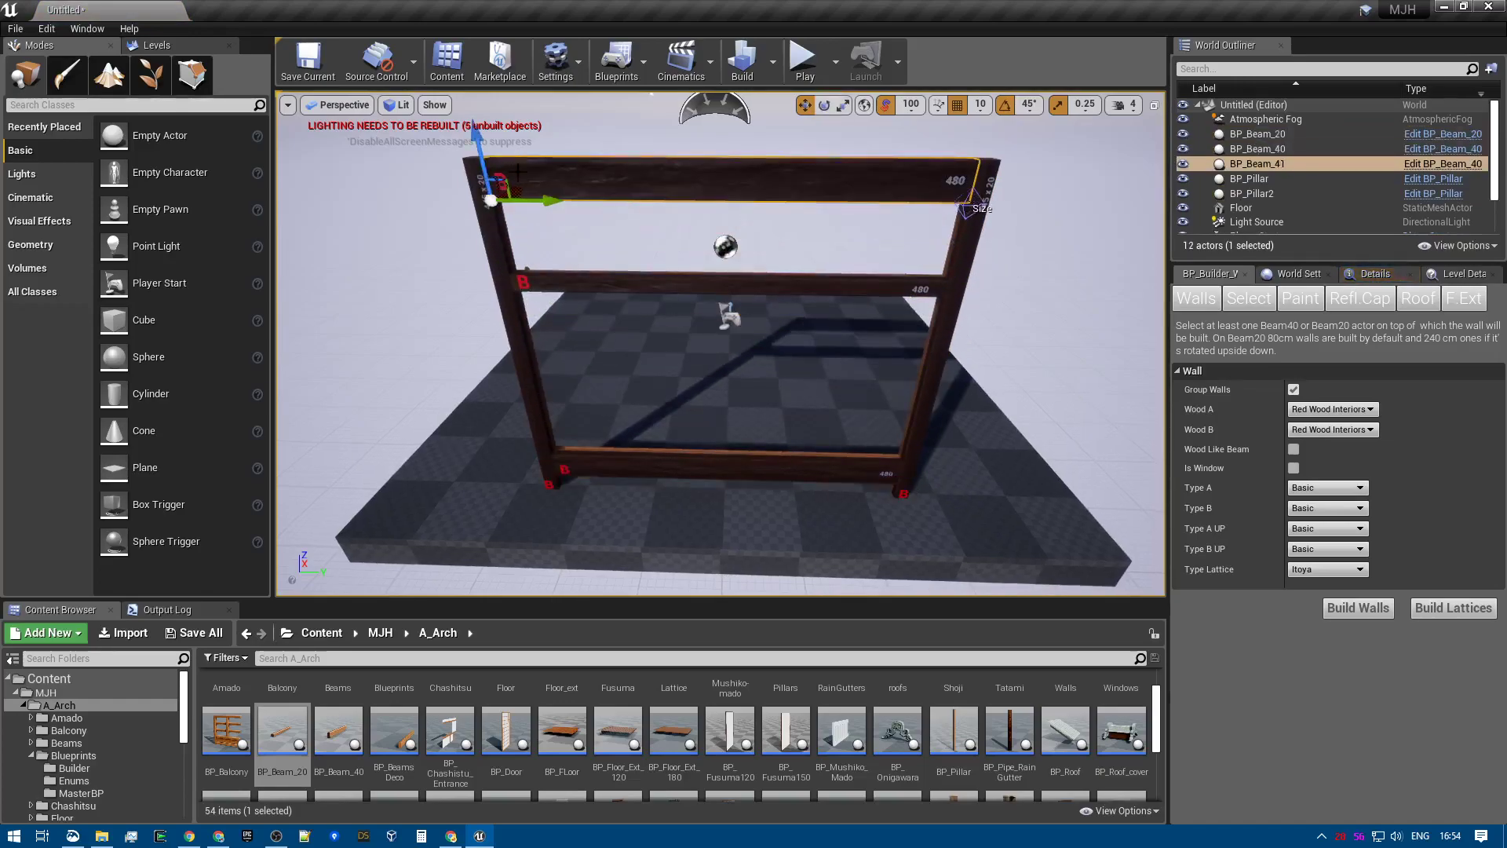
- Select the middle and bottom beams, enable Wood Like Beam, and set Type B to VPlanks HoleLow and Type B UP to VPlanks
{"action": "right_click_drag", "start_coordinate": [757, 397], "coordinate": [766, 378]}
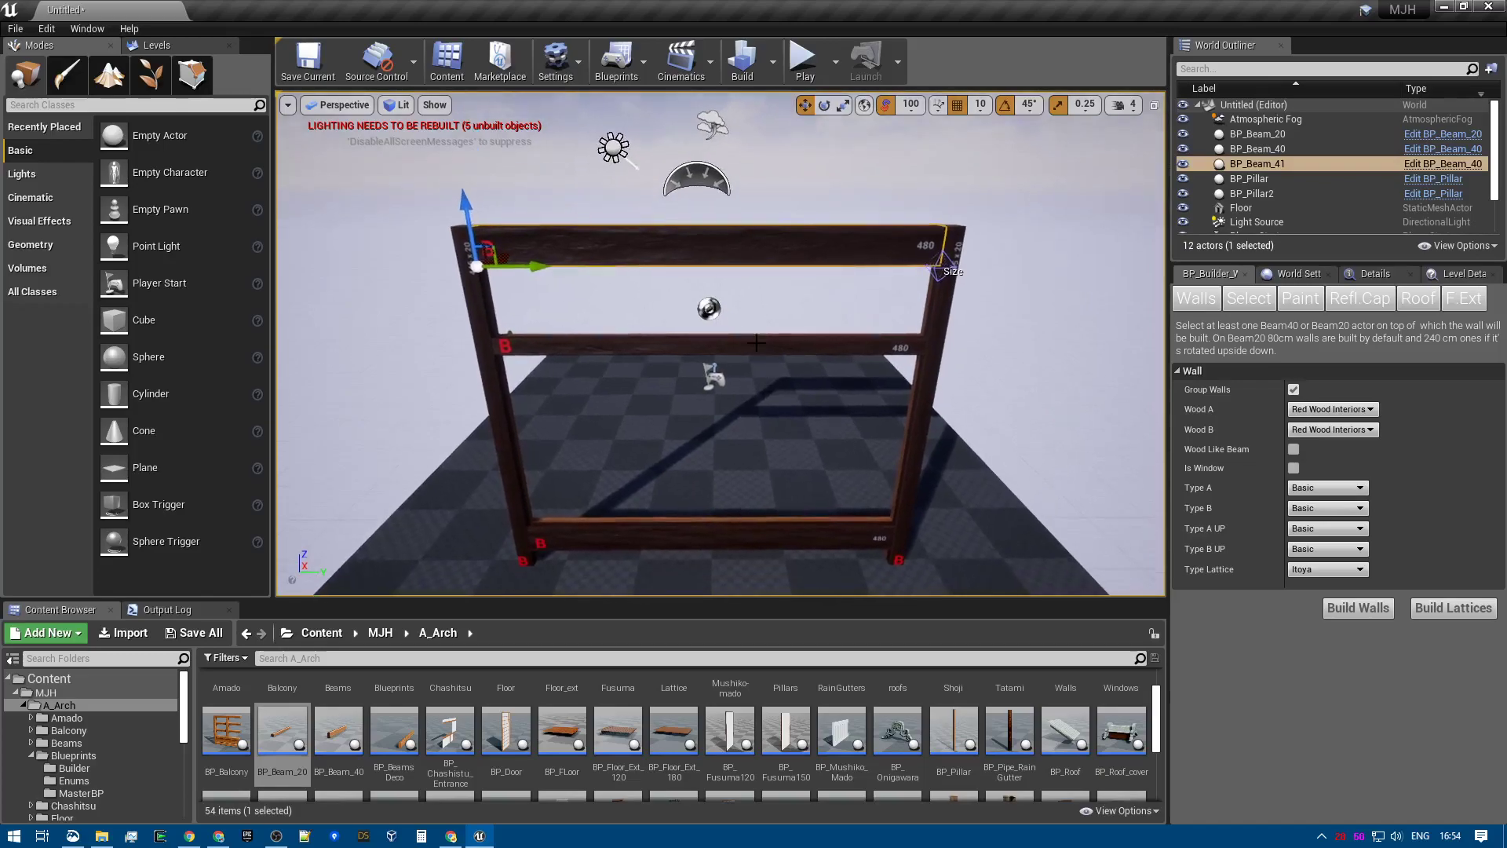
{"action": "left_click", "coordinate": [759, 345]}
{"action": "left_click", "coordinate": [755, 528], "text": "ctrl"}
{"action": "right_click_drag", "start_coordinate": [822, 469], "coordinate": [805, 452]}
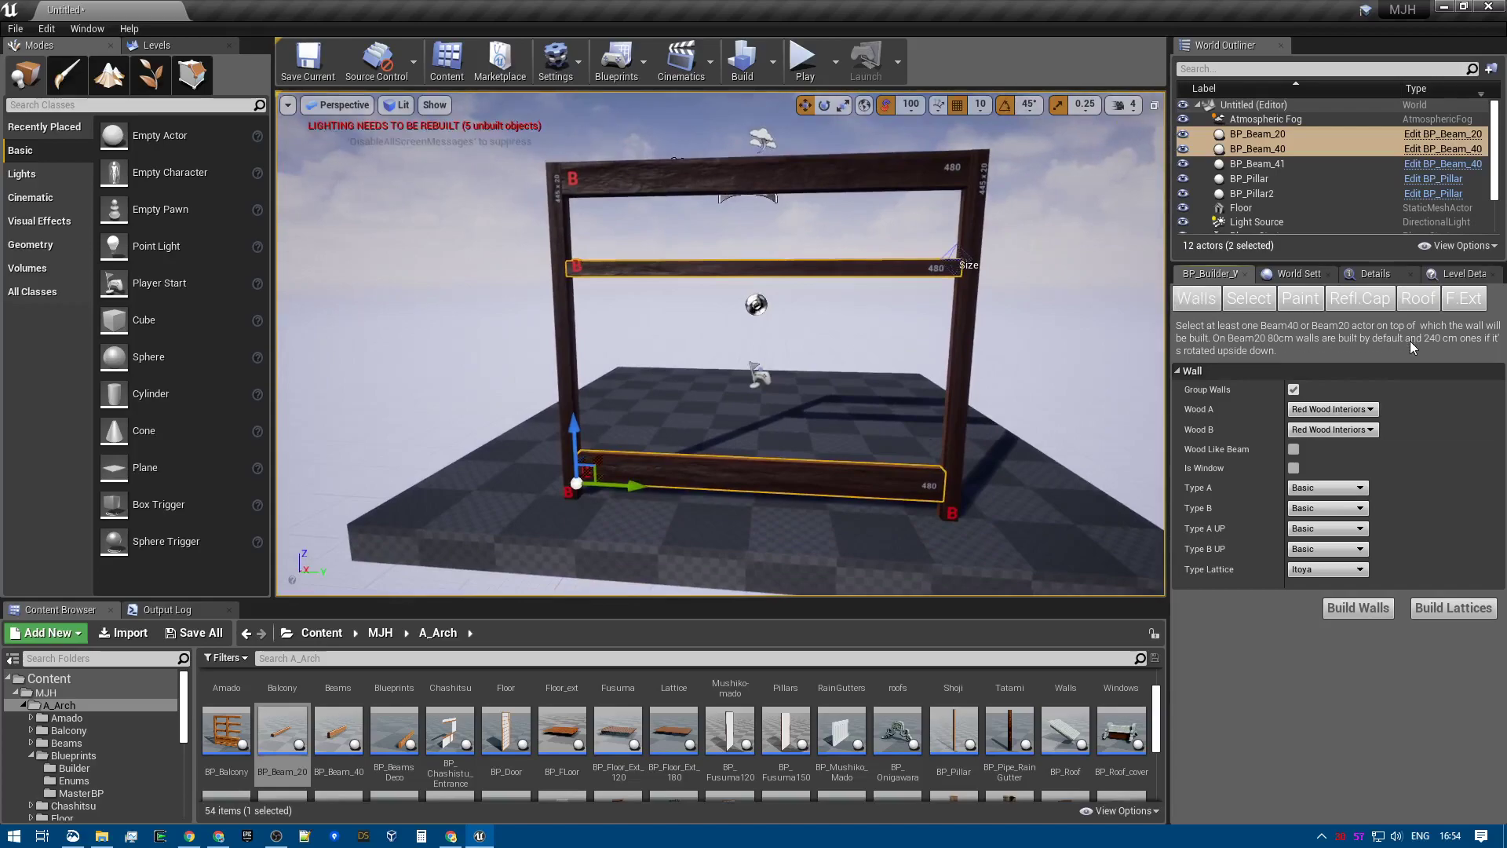
{"action": "left_click", "coordinate": [1294, 449]}
{"action": "left_click", "coordinate": [1313, 510]}
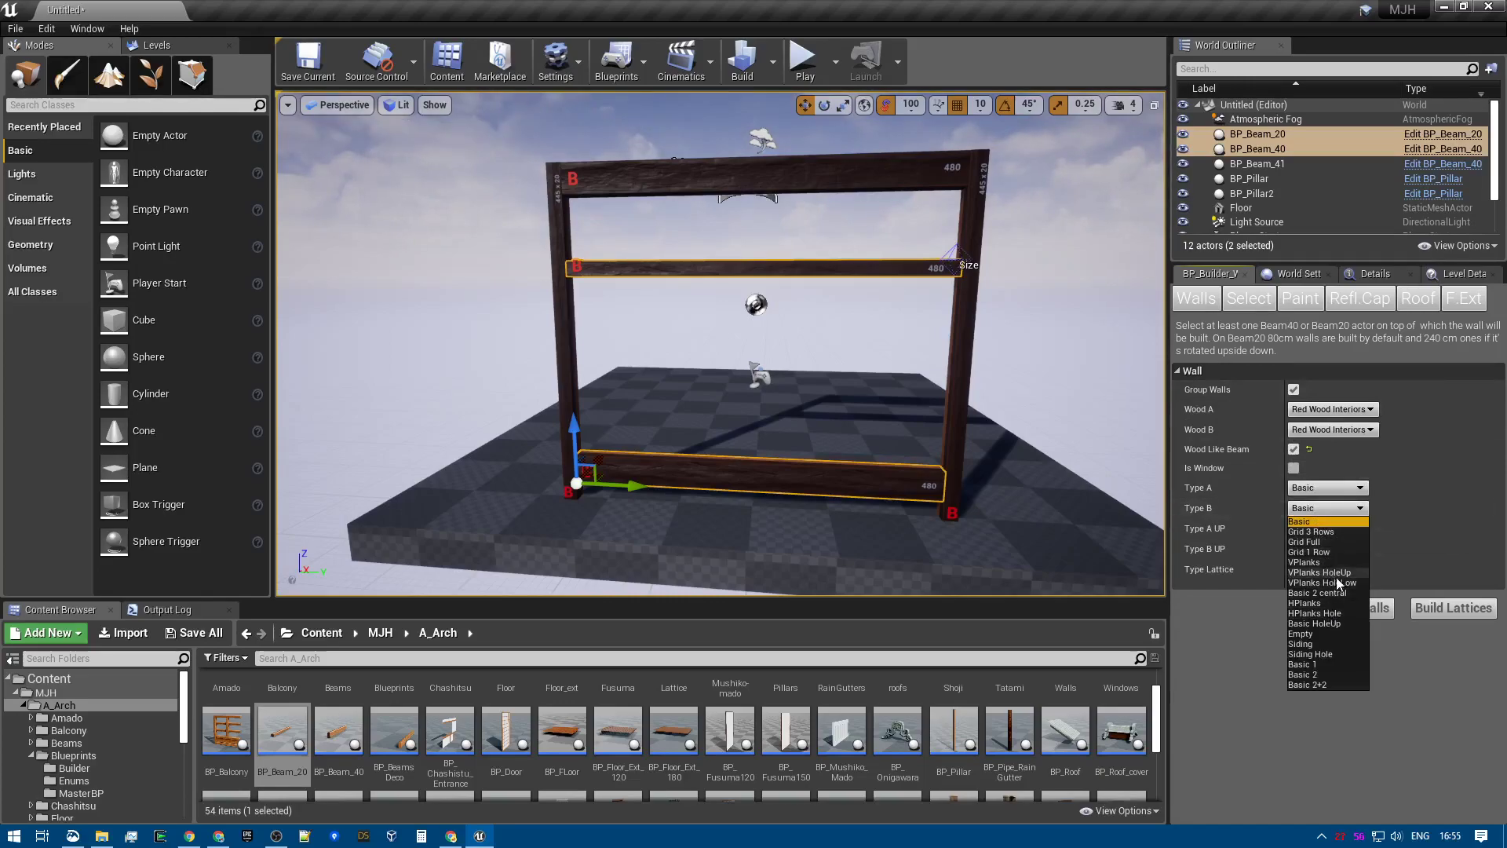
{"action": "left_click", "coordinate": [1357, 583]}
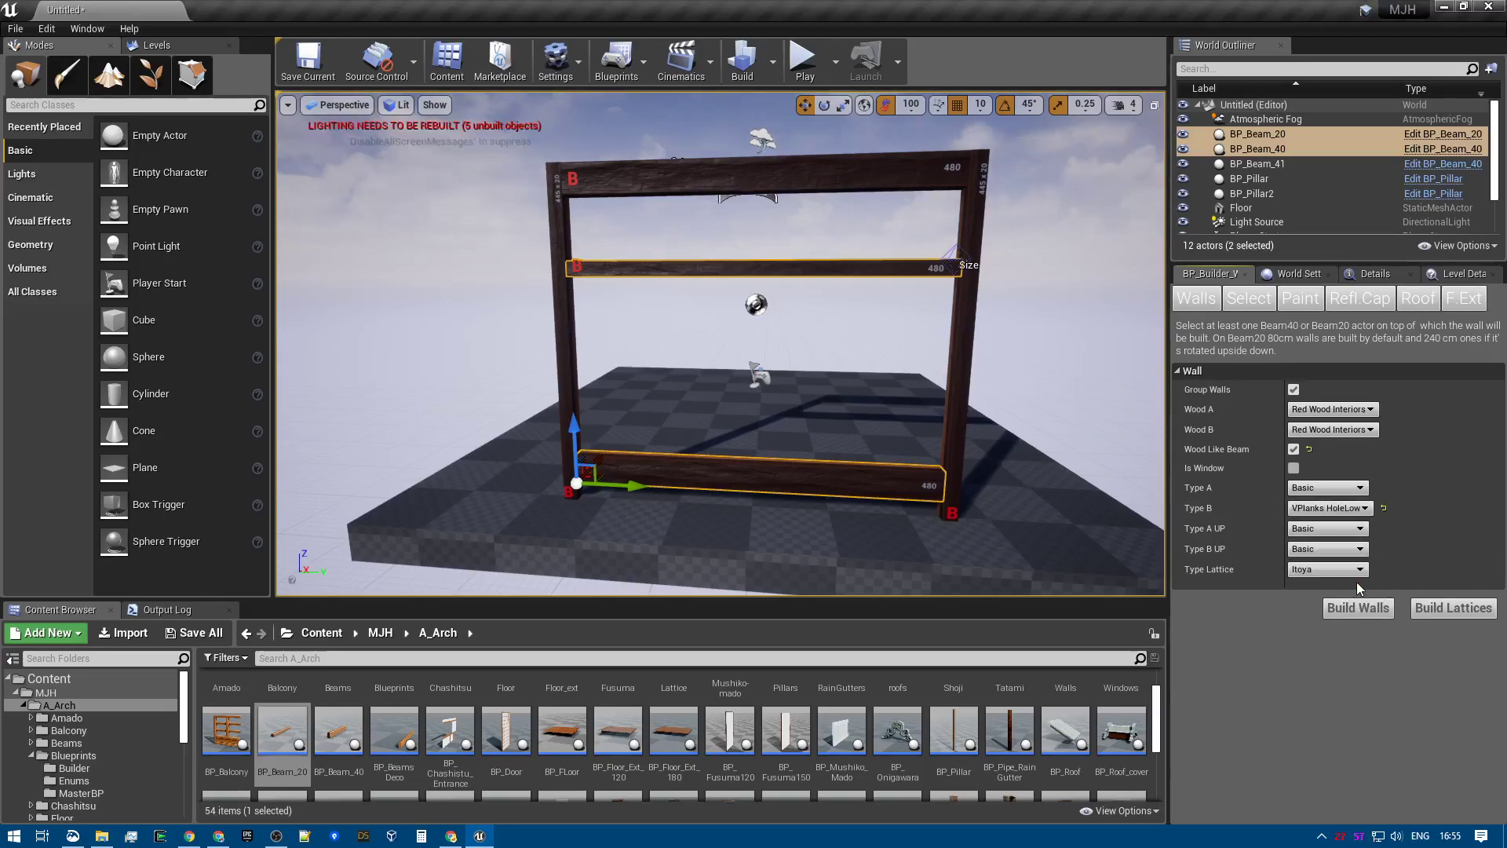
{"action": "left_click", "coordinate": [1327, 549]}
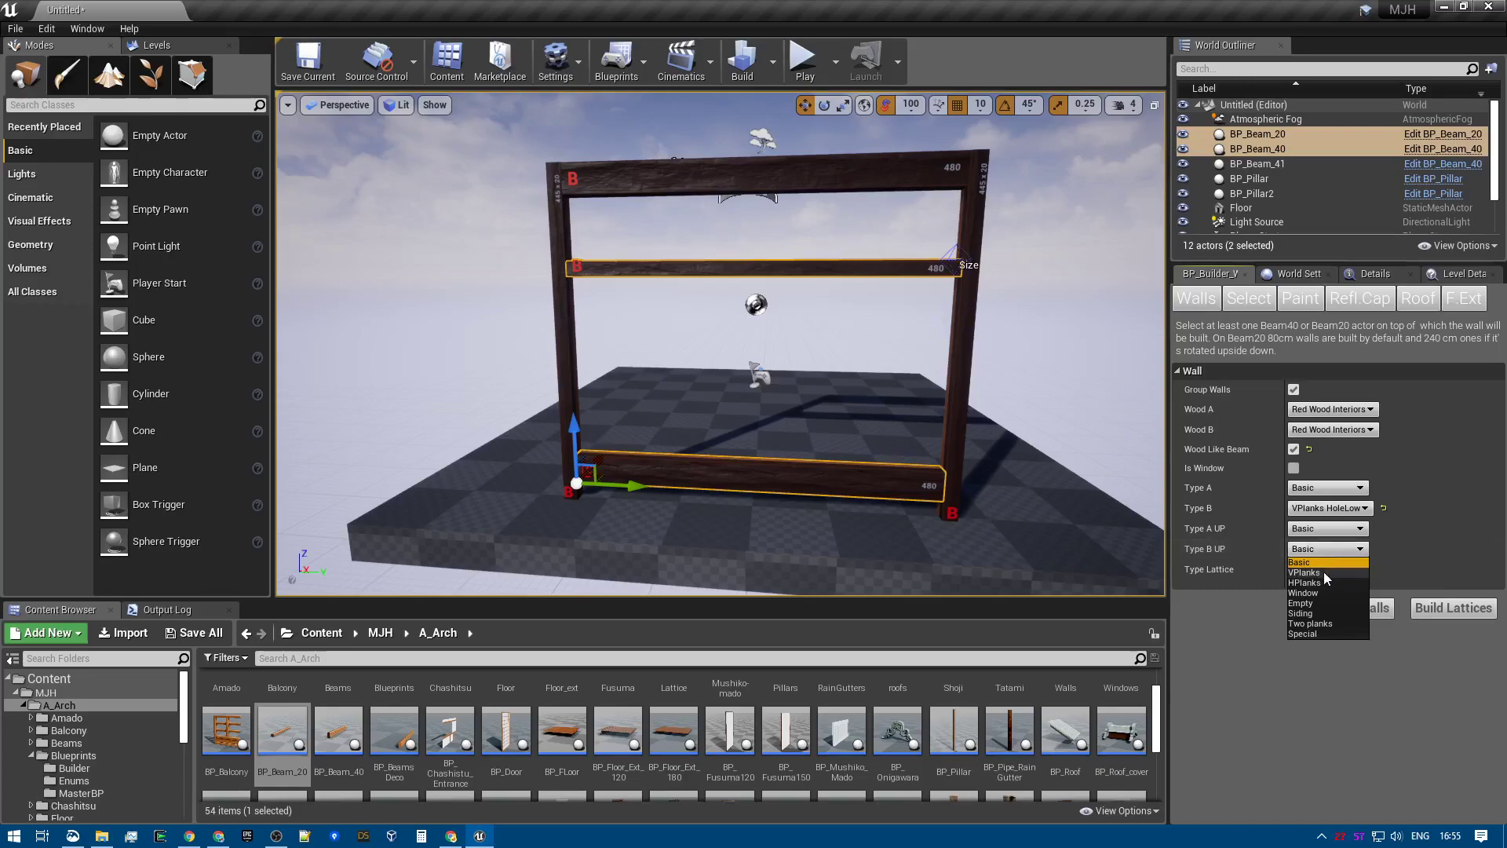
{"action": "left_click", "coordinate": [1324, 572]}
- Build walls on the two selected beams, inspect them from closer up, and undo the build
{"action": "left_click", "coordinate": [1363, 611]}
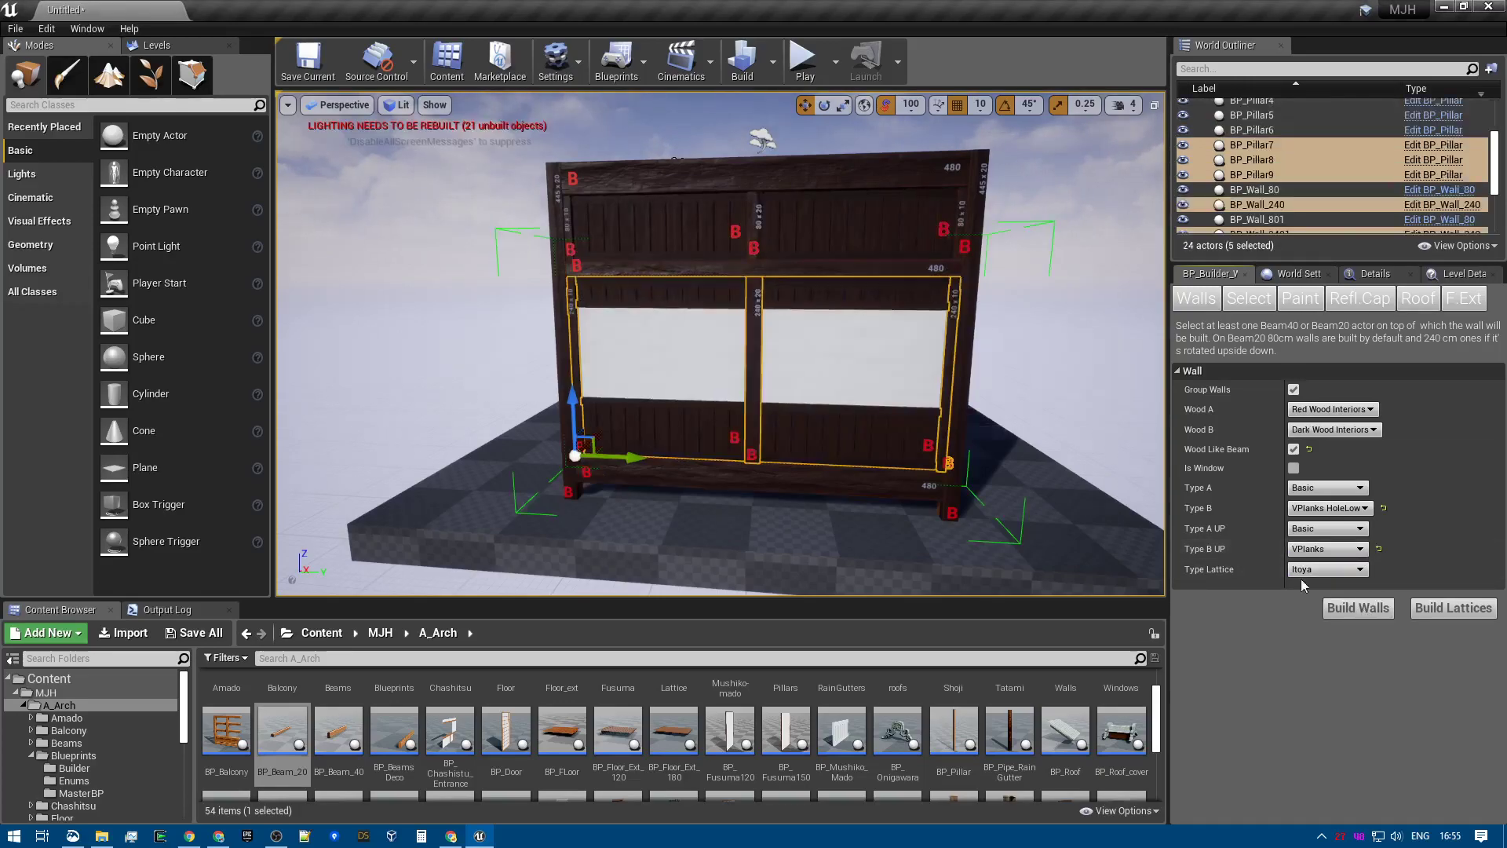
{"action": "left_click_drag", "start_coordinate": [1031, 448], "coordinate": [848, 447], "text": "alt"}
{"action": "left_click_drag", "start_coordinate": [550, 413], "coordinate": [680, 413], "text": "alt"}
{"action": "left_click", "coordinate": [680, 413]}
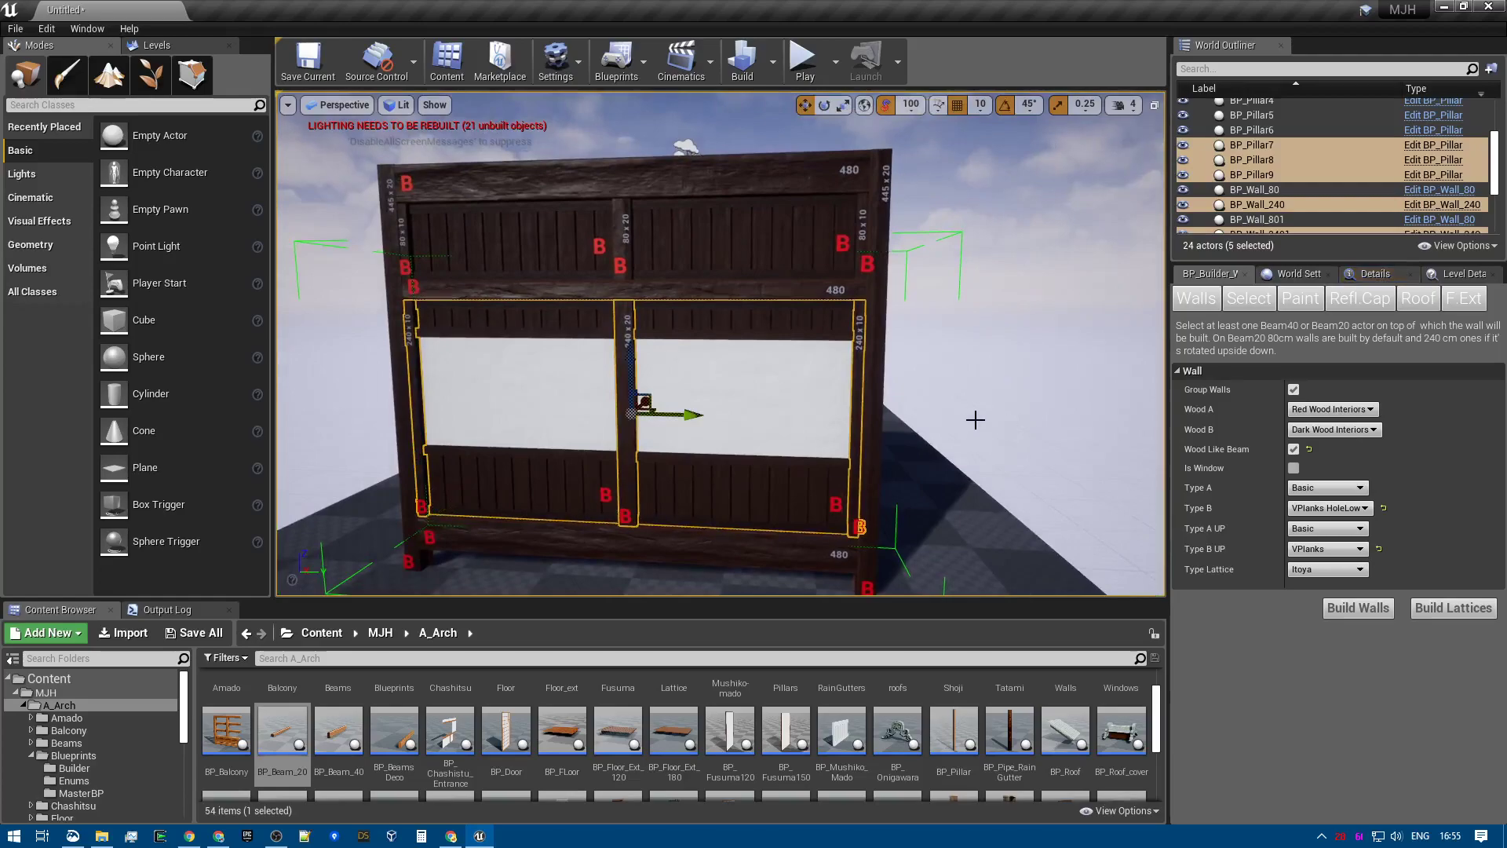
{"action": "key", "text": "ctrl+z"}
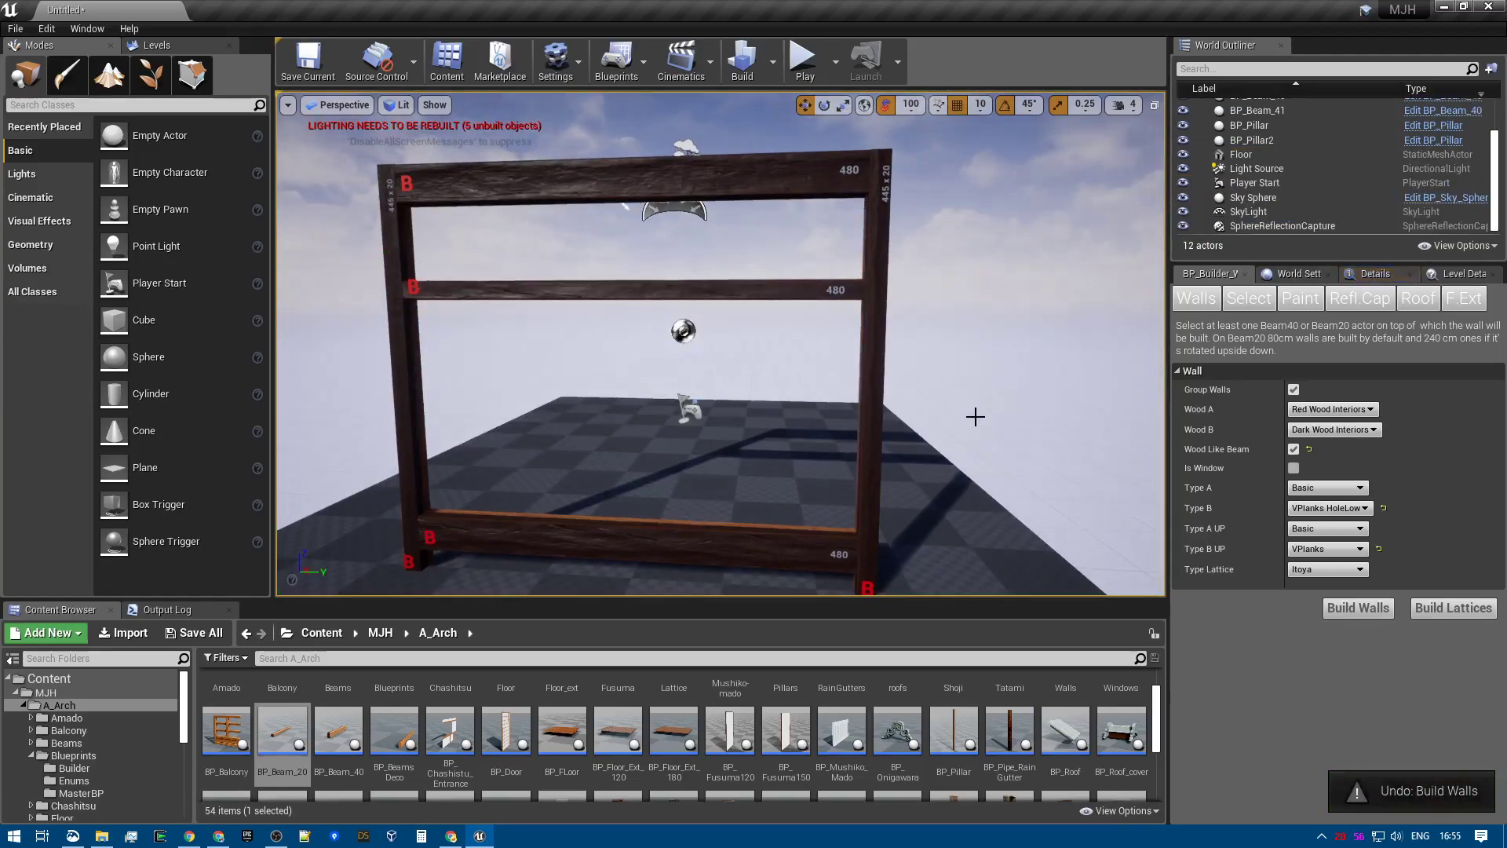
- Enable Is Window for the walls and set Type A to Basic 2 central, keeping Type A UP at Basic
{"action": "left_click", "coordinate": [1293, 468]}
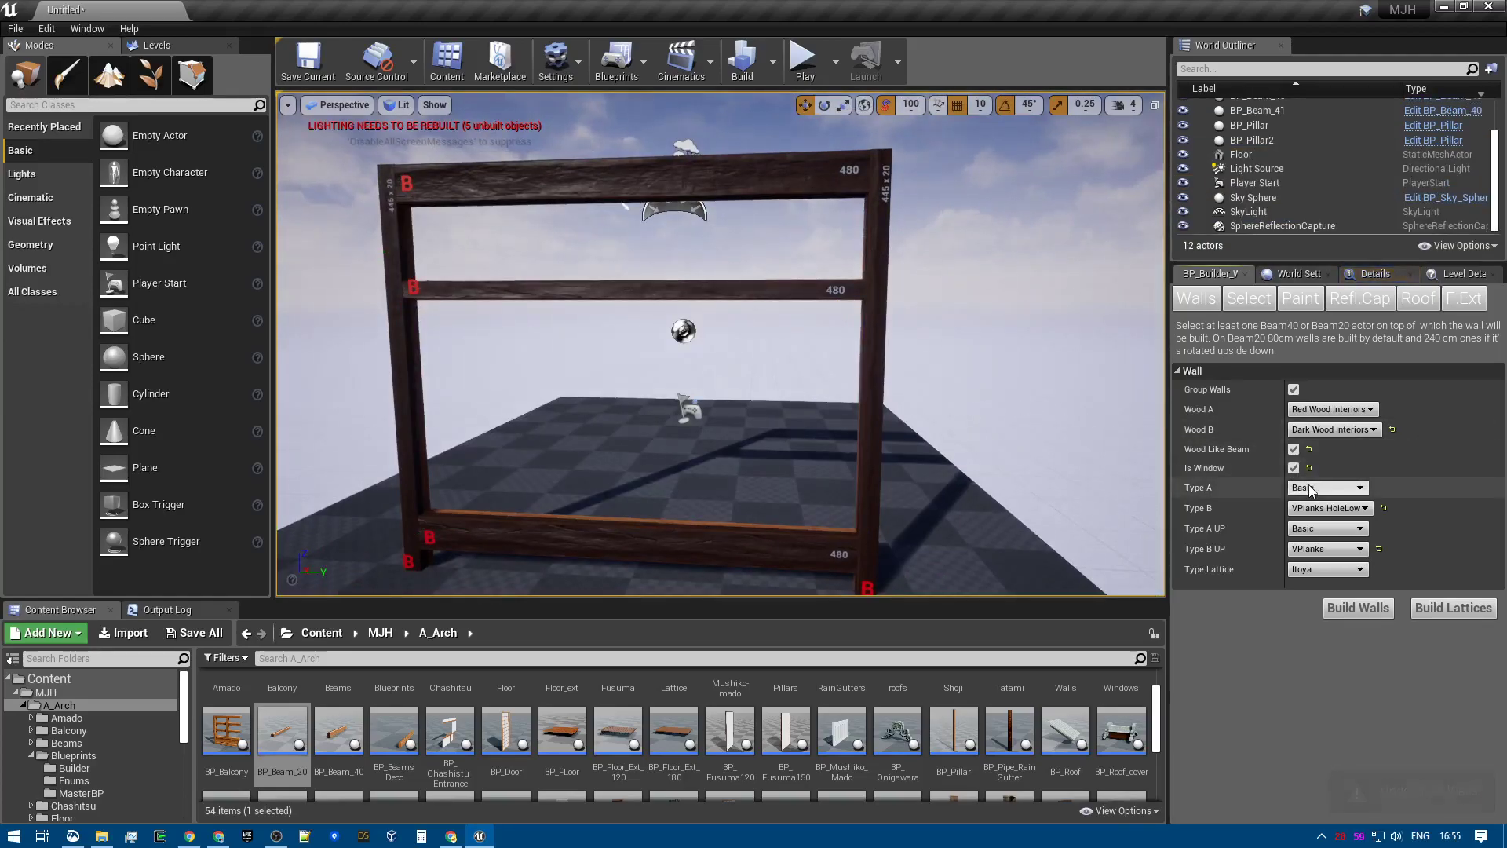
{"action": "left_click", "coordinate": [1309, 487]}
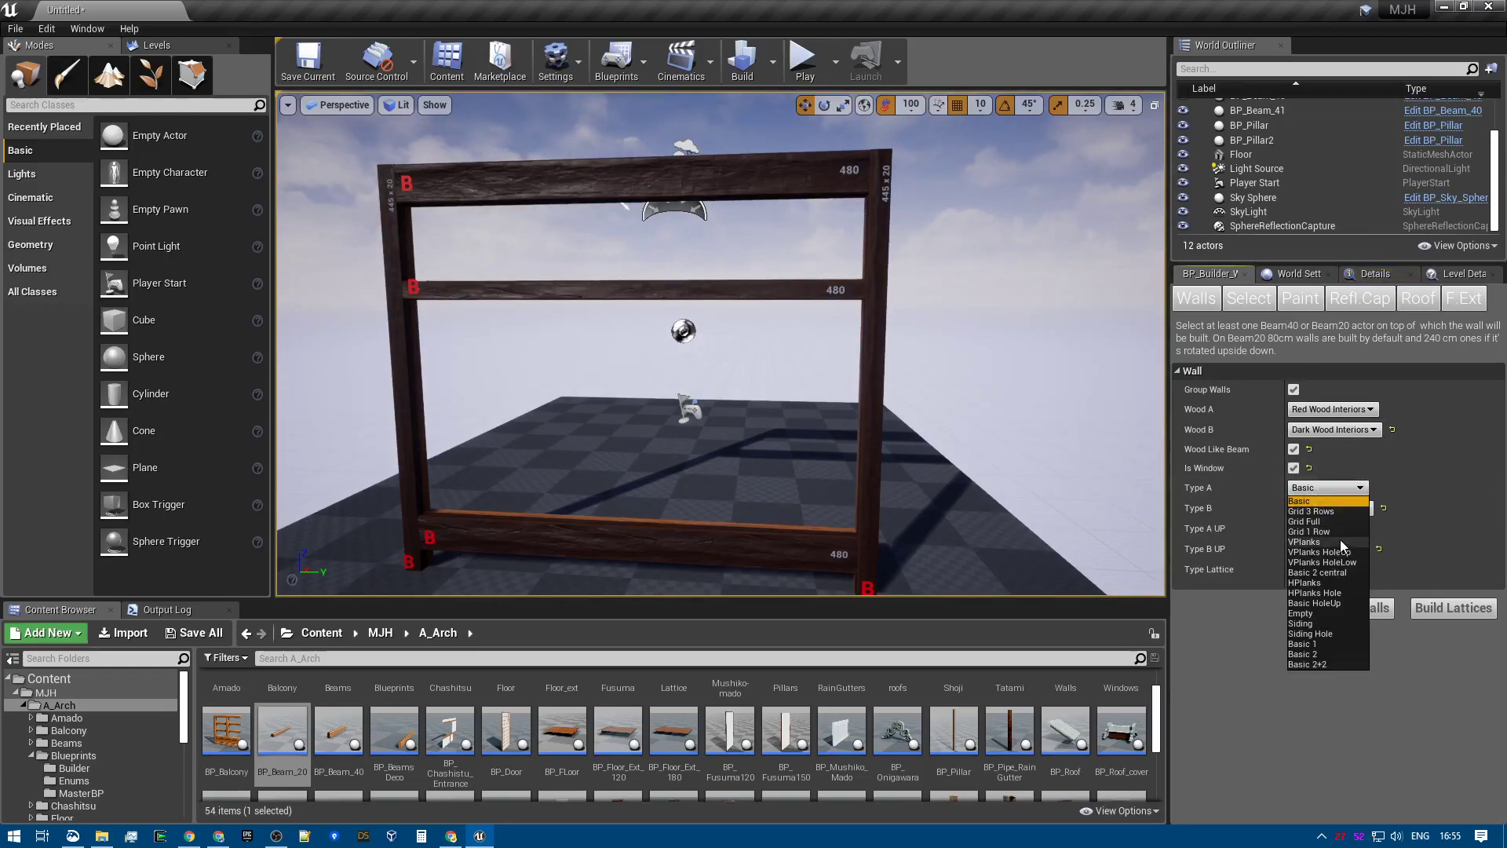
{"action": "left_click", "coordinate": [1344, 572]}
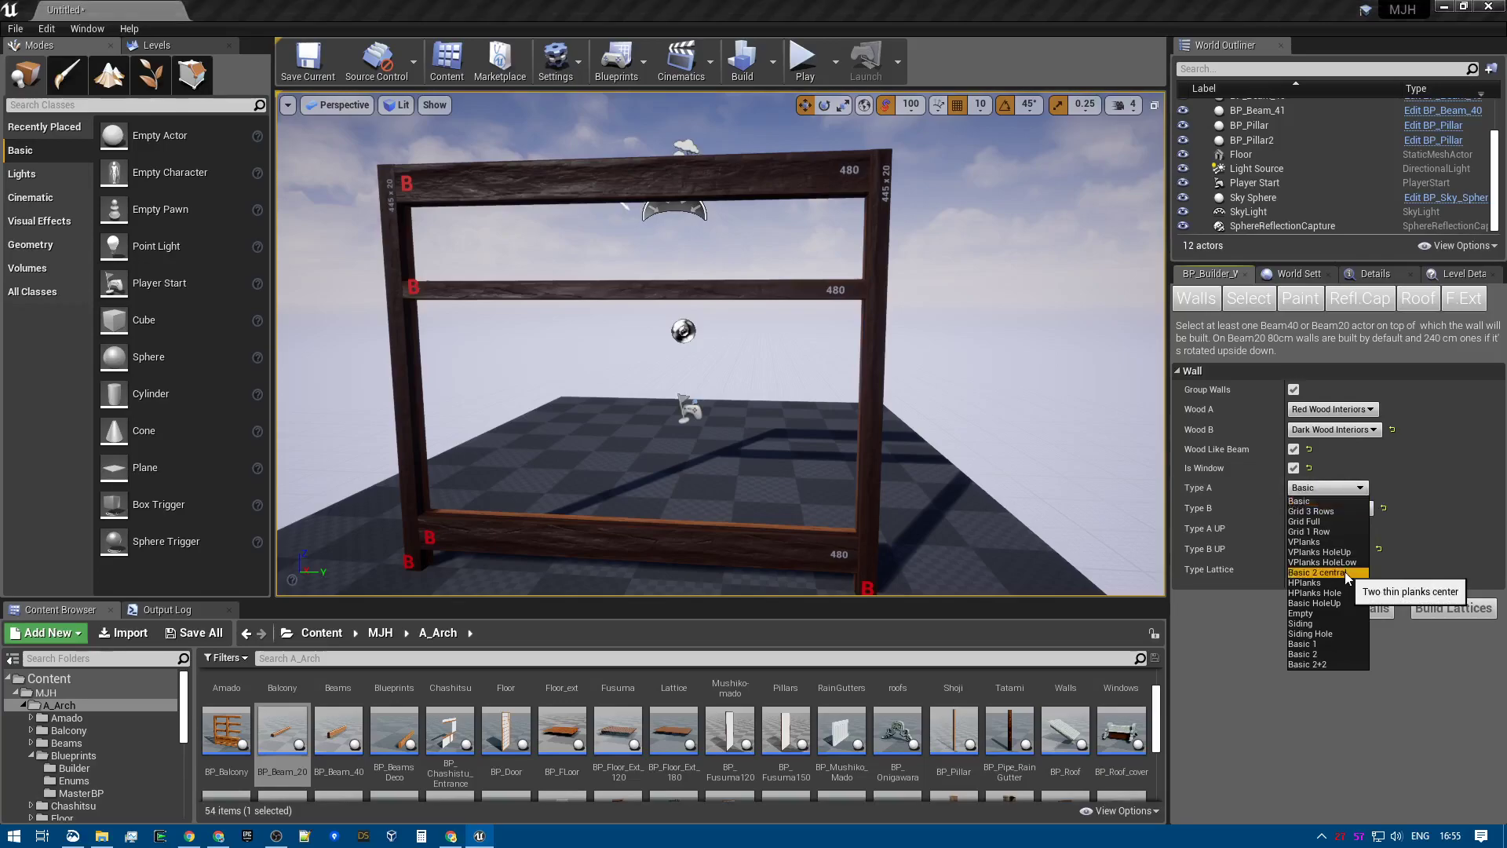
{"action": "left_click", "coordinate": [1337, 530]}
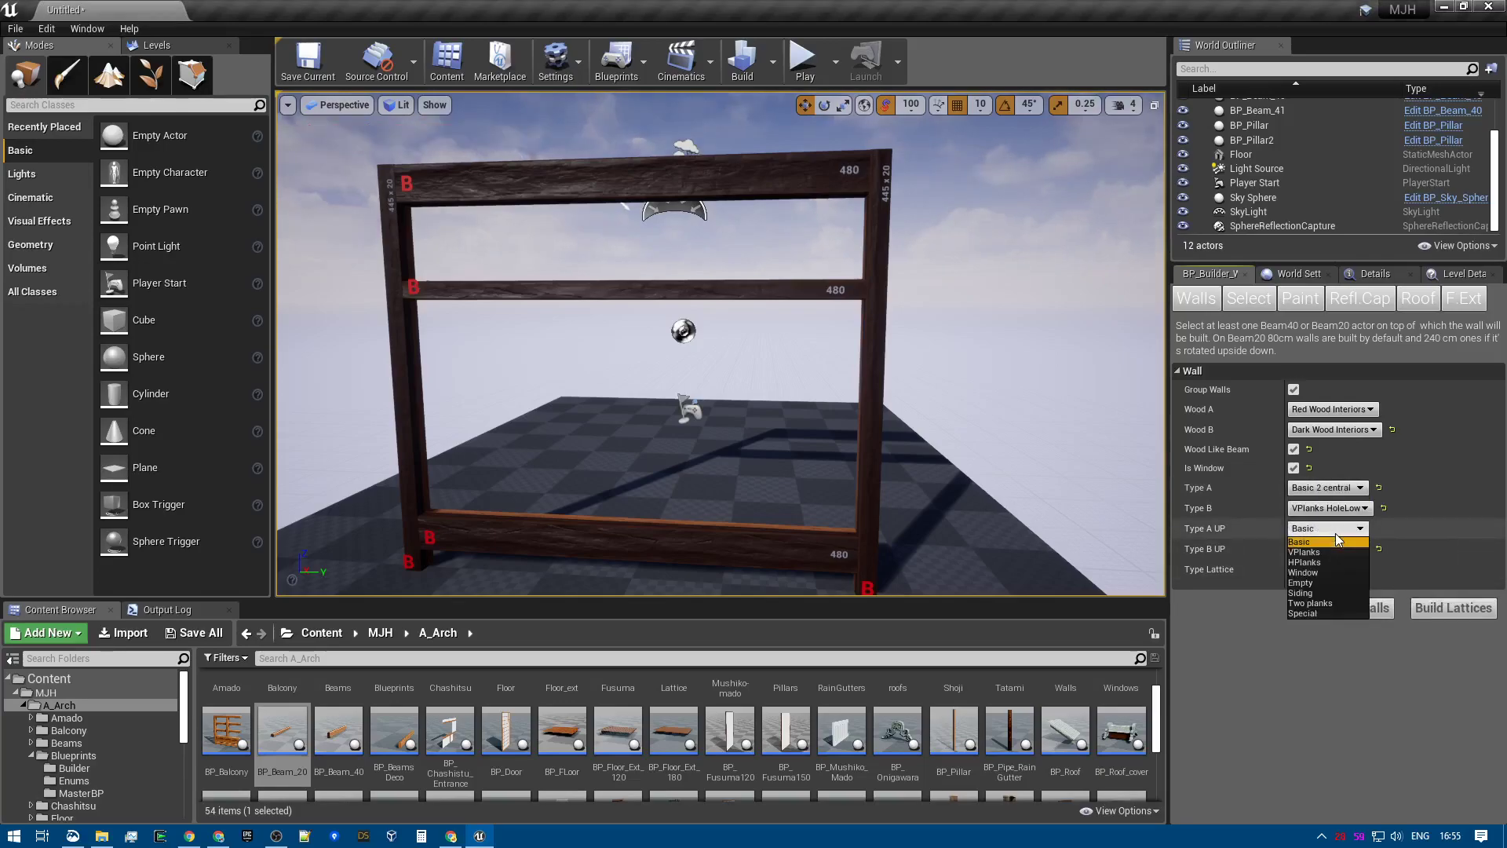
{"action": "left_click", "coordinate": [1338, 541]}
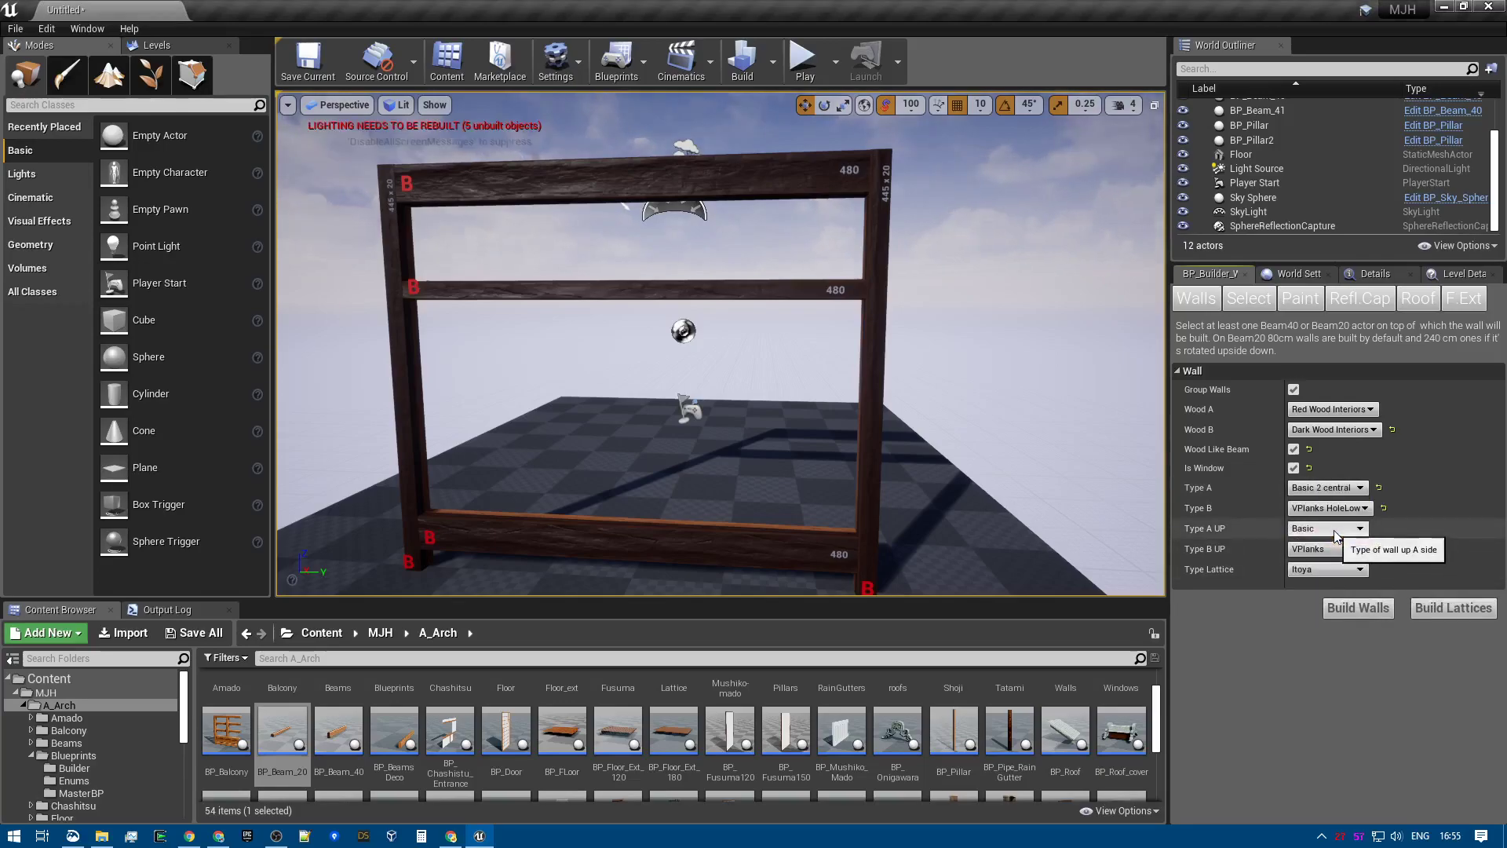
- Select the bottom and middle beams and build the walls on them
{"action": "left_click", "coordinate": [1374, 608]}
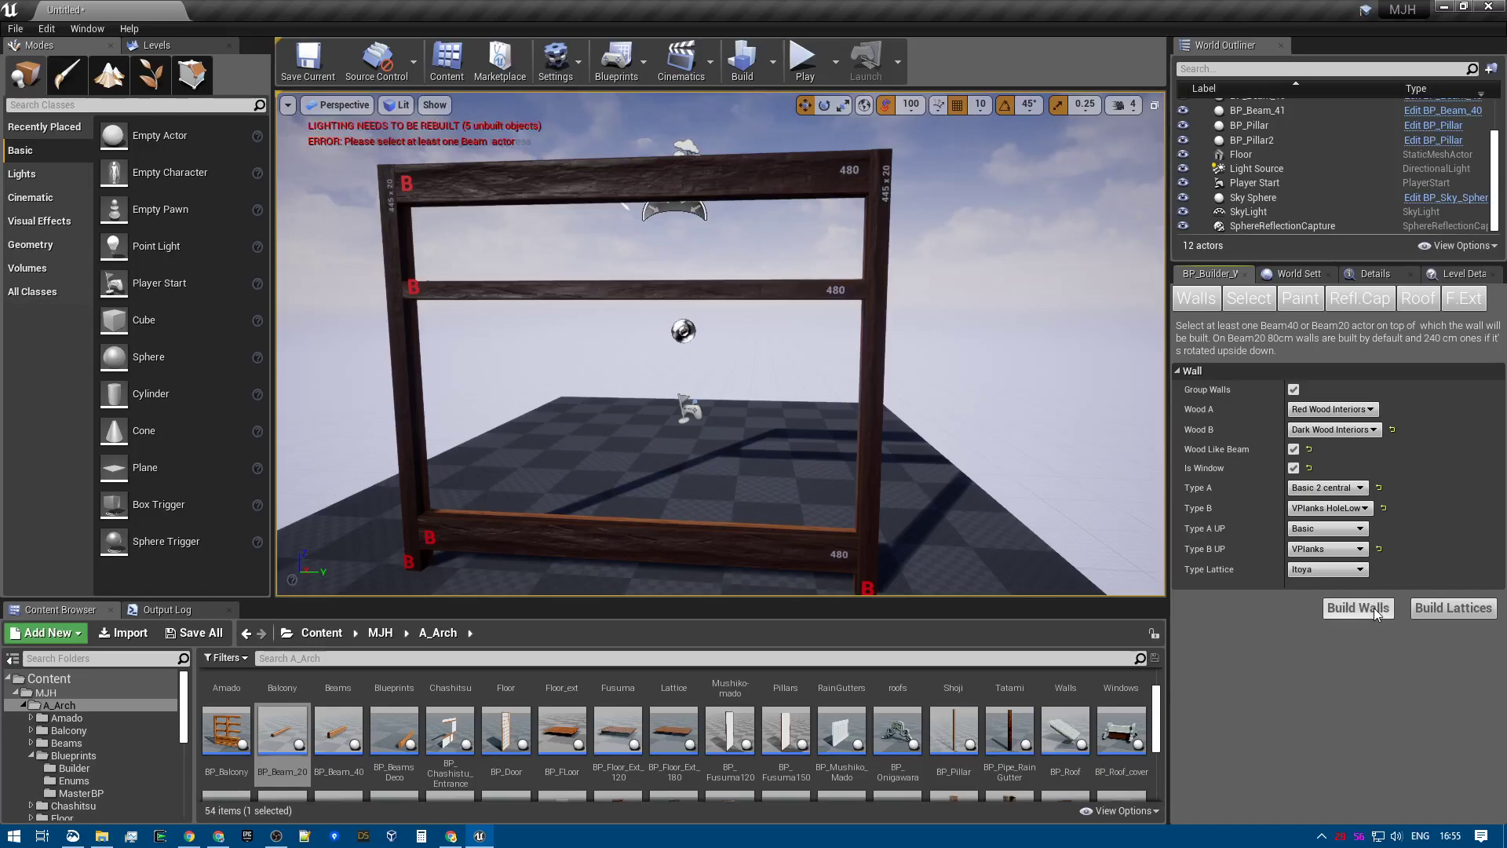
{"action": "left_click", "coordinate": [748, 554]}
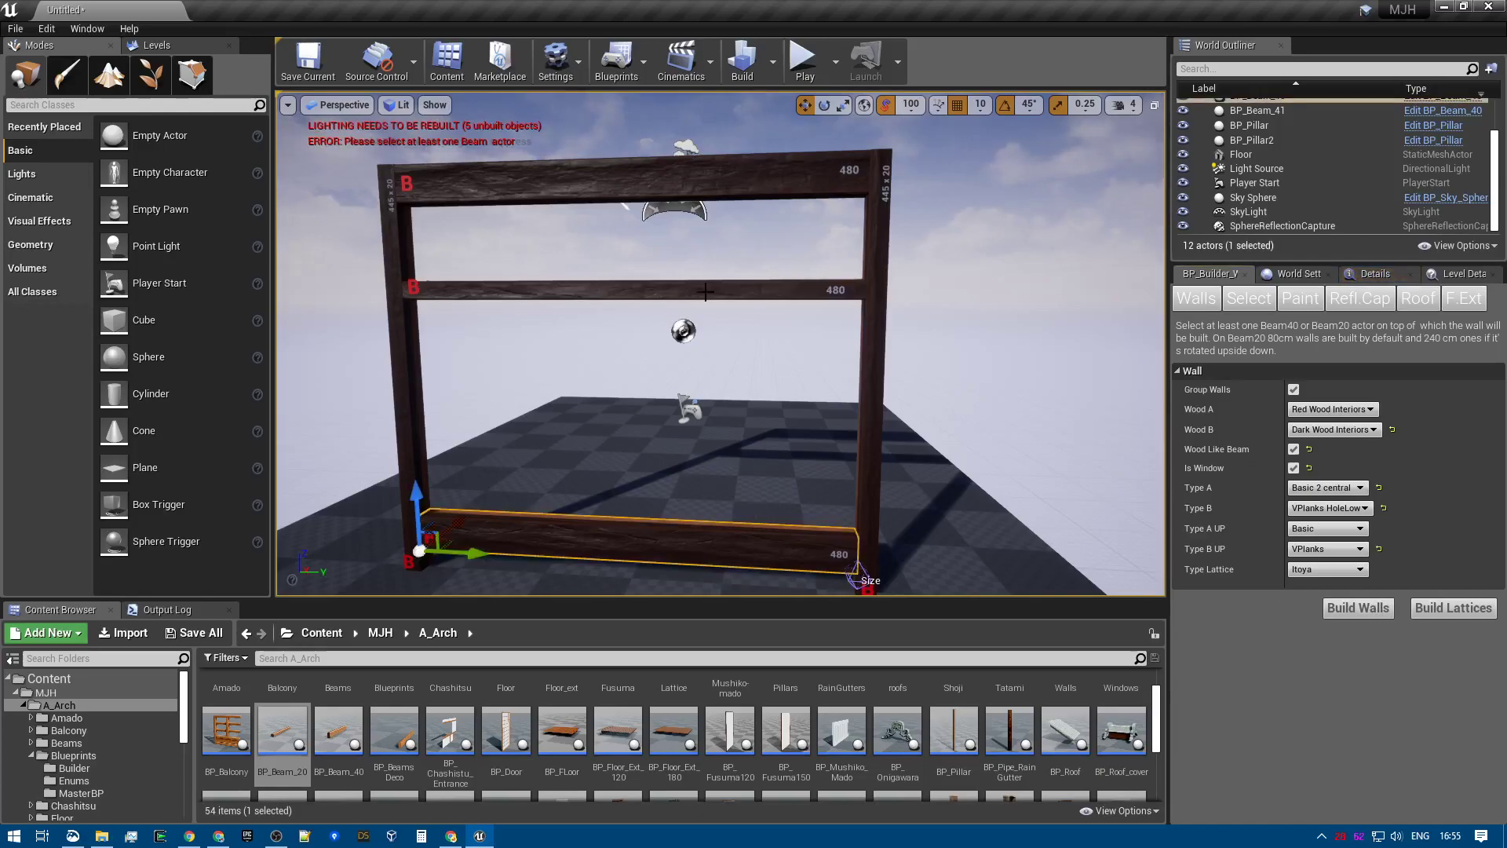
{"action": "left_click", "coordinate": [706, 292], "text": "ctrl"}
{"action": "left_click", "coordinate": [1369, 607]}
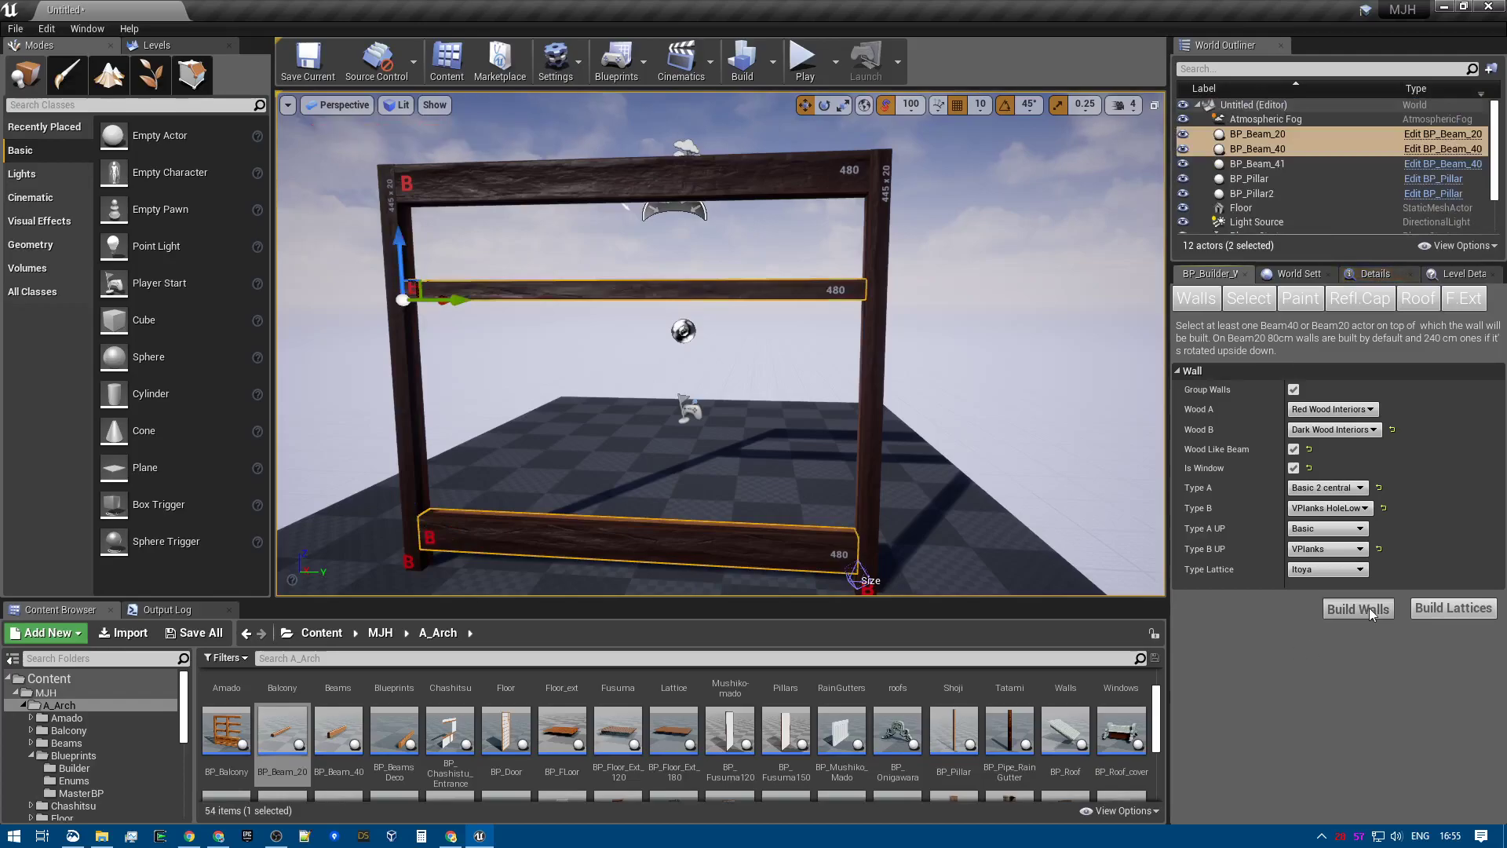
{"action": "key", "text": "d"}
{"action": "right_click_drag", "start_coordinate": [803, 419], "coordinate": [440, 408]}
{"action": "right_click_drag", "start_coordinate": [926, 359], "coordinate": [1068, 364]}
{"action": "right_click_drag", "start_coordinate": [856, 402], "coordinate": [888, 403]}
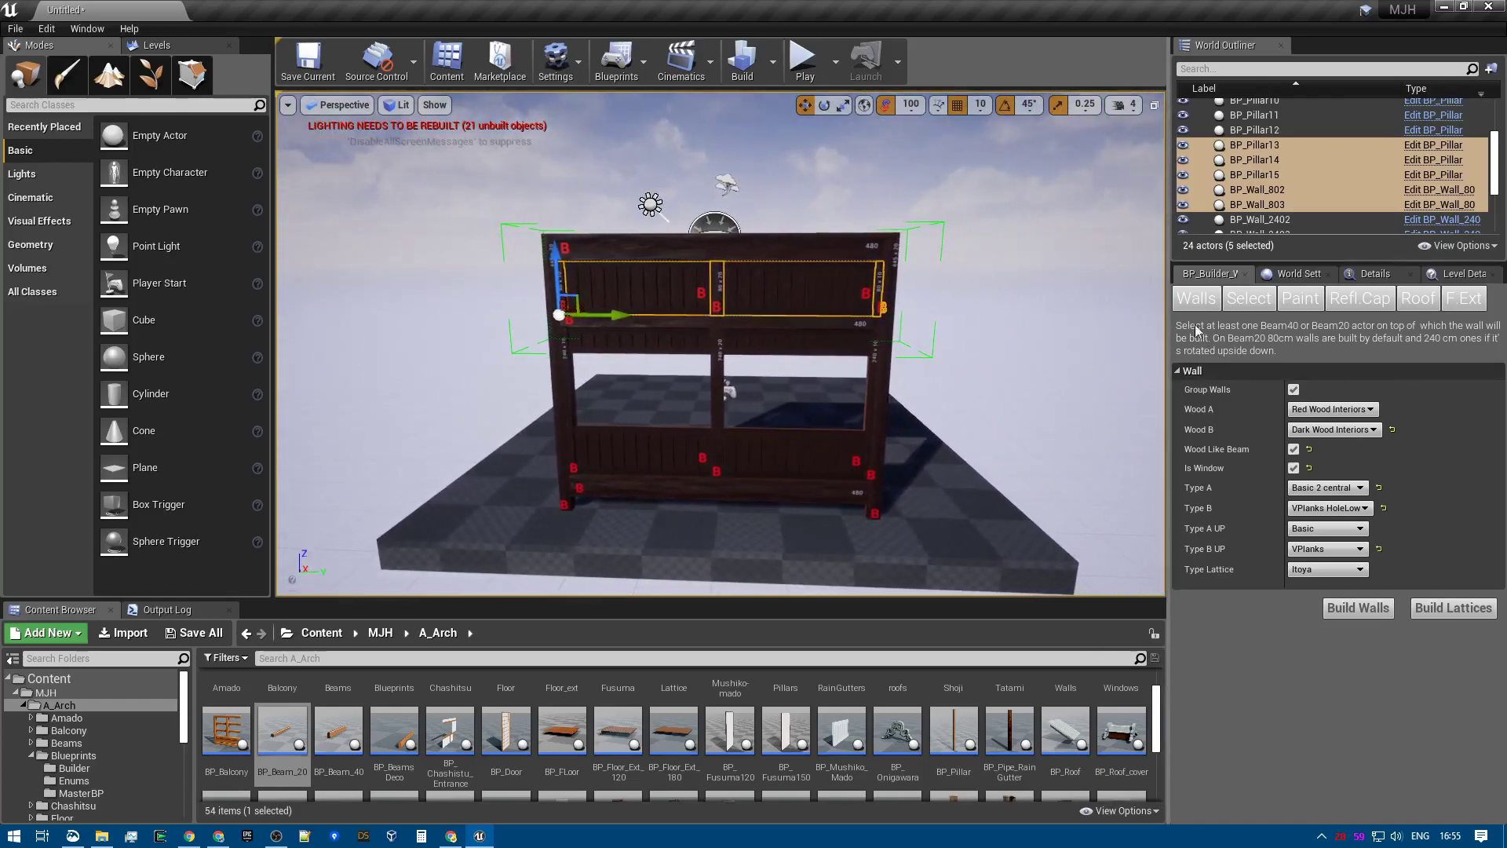
- Select the two outer pillars and run Select Between to select every part of the wall between them
{"action": "left_click", "coordinate": [1248, 298]}
{"action": "right_click_drag", "start_coordinate": [911, 487], "coordinate": [887, 486]}
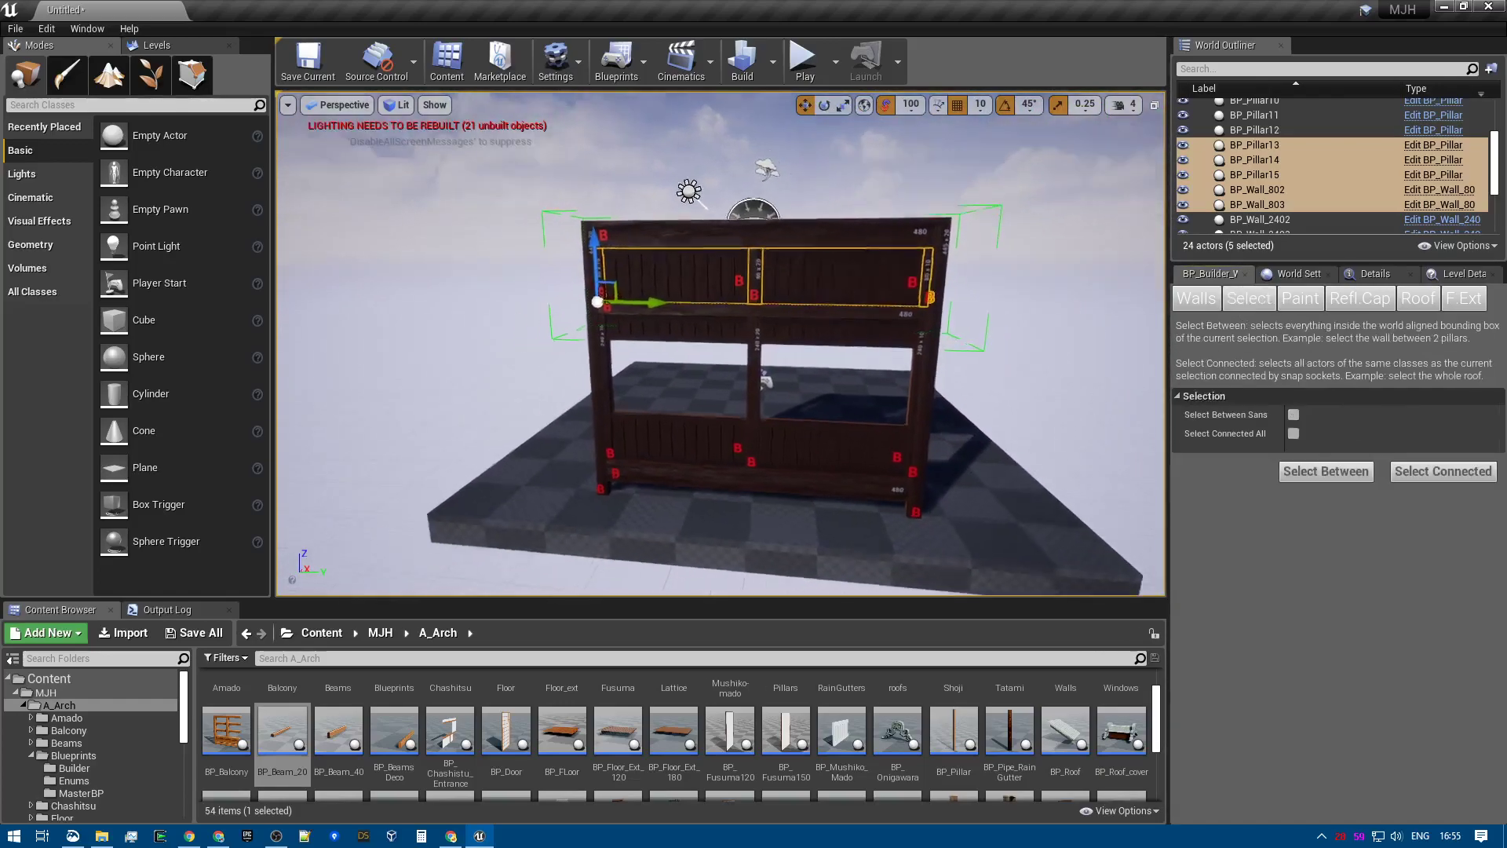
{"action": "scroll", "coordinate": [966, 414], "scroll_direction": "up", "scroll_amount": 3}
{"action": "left_click", "coordinate": [965, 414]}
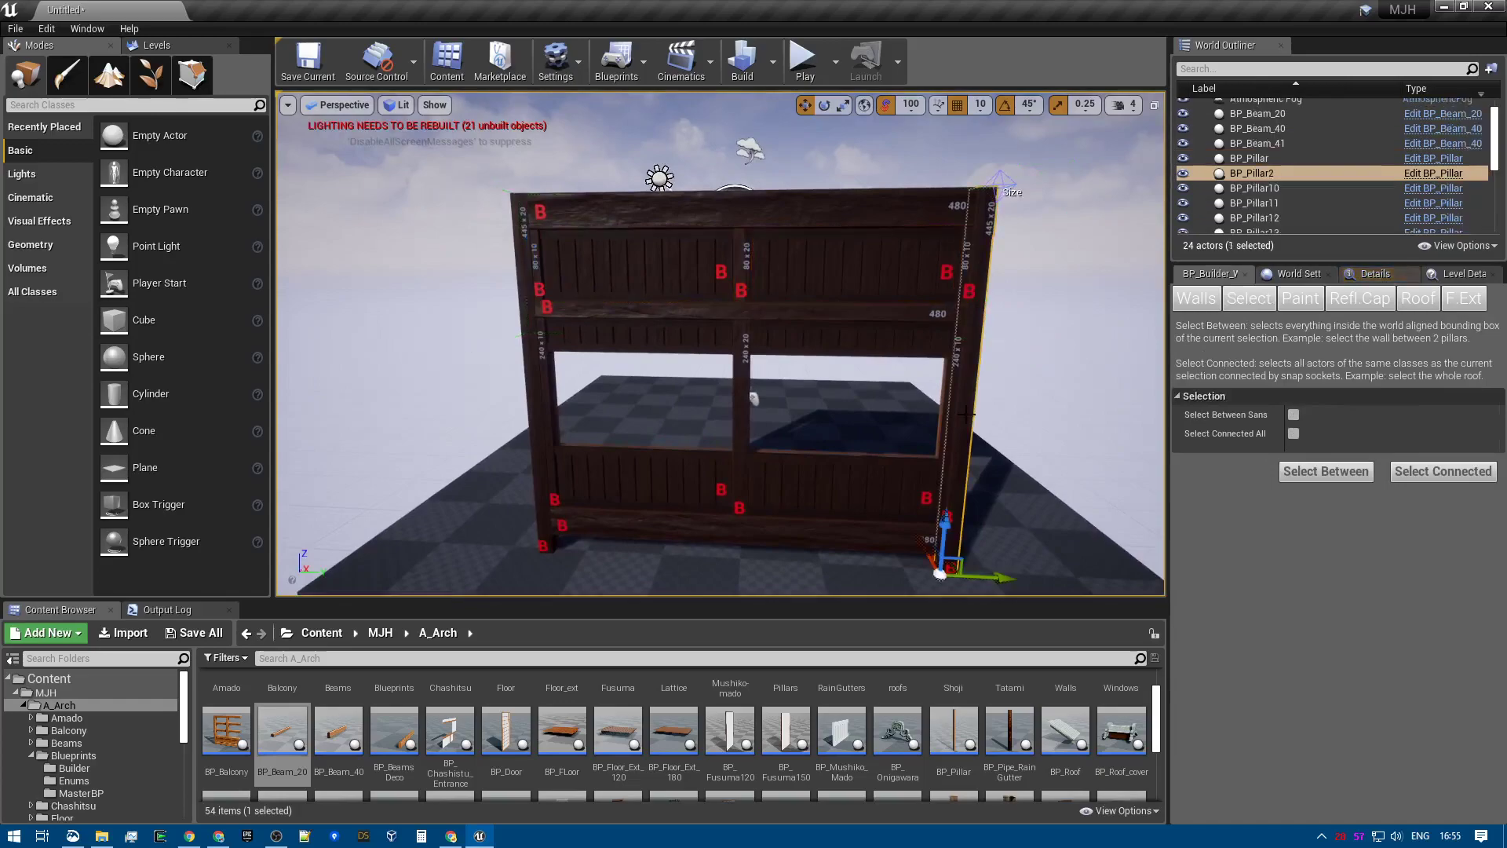
{"action": "left_click", "coordinate": [532, 400], "text": "ctrl"}
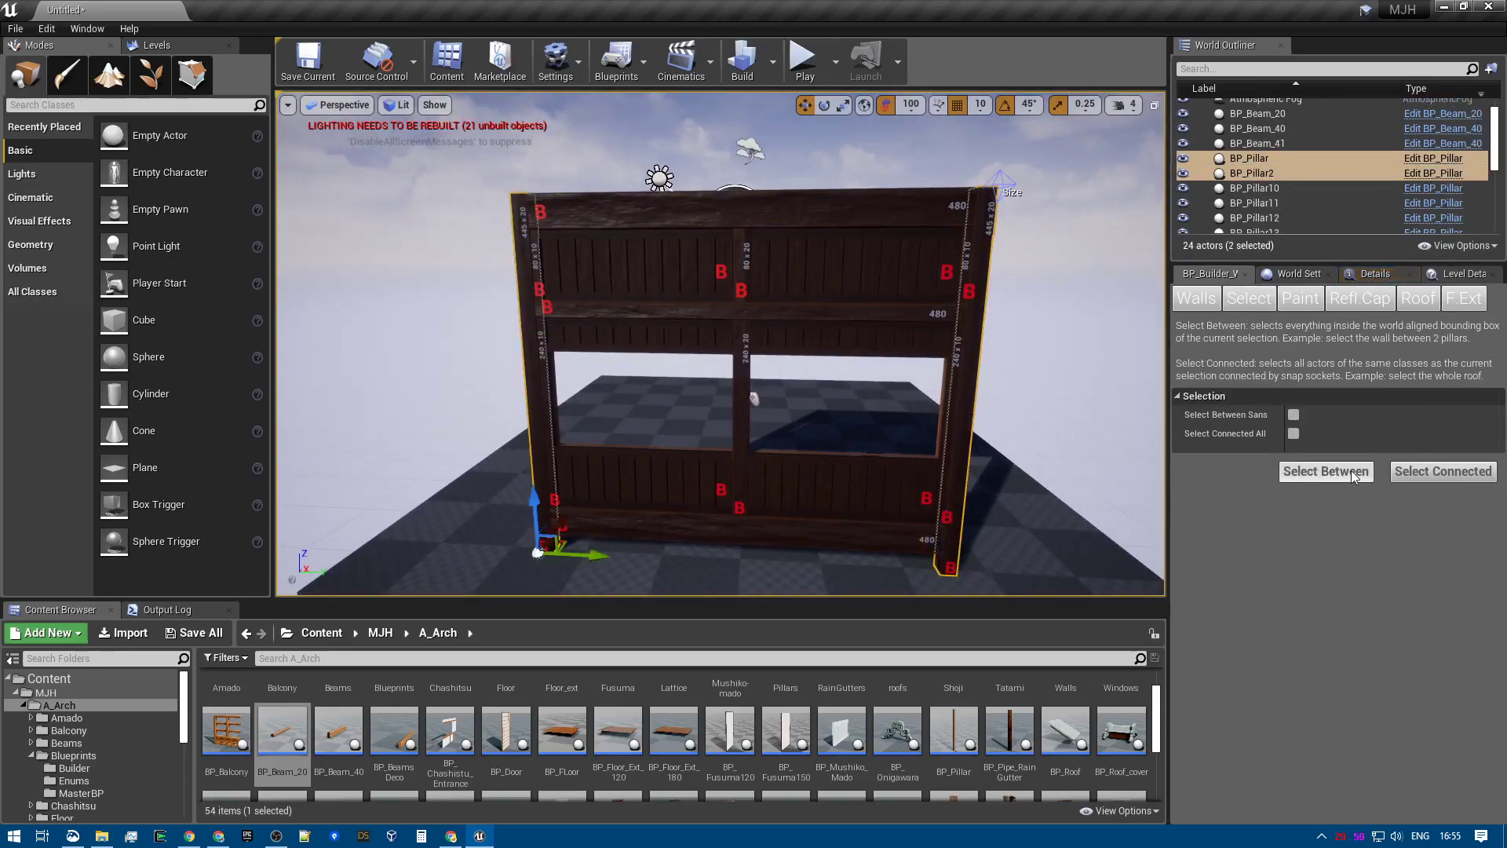
{"action": "left_click", "coordinate": [1327, 471]}
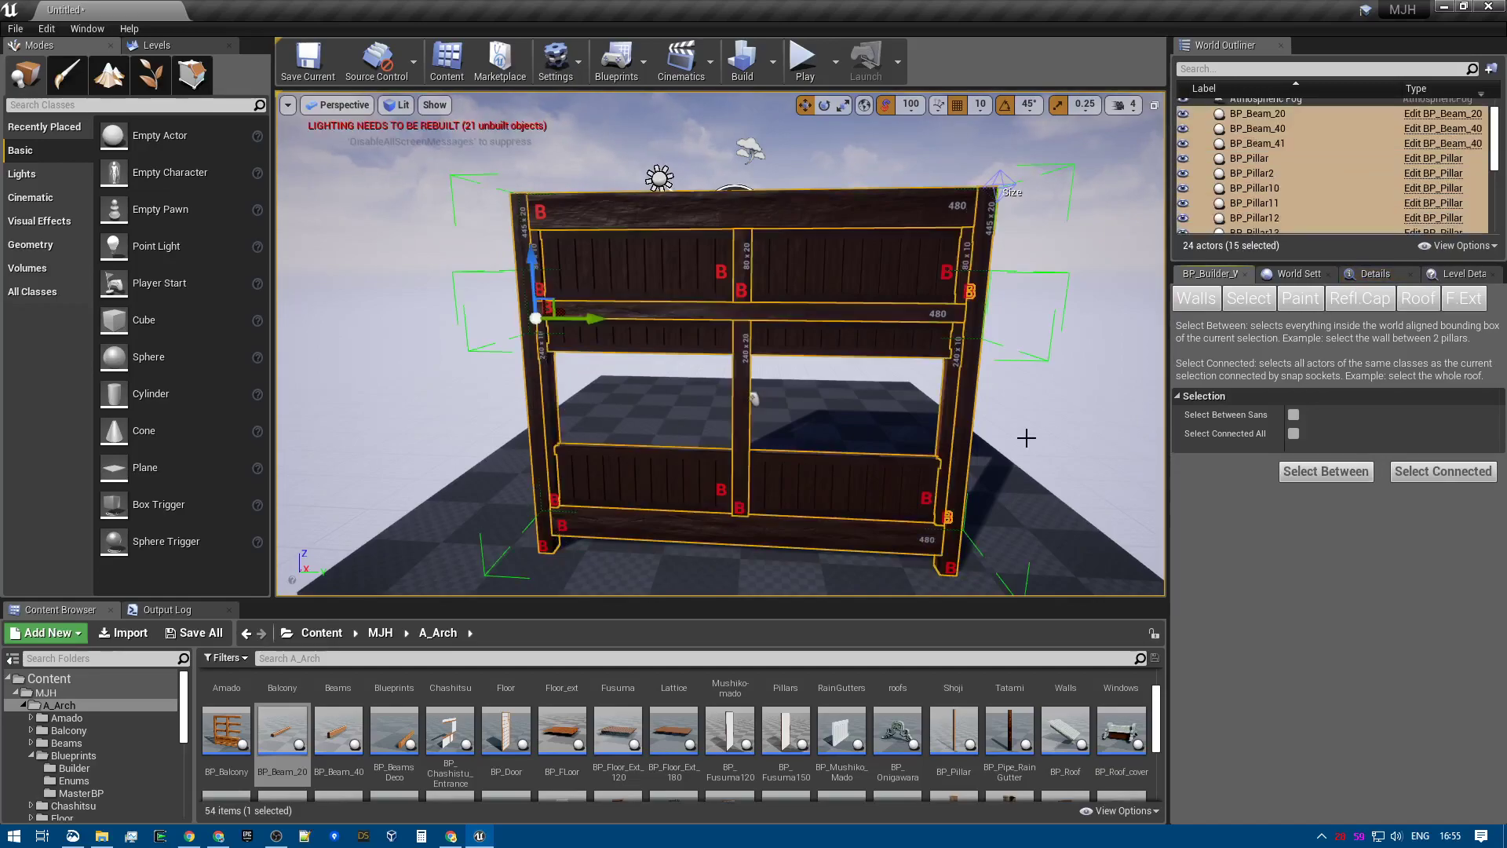
- Paint the B side of the selected wall parts with Painted Wood
{"action": "left_click", "coordinate": [1297, 300]}
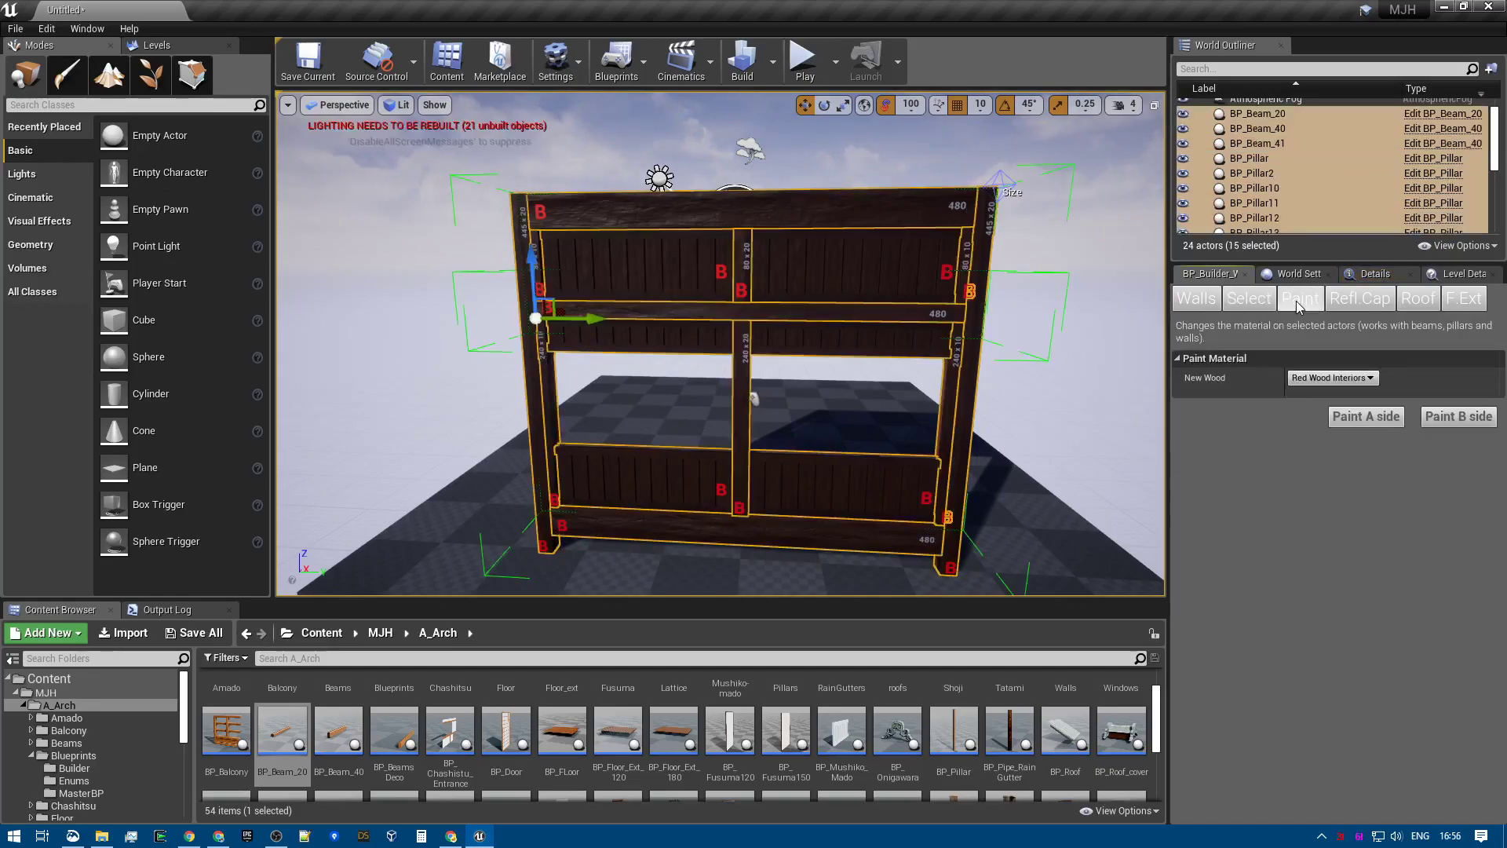
{"action": "left_click", "coordinate": [1345, 379]}
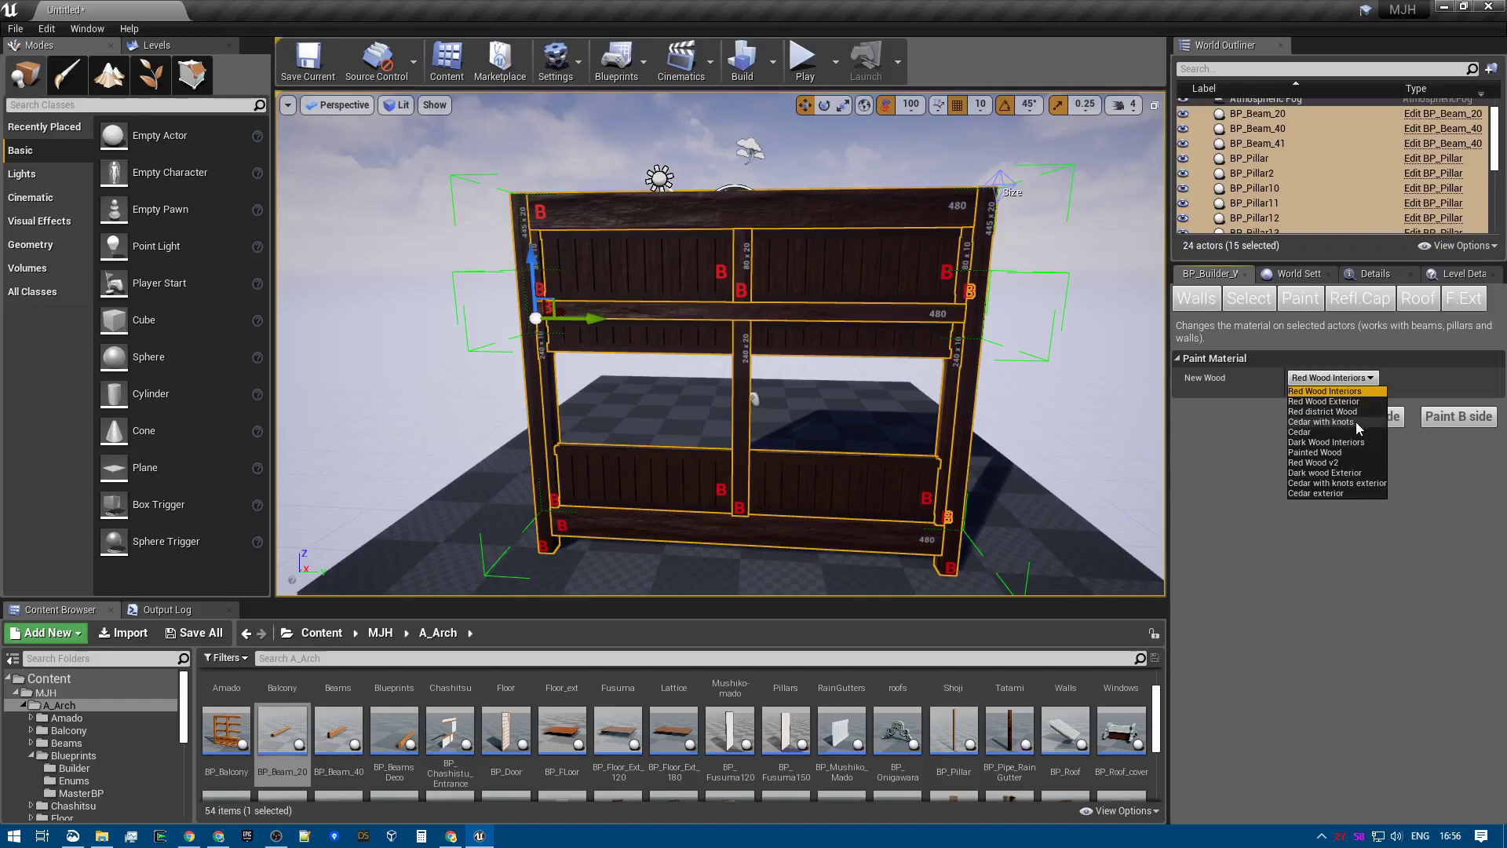
{"action": "left_click", "coordinate": [1363, 454]}
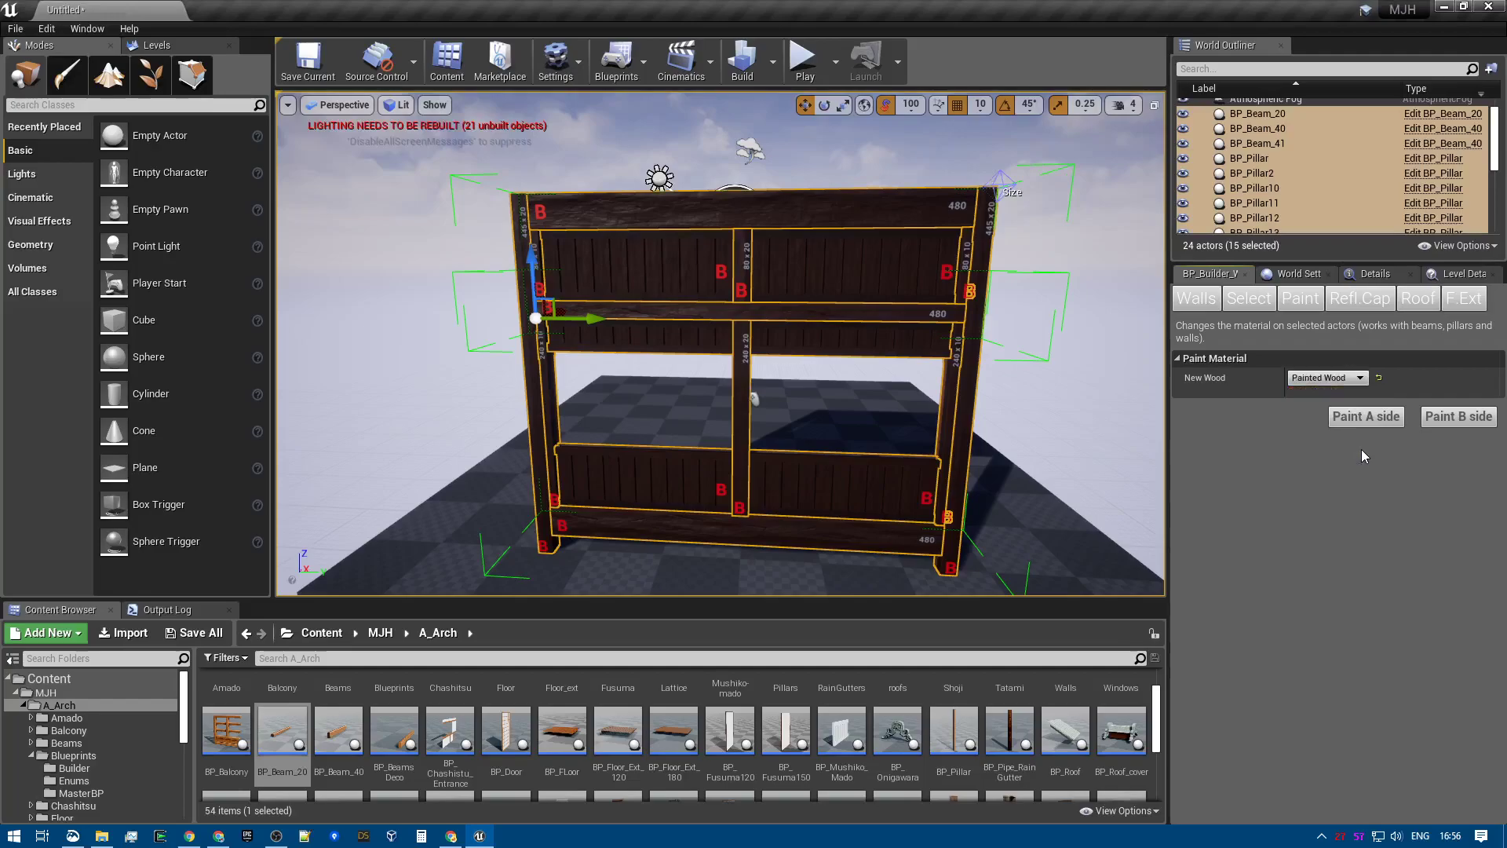
{"action": "left_click", "coordinate": [1473, 422]}
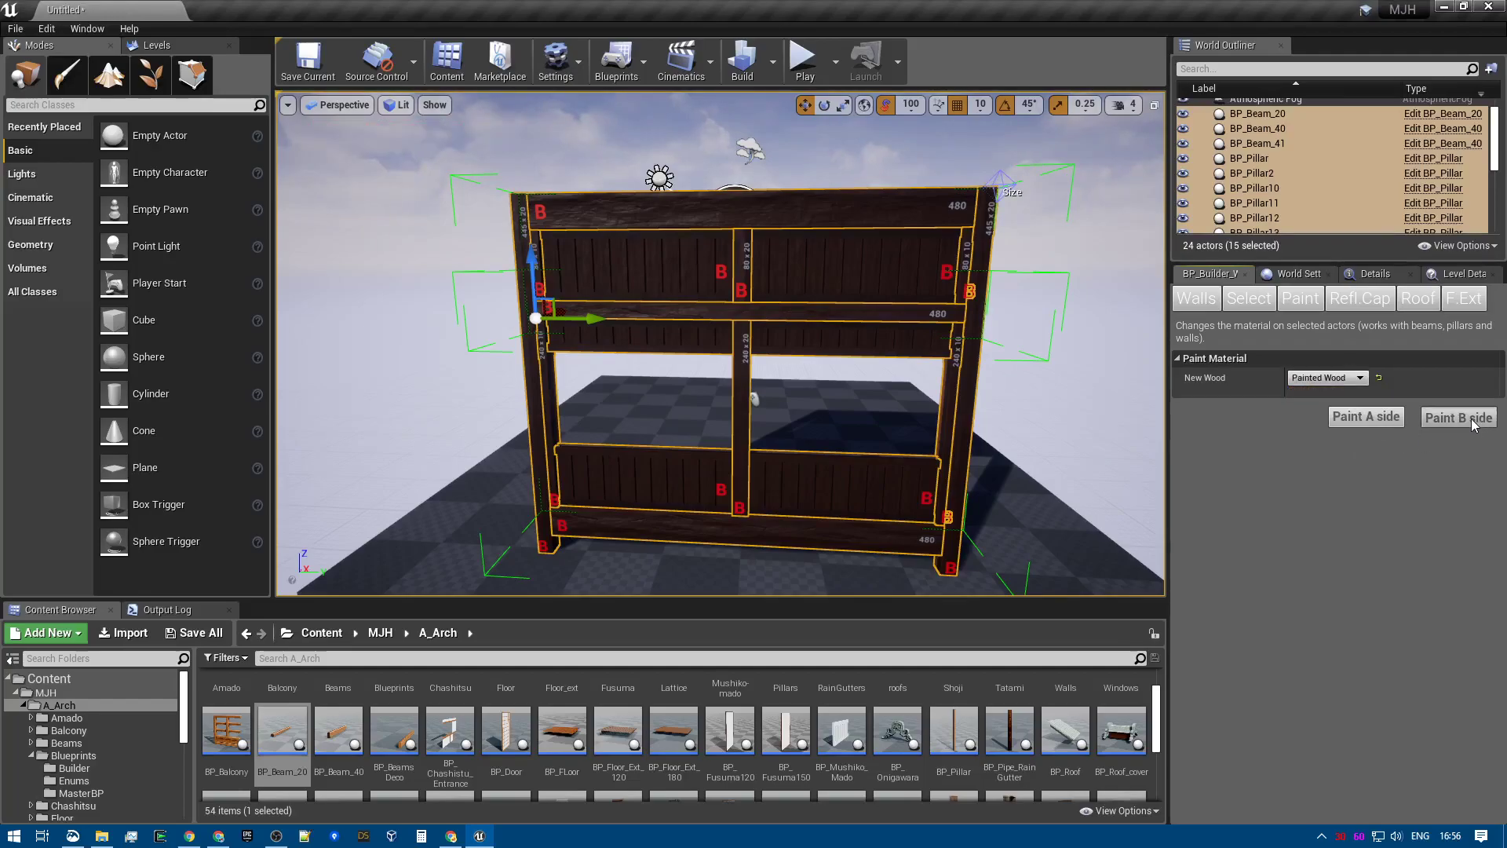
{"action": "mouse_move", "coordinate": [958, 456]}
{"action": "right_mouse_down"}
{"action": "mouse_move", "coordinate": [869, 447]}
{"action": "mouse_move", "coordinate": [917, 447]}
{"action": "right_mouse_up"}
{"action": "key", "text": "w"}
{"action": "key", "text": "d"}
{"action": "key", "text": "s"}
{"action": "key", "text": "a"}
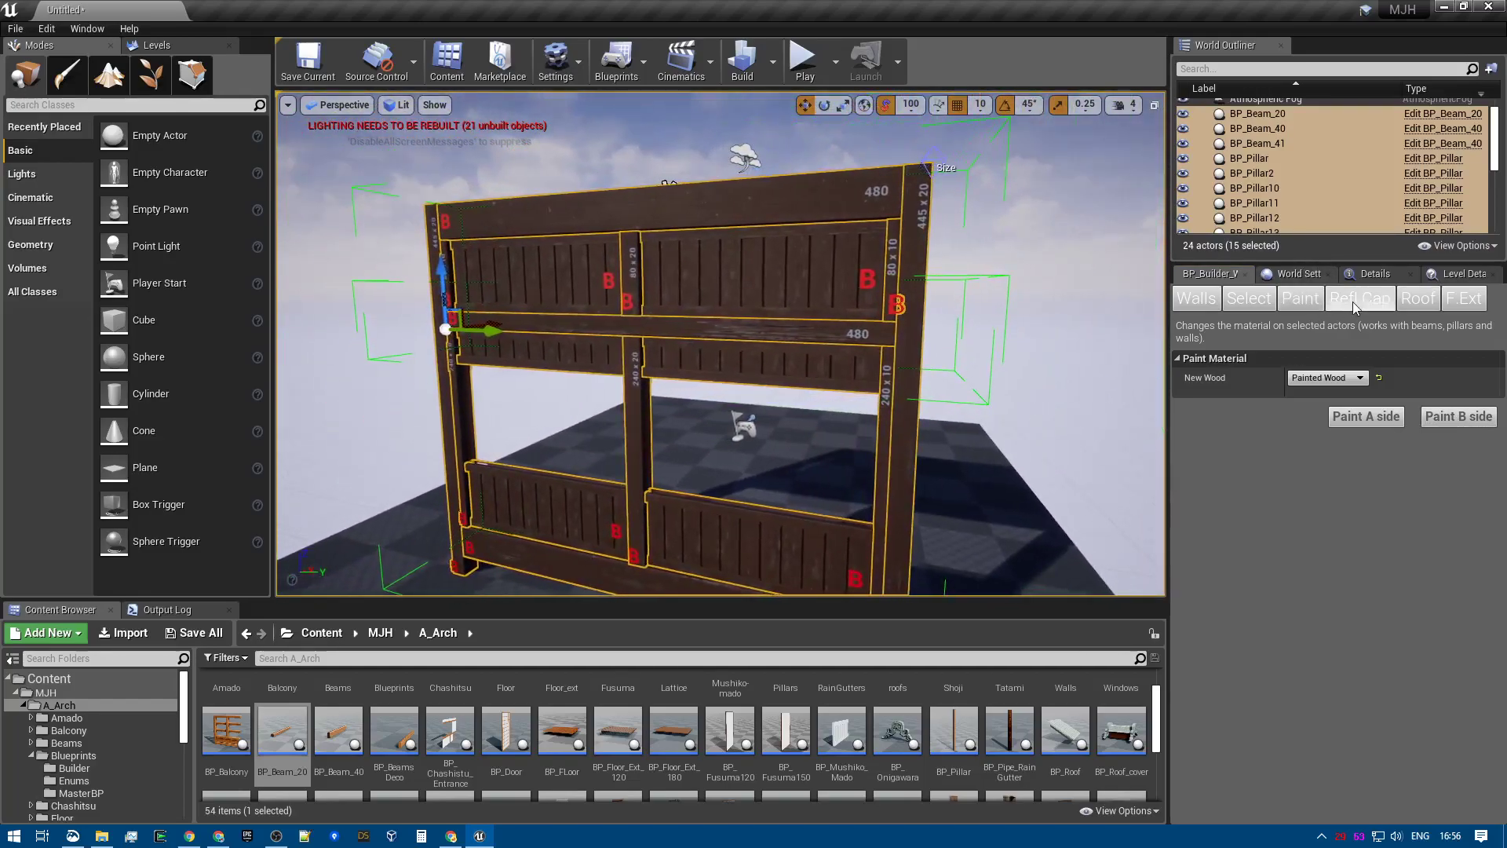
- Build a roof on the top beam and both outer pillars, and grow it by one row
{"action": "left_click", "coordinate": [1419, 299]}
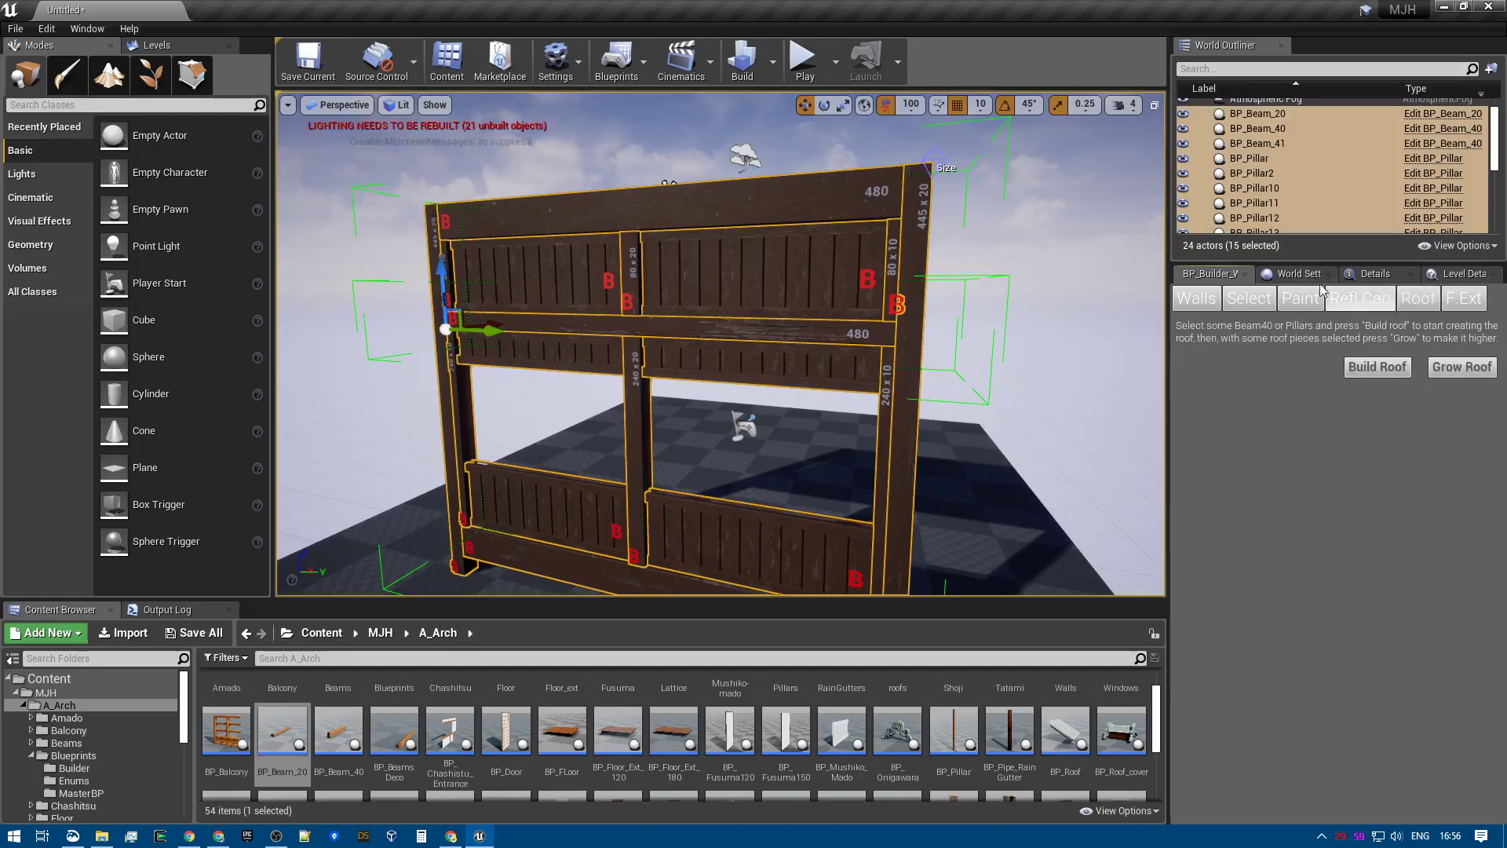
{"action": "left_click", "coordinate": [854, 207]}
{"action": "left_click", "coordinate": [916, 262], "text": "ctrl"}
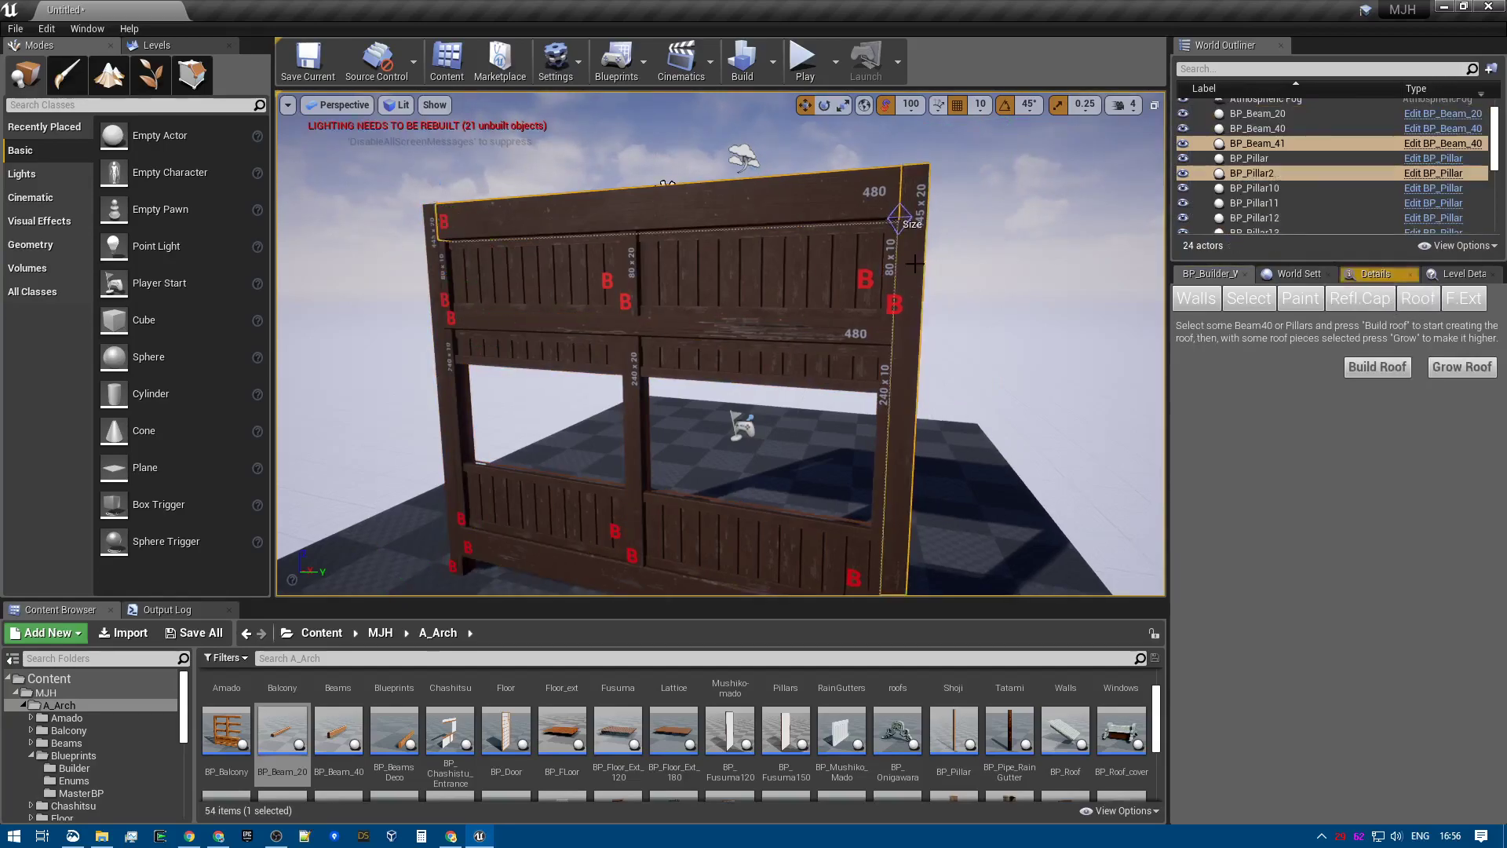
{"action": "left_click", "coordinate": [434, 281], "text": "ctrl"}
{"action": "key", "text": "f"}
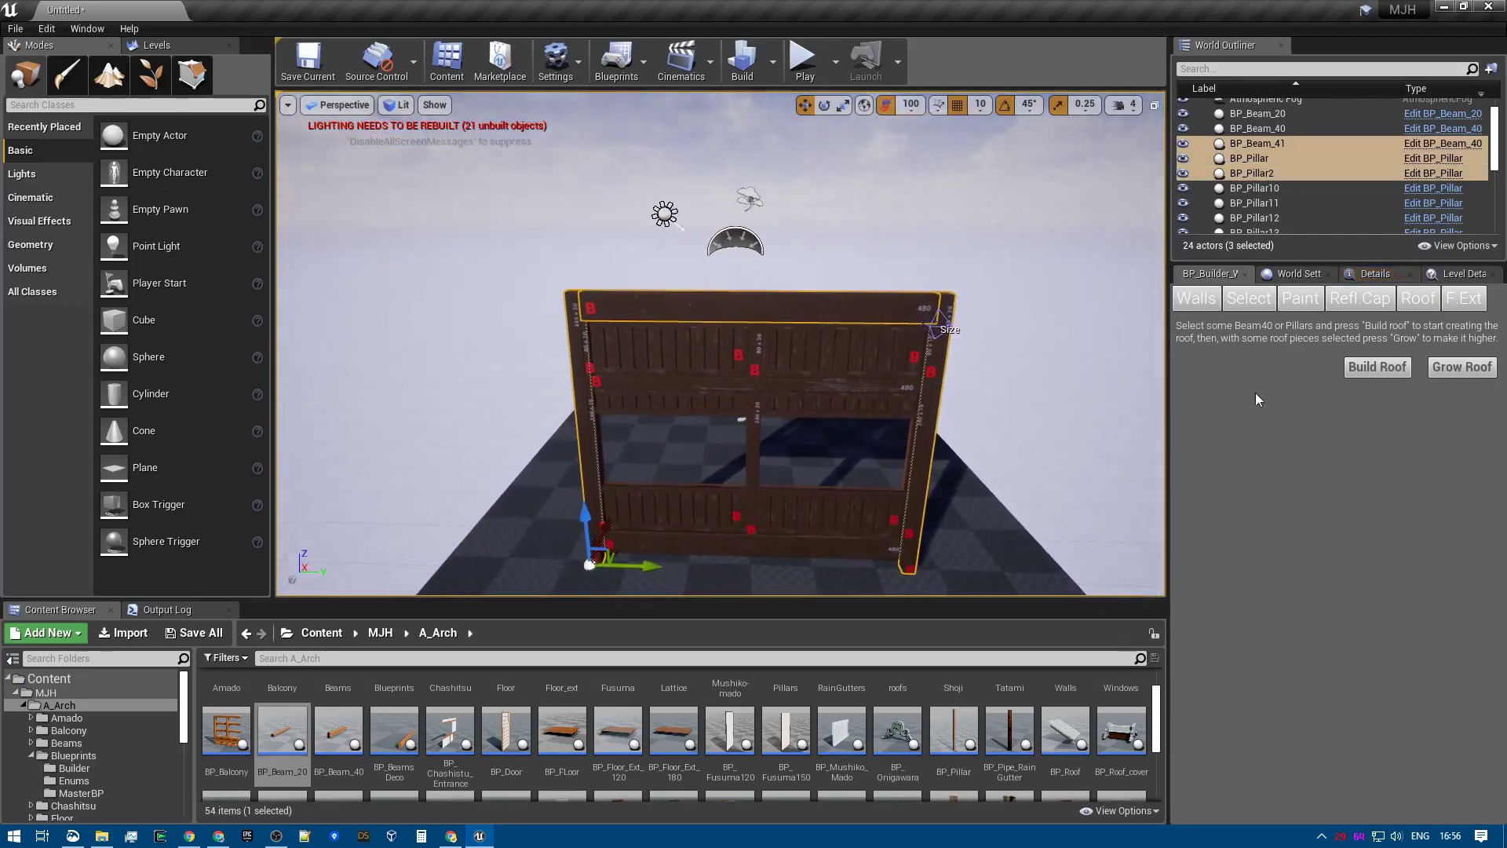
{"action": "left_click", "coordinate": [1384, 367]}
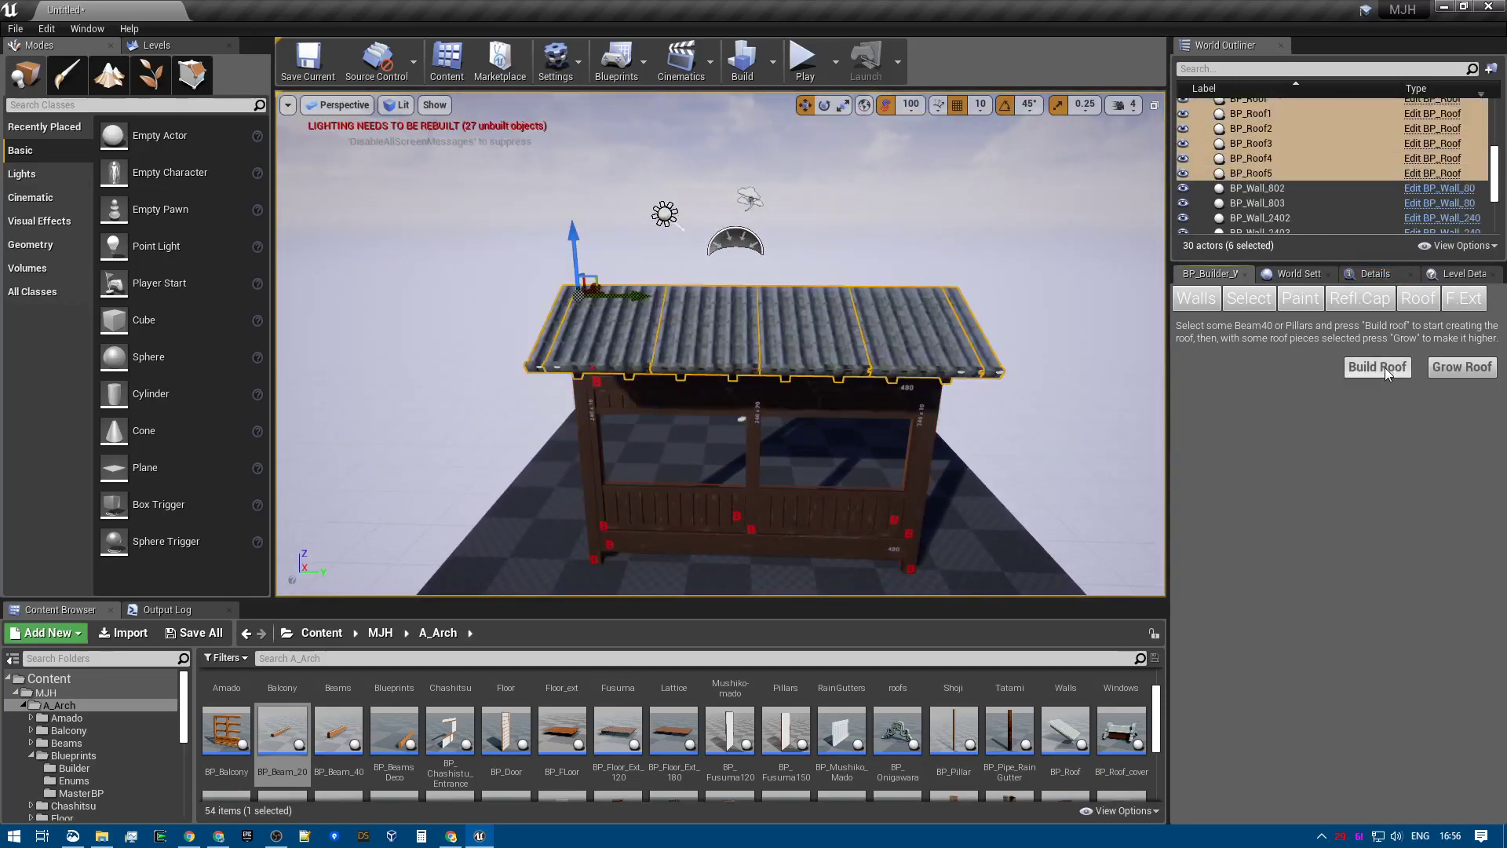
{"action": "right_click_drag", "start_coordinate": [895, 432], "coordinate": [746, 433]}
{"action": "left_click", "coordinate": [1462, 367]}
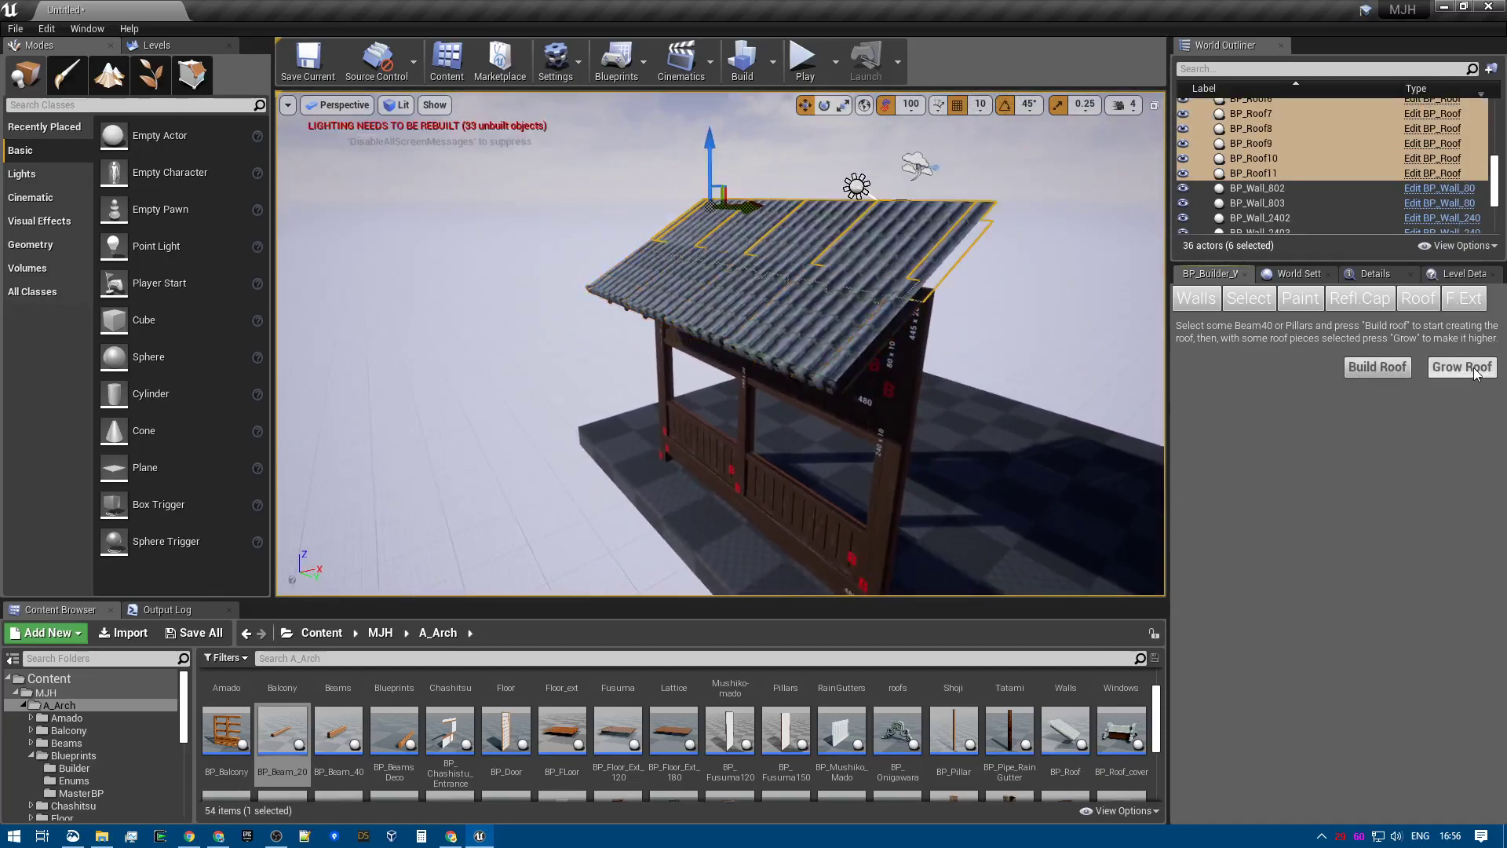
- Select the bottom beam and both outer pillars and build the external floor along them
{"action": "right_click_drag", "start_coordinate": [989, 368], "coordinate": [1131, 322]}
{"action": "right_click_drag", "start_coordinate": [717, 437], "coordinate": [707, 445]}
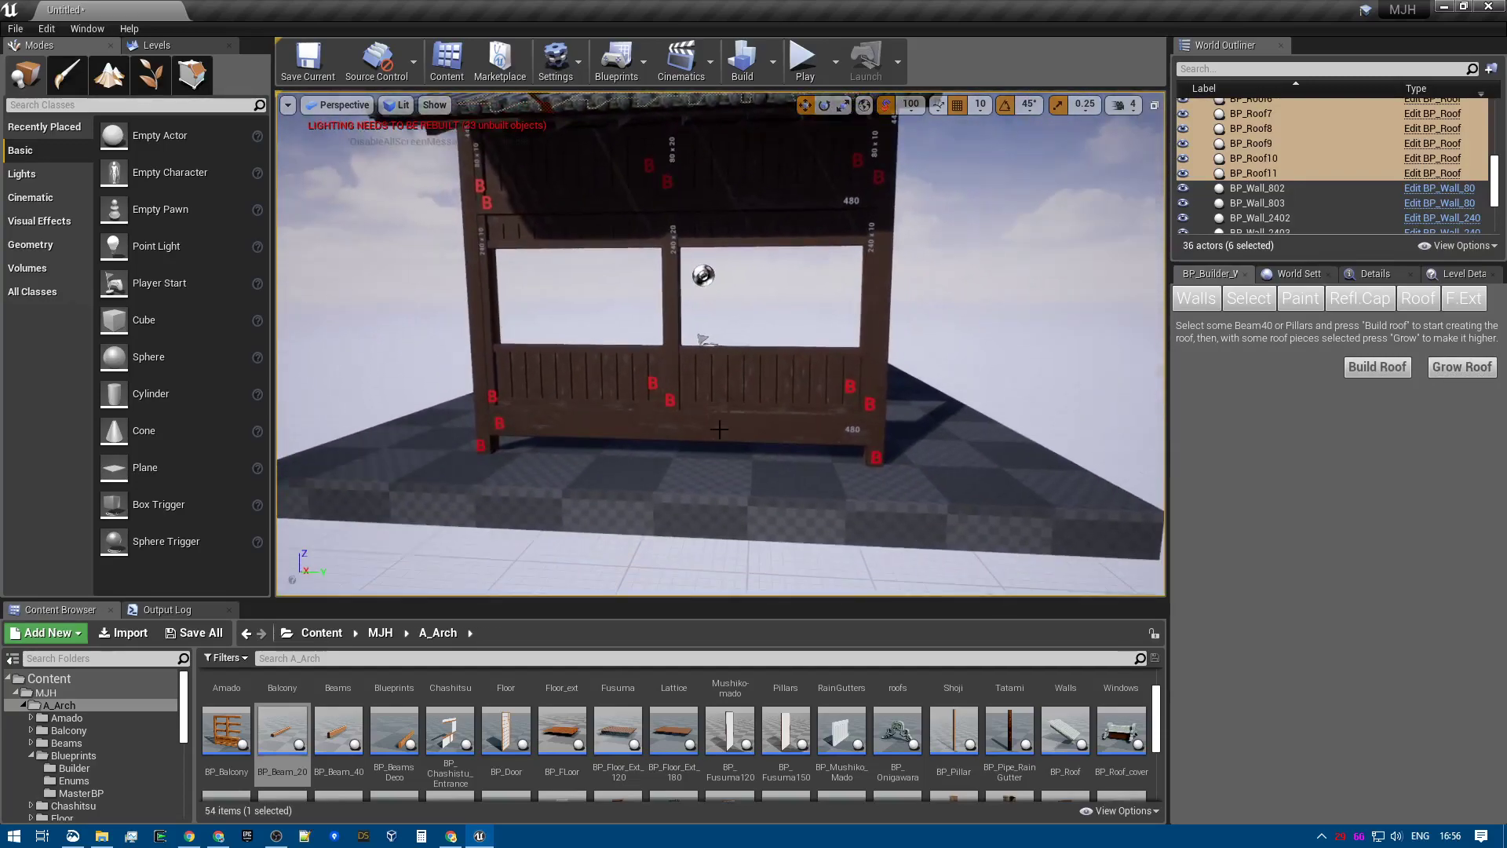
{"action": "left_click", "coordinate": [683, 430]}
{"action": "left_click", "coordinate": [477, 352], "text": "ctrl"}
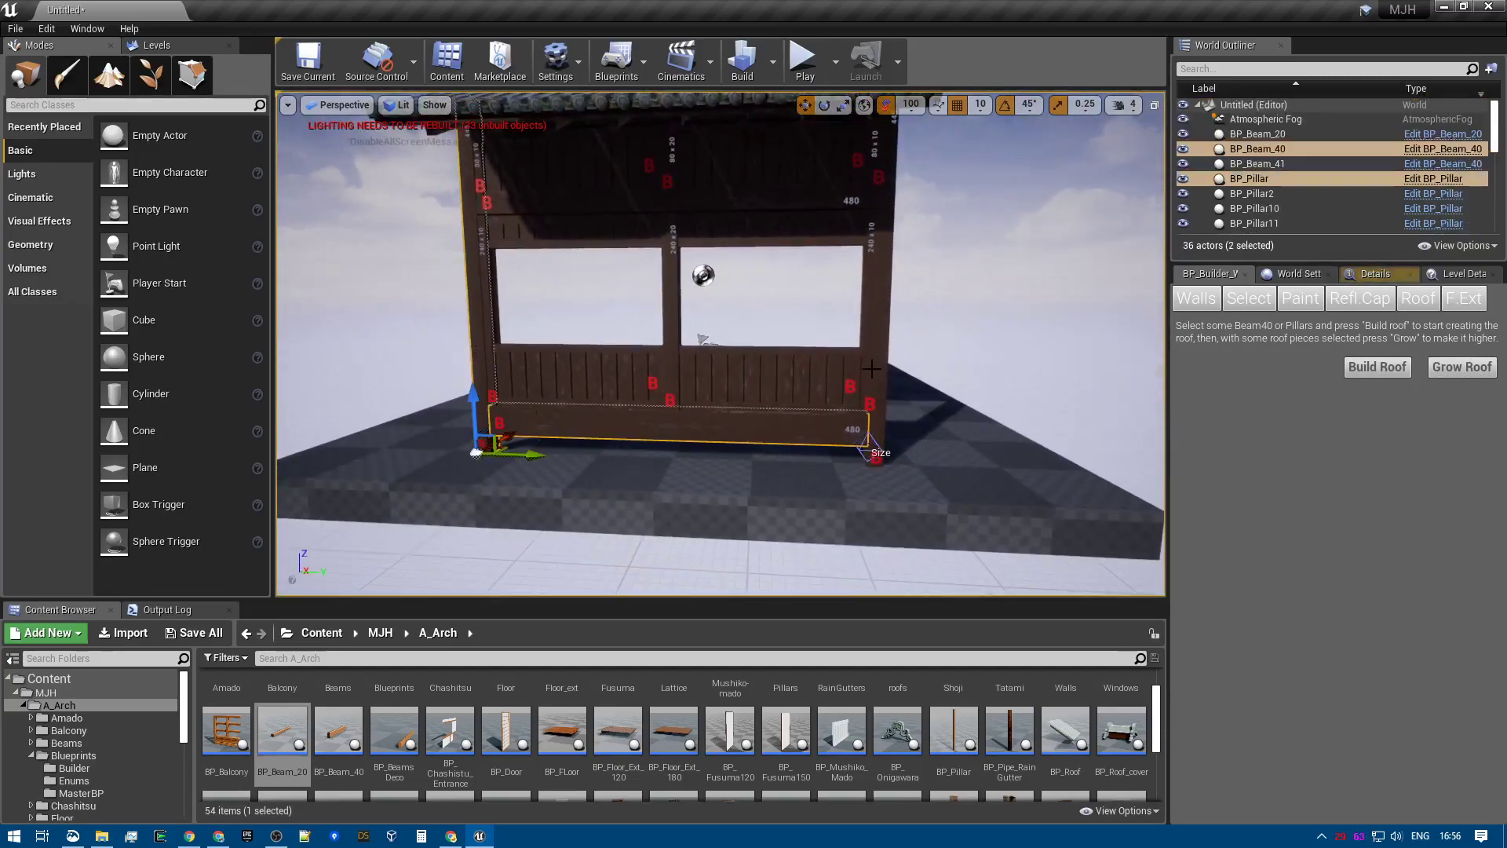
{"action": "left_click", "coordinate": [884, 369], "text": "ctrl"}
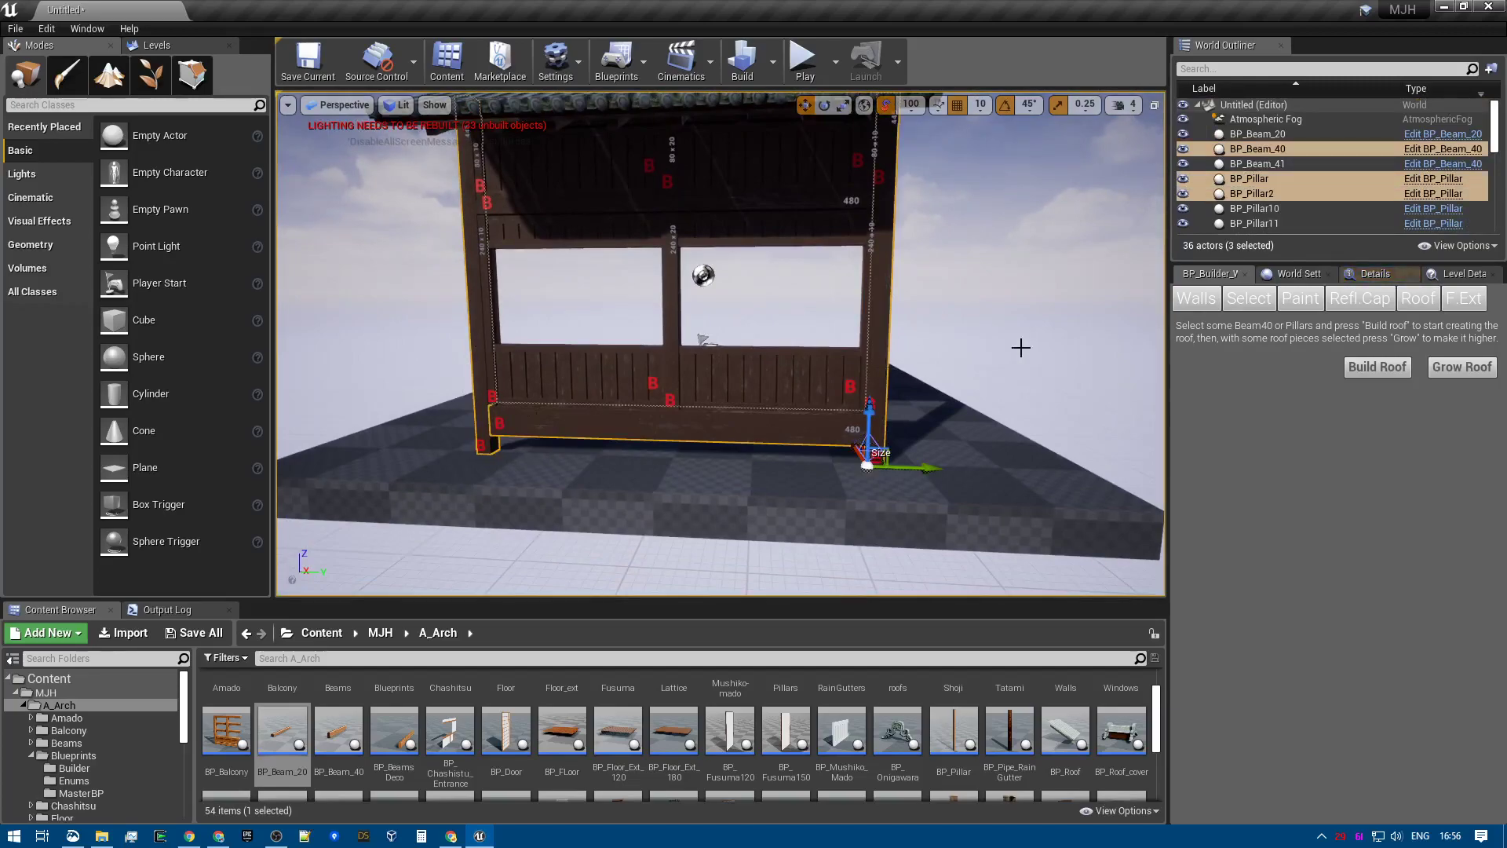
{"action": "left_click", "coordinate": [1468, 301]}
{"action": "right_click_drag", "start_coordinate": [795, 323], "coordinate": [785, 384]}
{"action": "left_click", "coordinate": [1422, 370]}
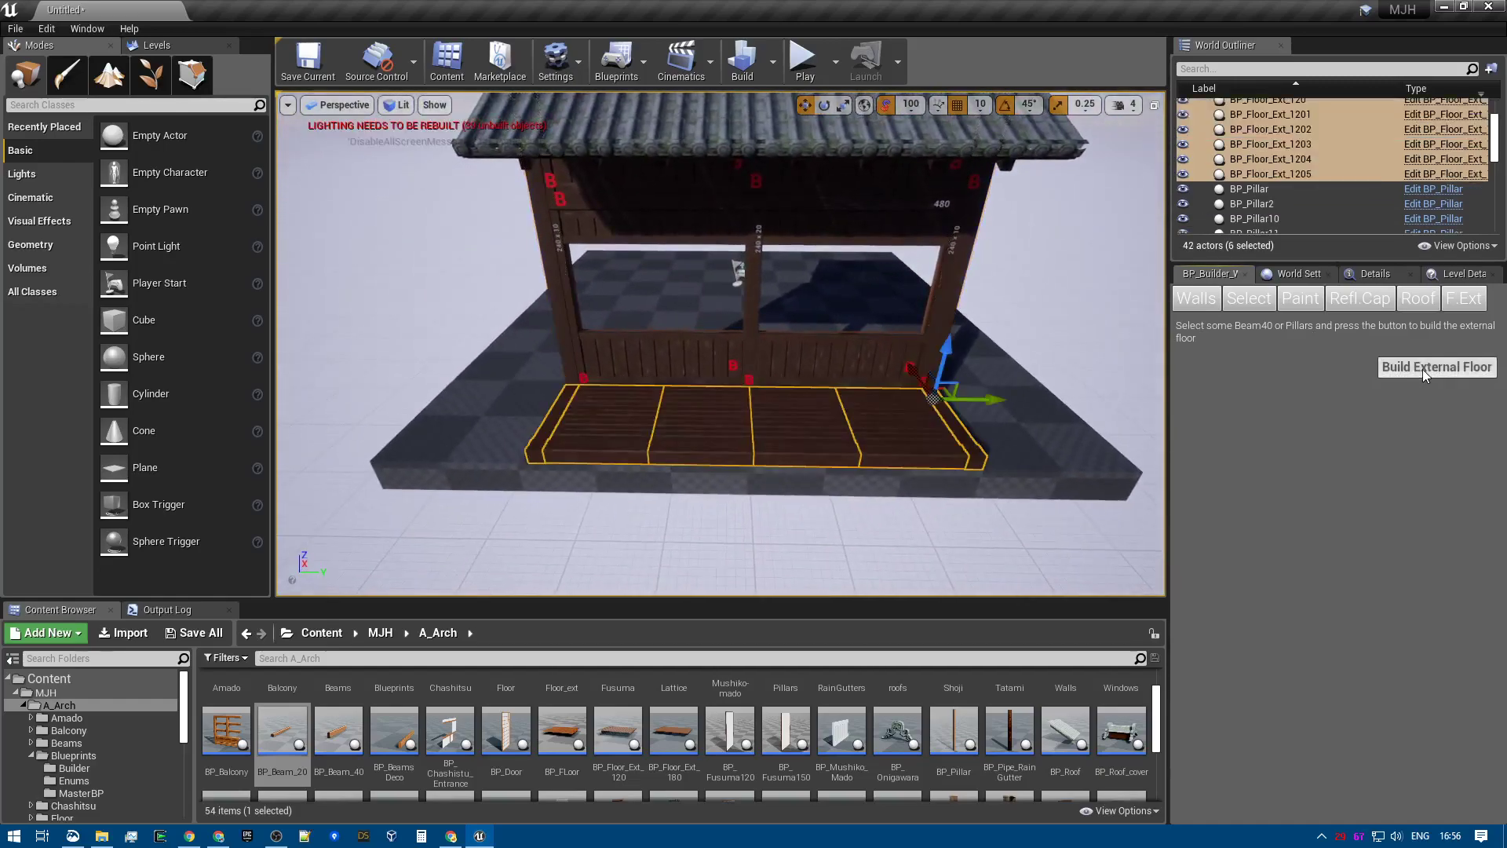
- Place a BP_FLoor at the inner base of the wall and stretch it along the wall's full length and into the room
{"action": "right_click_drag", "start_coordinate": [797, 325], "coordinate": [553, 302]}
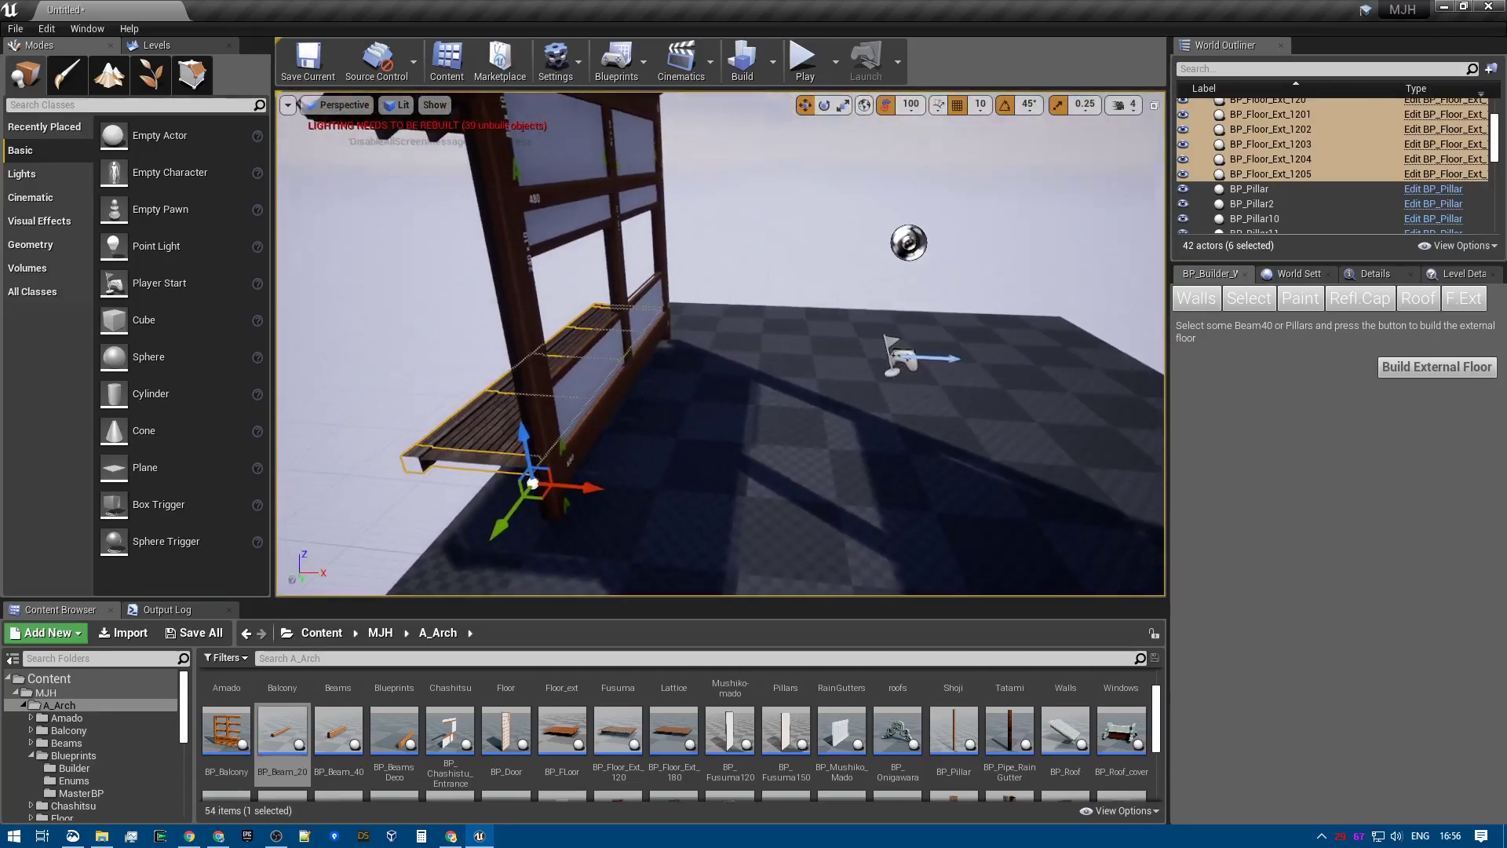
{"action": "left_click_drag", "start_coordinate": [562, 730], "coordinate": [595, 428]}
{"action": "right_click_drag", "start_coordinate": [595, 428], "coordinate": [446, 436]}
{"action": "left_click_drag", "start_coordinate": [711, 420], "coordinate": [904, 382]}
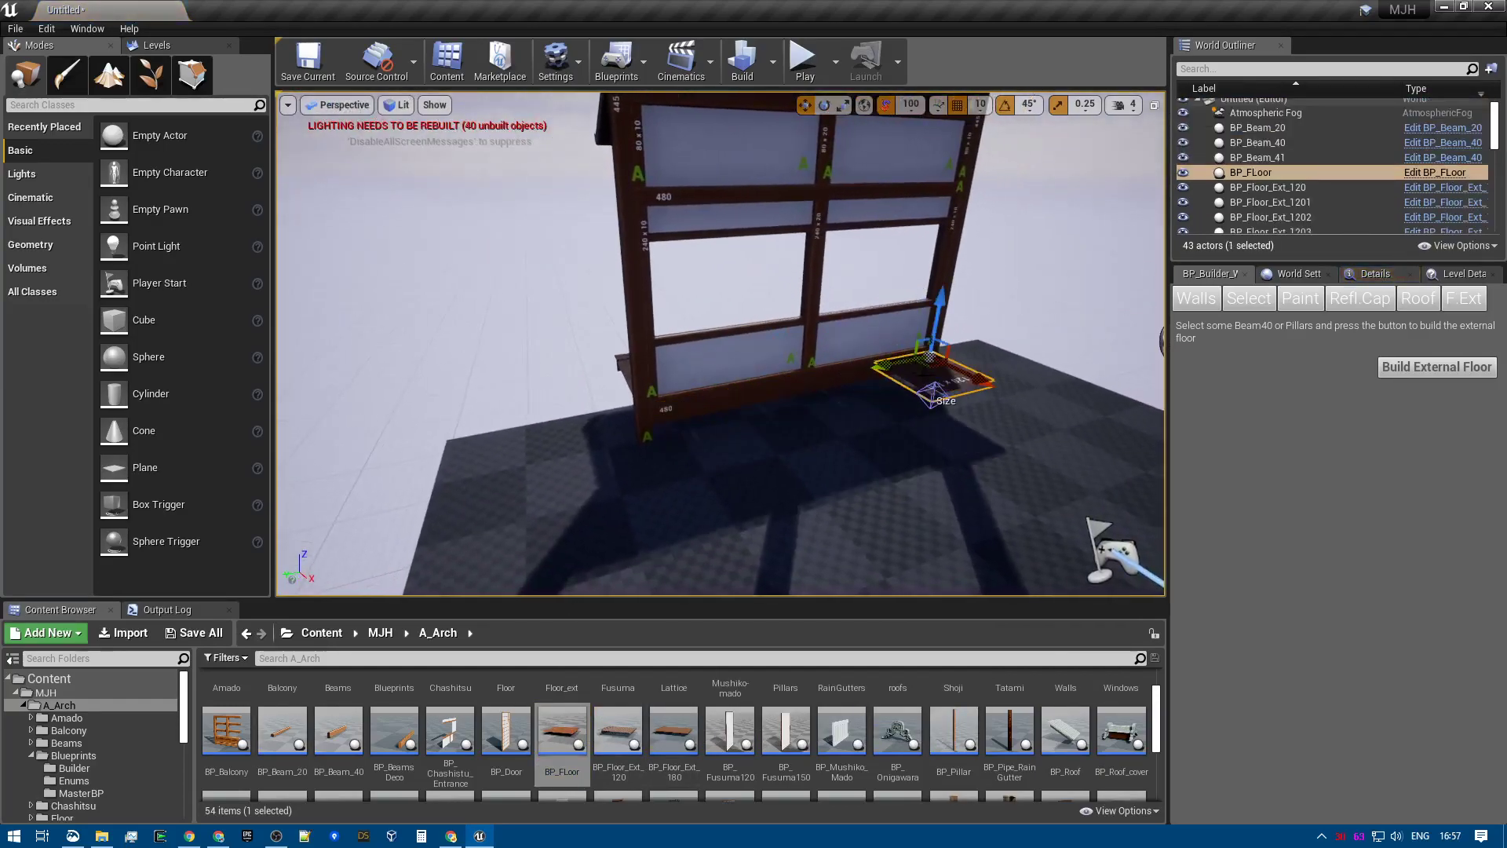
{"action": "left_click", "coordinate": [932, 396]}
{"action": "right_click_drag", "start_coordinate": [931, 395], "coordinate": [801, 432]}
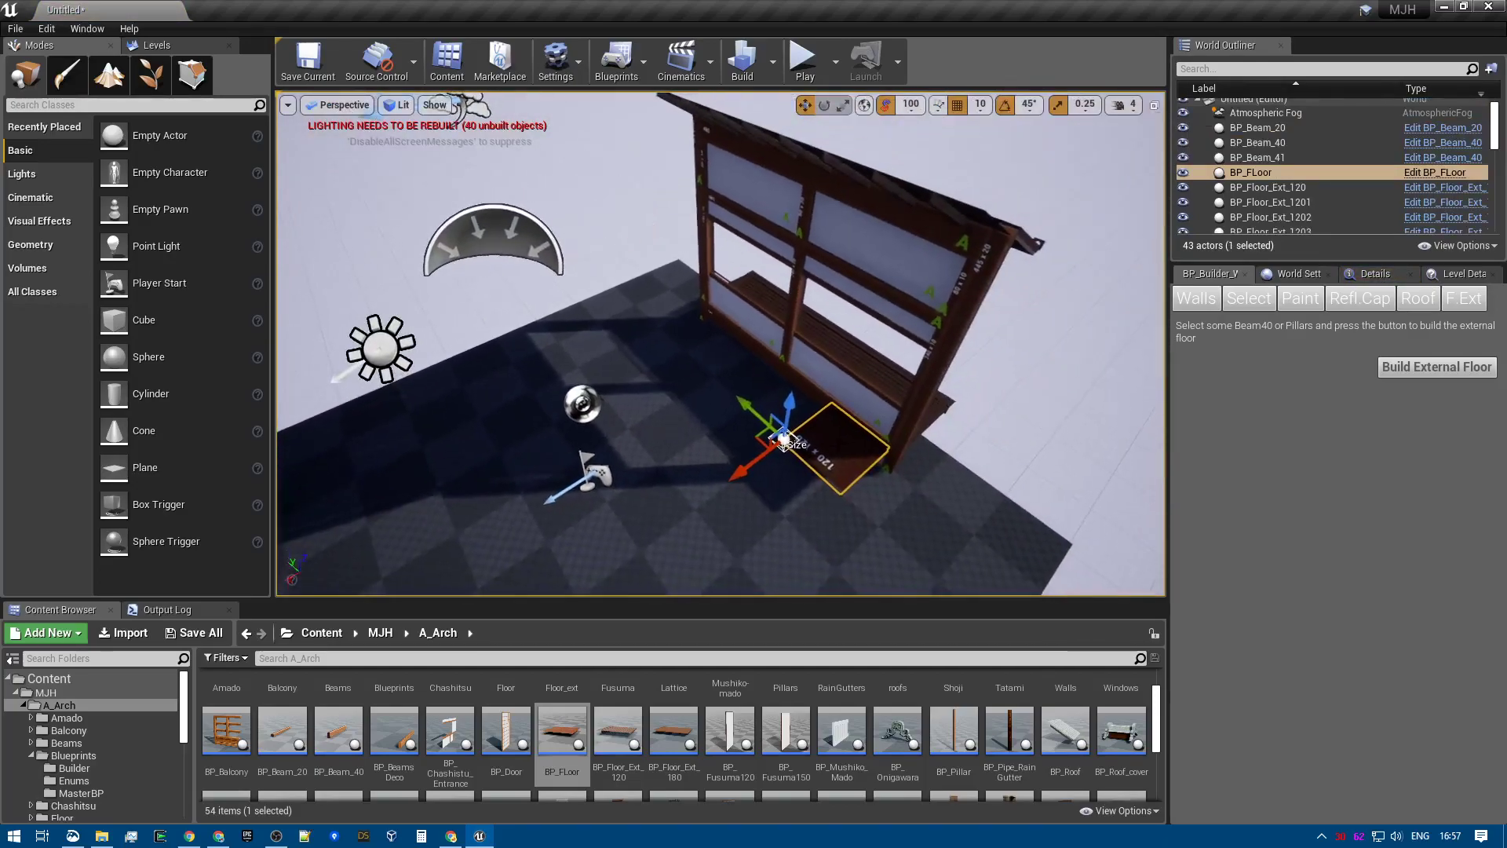
{"action": "left_click_drag", "start_coordinate": [758, 436], "coordinate": [539, 390]}
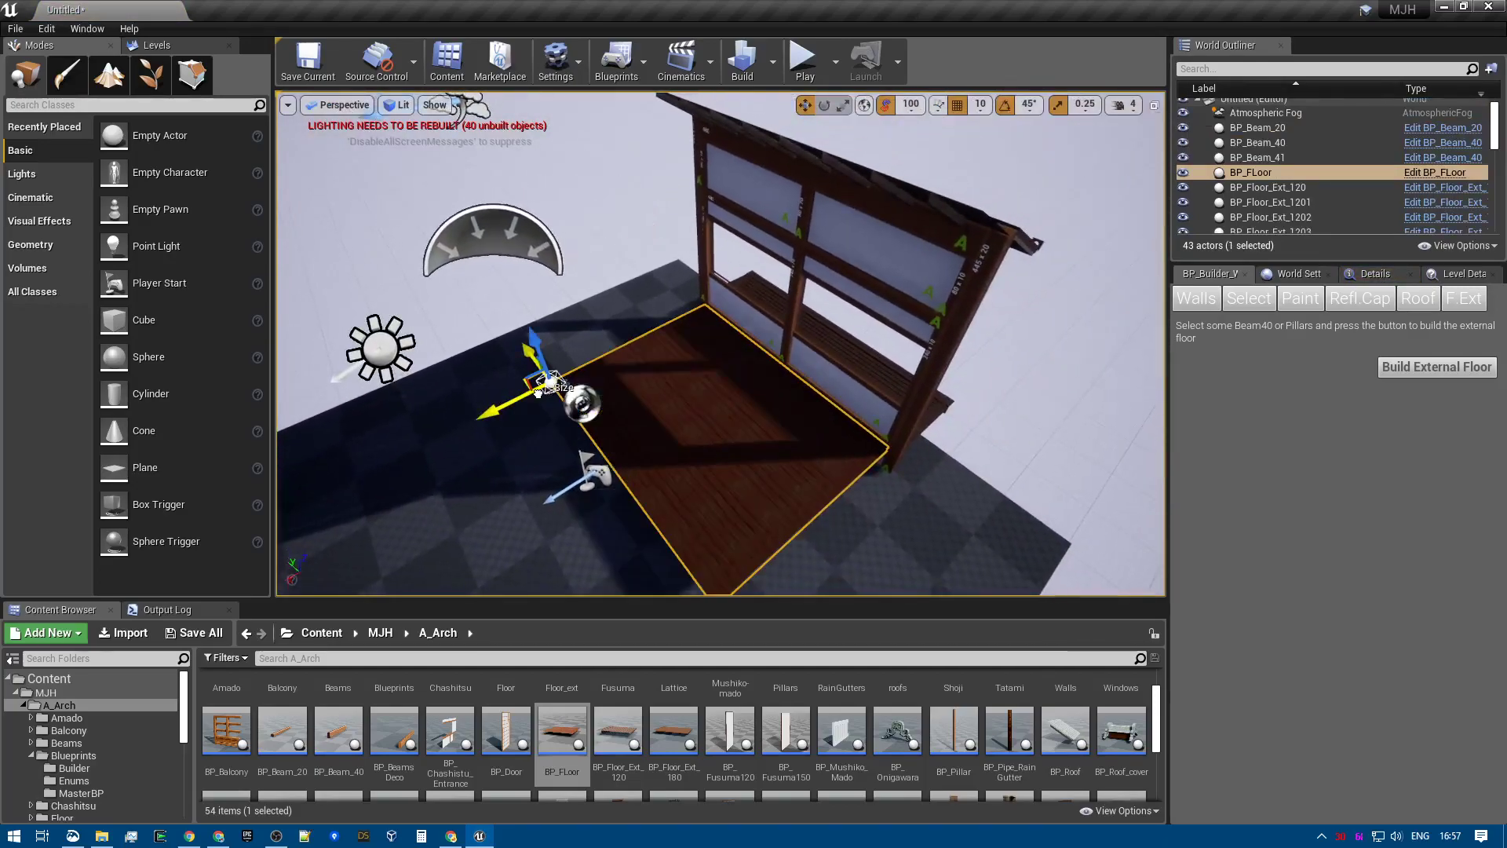
{"action": "left_click_drag", "start_coordinate": [865, 377], "coordinate": [789, 354], "text": "alt"}
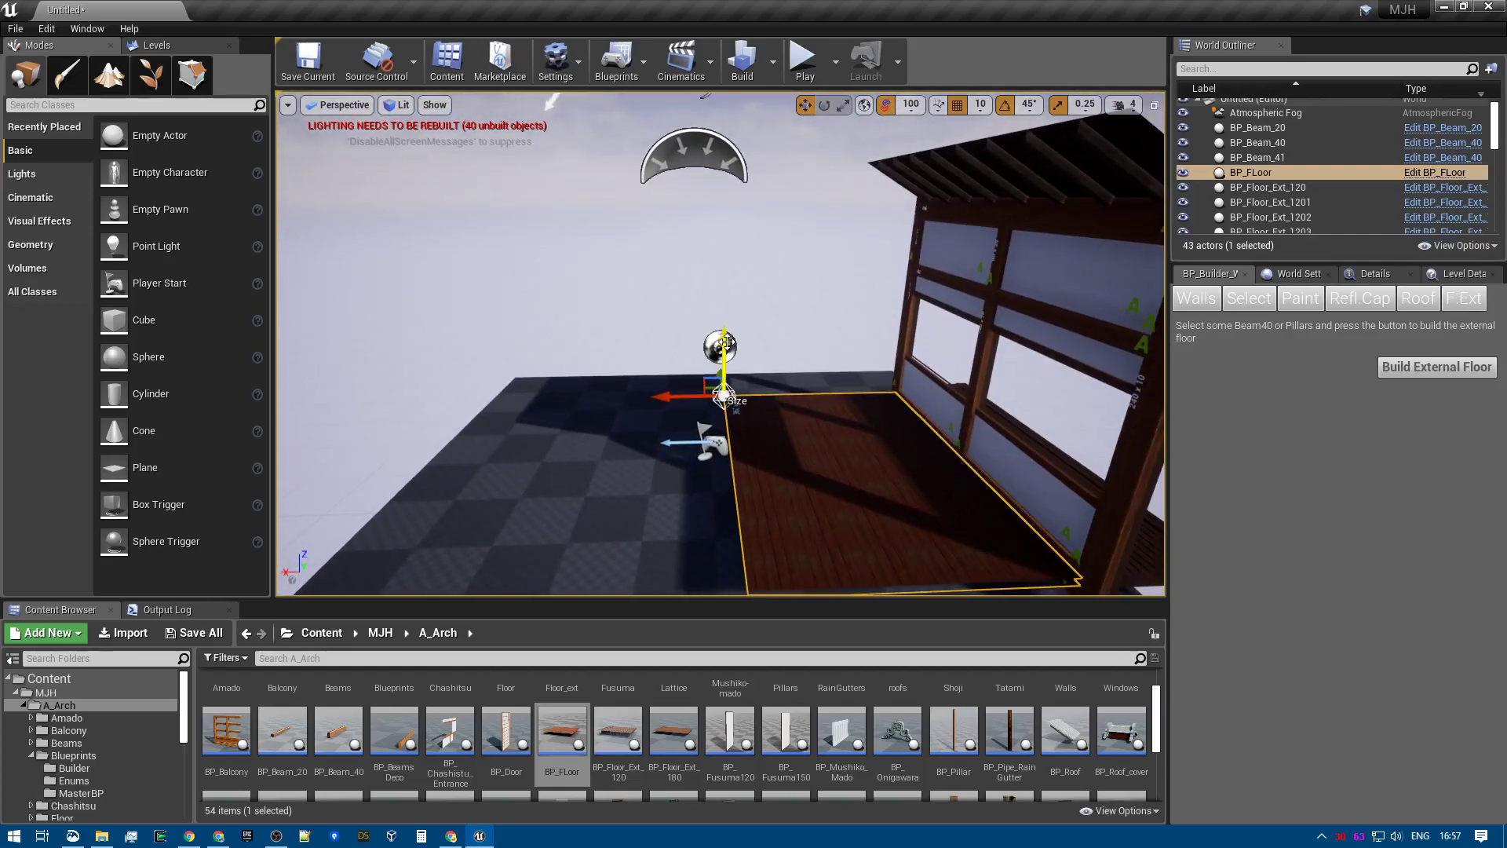
- Duplicate the interior floor and raise the copy to the pillar tops as a ceiling
{"action": "left_click_drag", "start_coordinate": [812, 409], "coordinate": [934, 250], "text": "alt"}
{"action": "left_click_drag", "start_coordinate": [948, 187], "coordinate": [852, 137]}
{"action": "right_click_drag", "start_coordinate": [903, 212], "coordinate": [933, 284]}
{"action": "left_click_drag", "start_coordinate": [920, 303], "coordinate": [927, 140]}
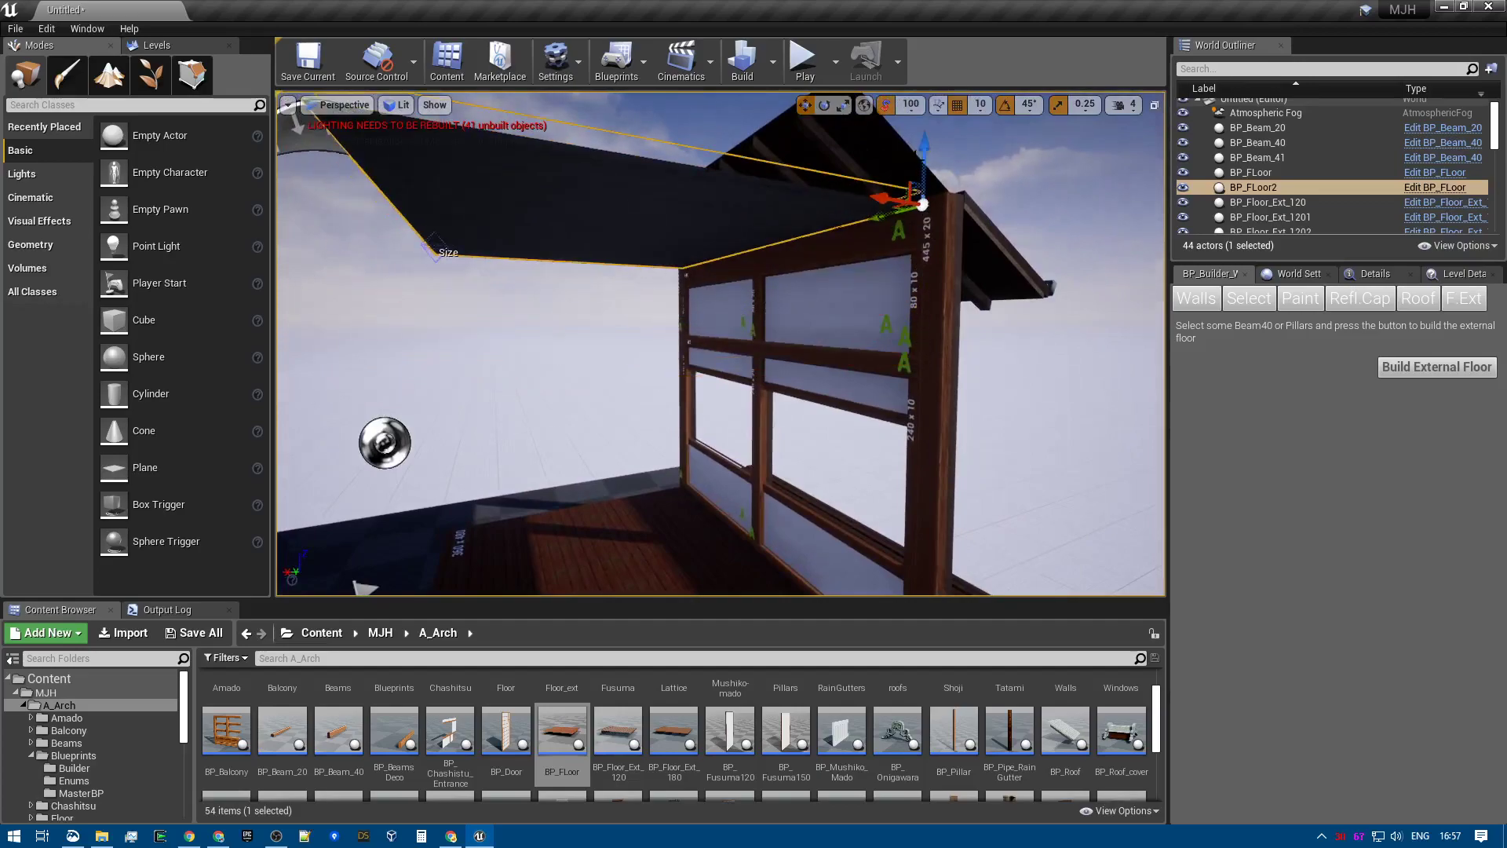
- Select the floor together with the ceiling and make a reflection capture around them with a transition distance of 10
{"action": "right_click_drag", "start_coordinate": [637, 207], "coordinate": [598, 278]}
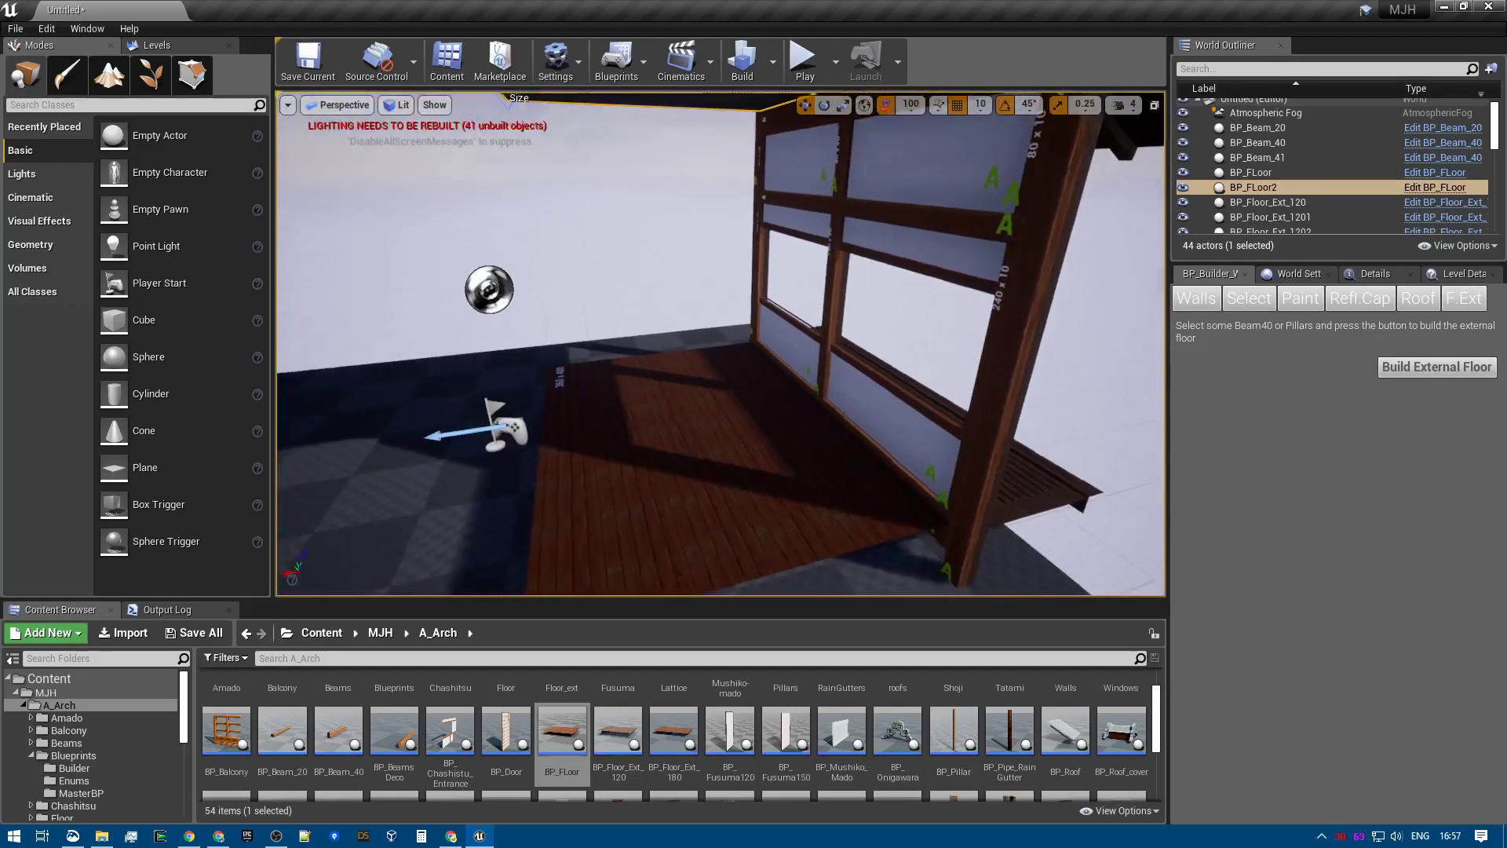
{"action": "left_click", "coordinate": [717, 451], "text": "ctrl"}
{"action": "right_click_drag", "start_coordinate": [718, 450], "coordinate": [683, 386]}
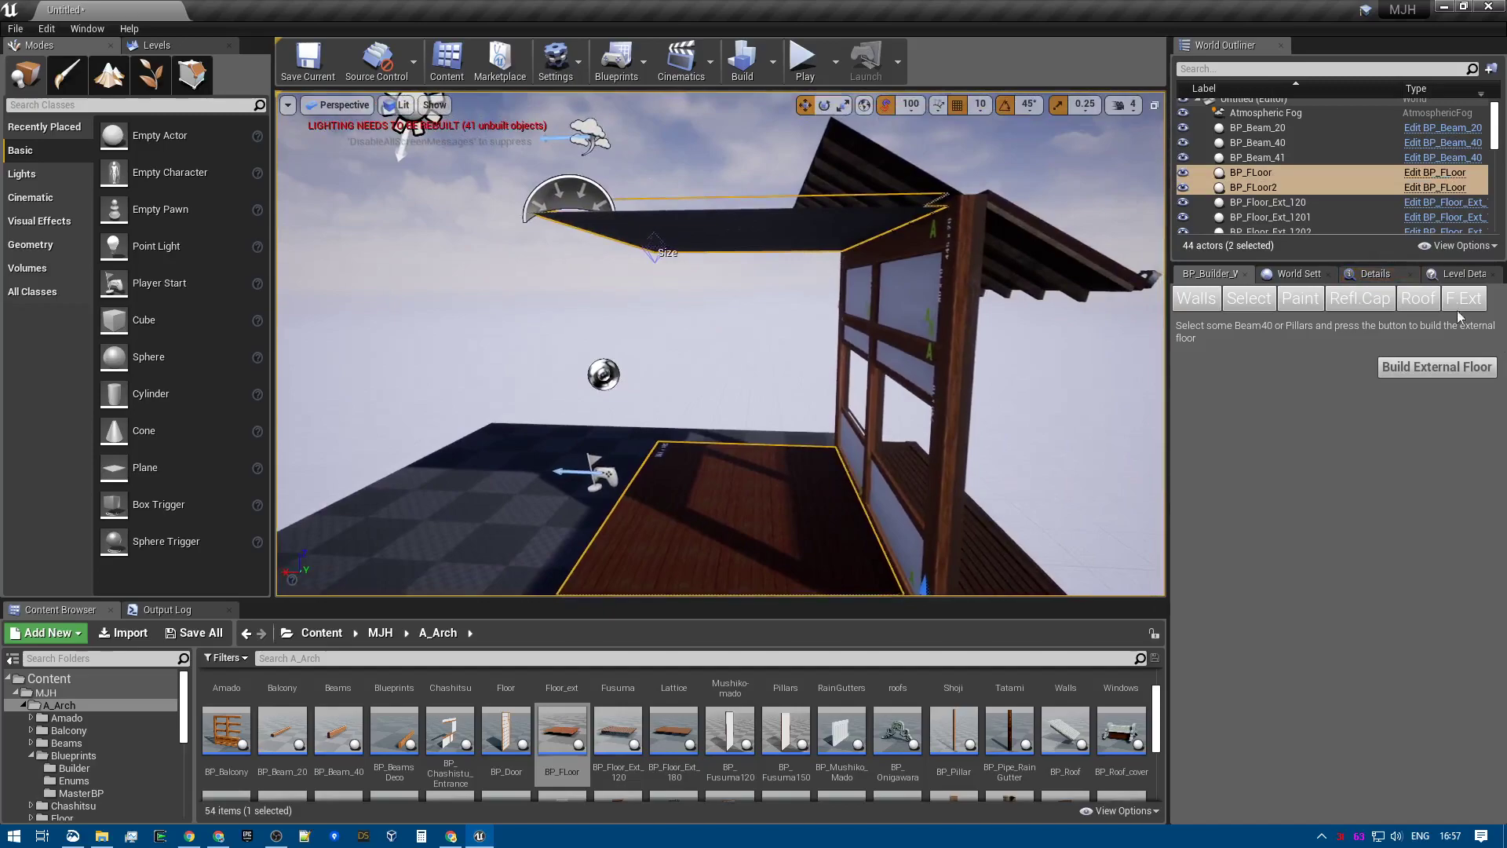
{"action": "left_click", "coordinate": [1360, 304]}
{"action": "right_click_drag", "start_coordinate": [754, 425], "coordinate": [791, 413]}
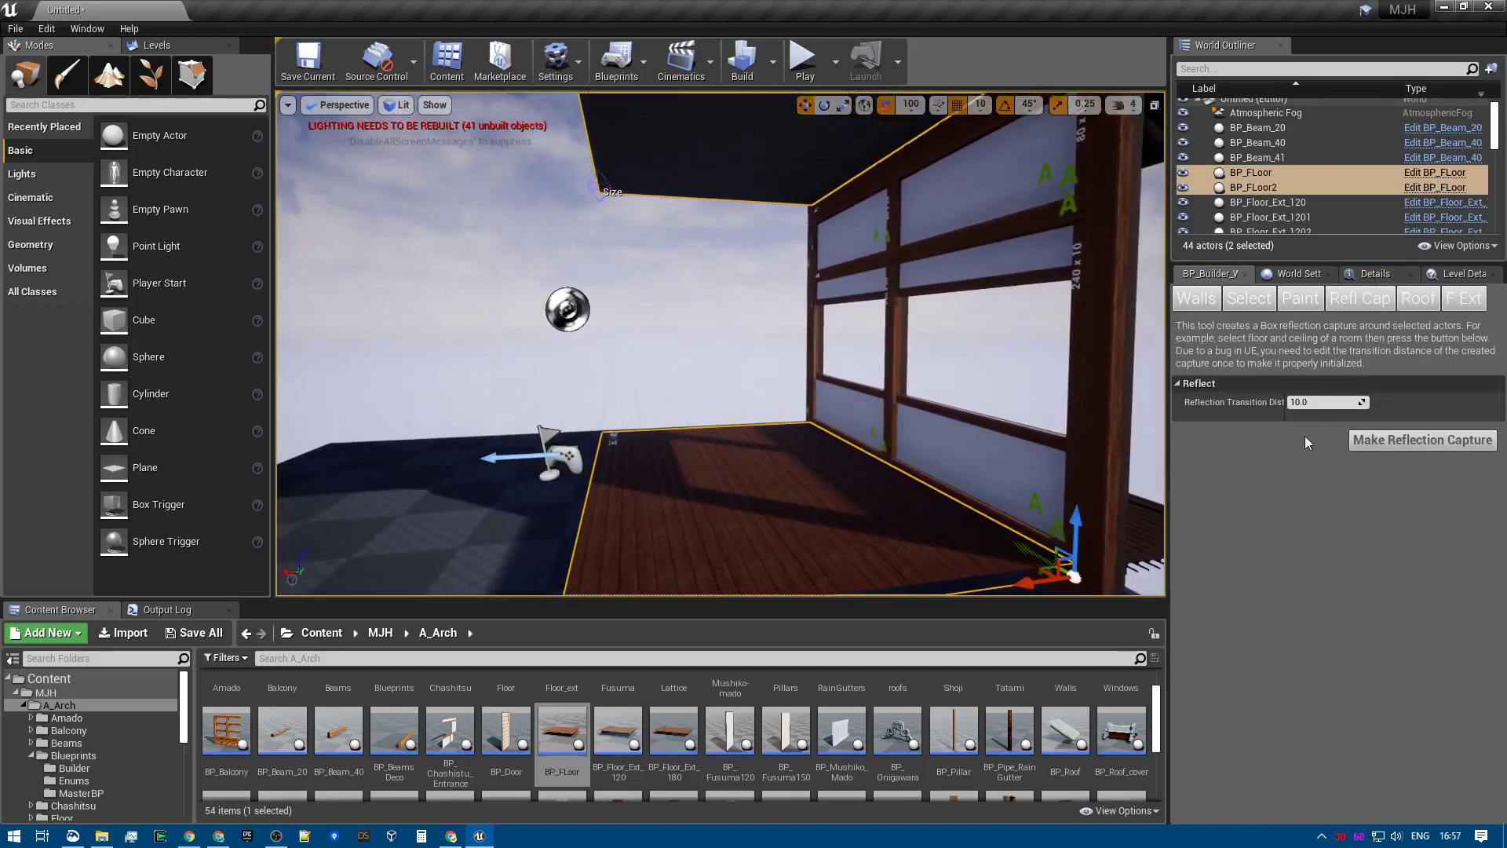
{"action": "left_click", "coordinate": [1416, 442]}
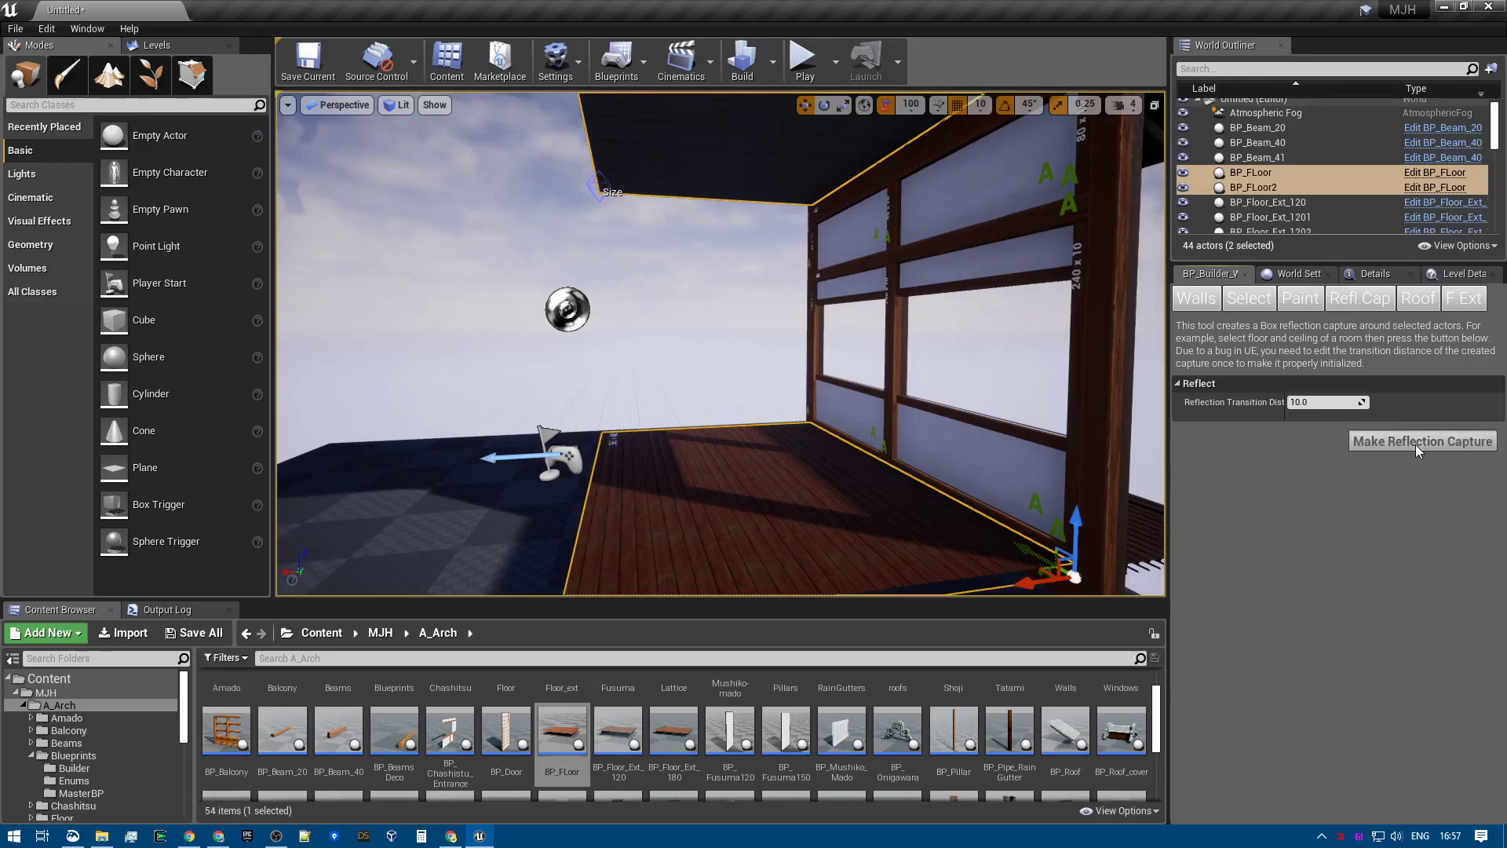
{"action": "key", "text": "s"}
{"action": "right_click_drag", "start_coordinate": [738, 306], "coordinate": [738, 303]}
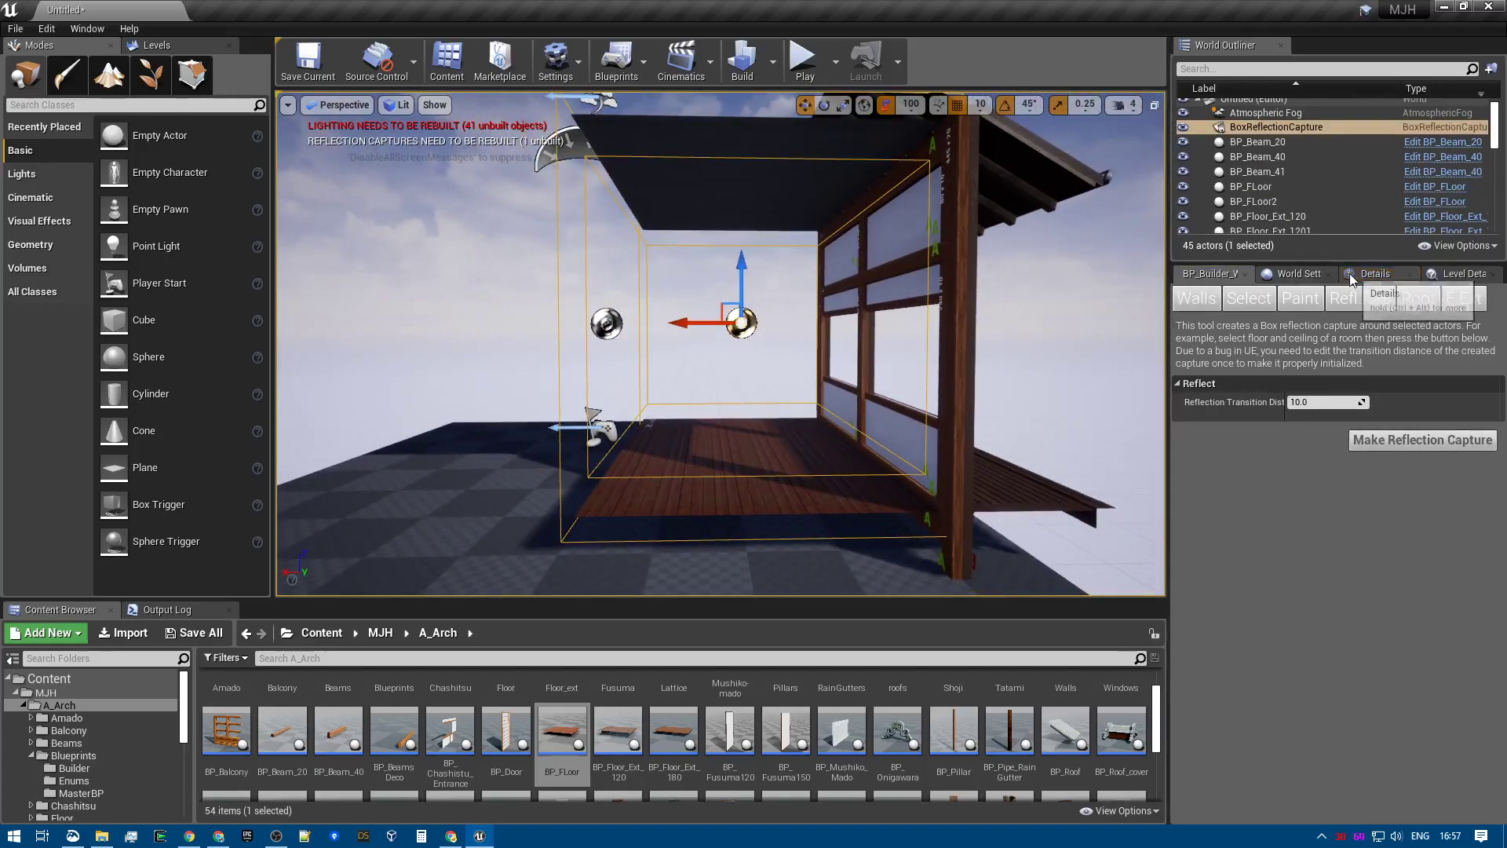
- Set the Box Transition Distance of the new BoxReflectionCapture to 11
{"action": "left_click", "coordinate": [1378, 273]}
{"action": "left_click", "coordinate": [1342, 517]}
{"action": "key", "text": "Return"}
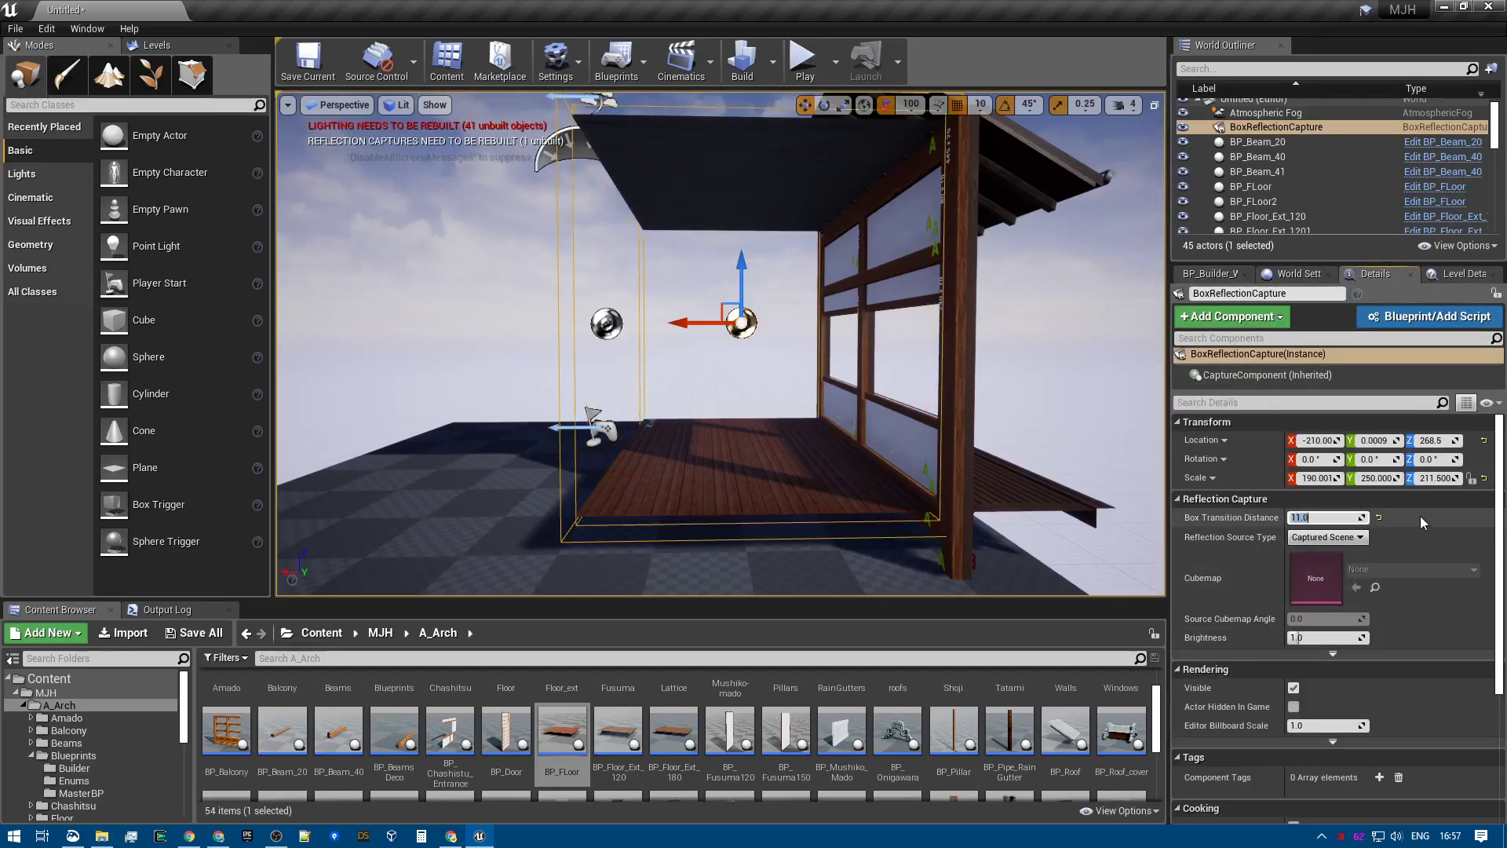
{"action": "mouse_move", "coordinate": [809, 405]}
{"action": "right_mouse_down"}
{"action": "mouse_move", "coordinate": [872, 369]}
{"action": "mouse_move", "coordinate": [1366, 420]}
{"action": "mouse_move", "coordinate": [800, 397]}
{"action": "right_mouse_up"}
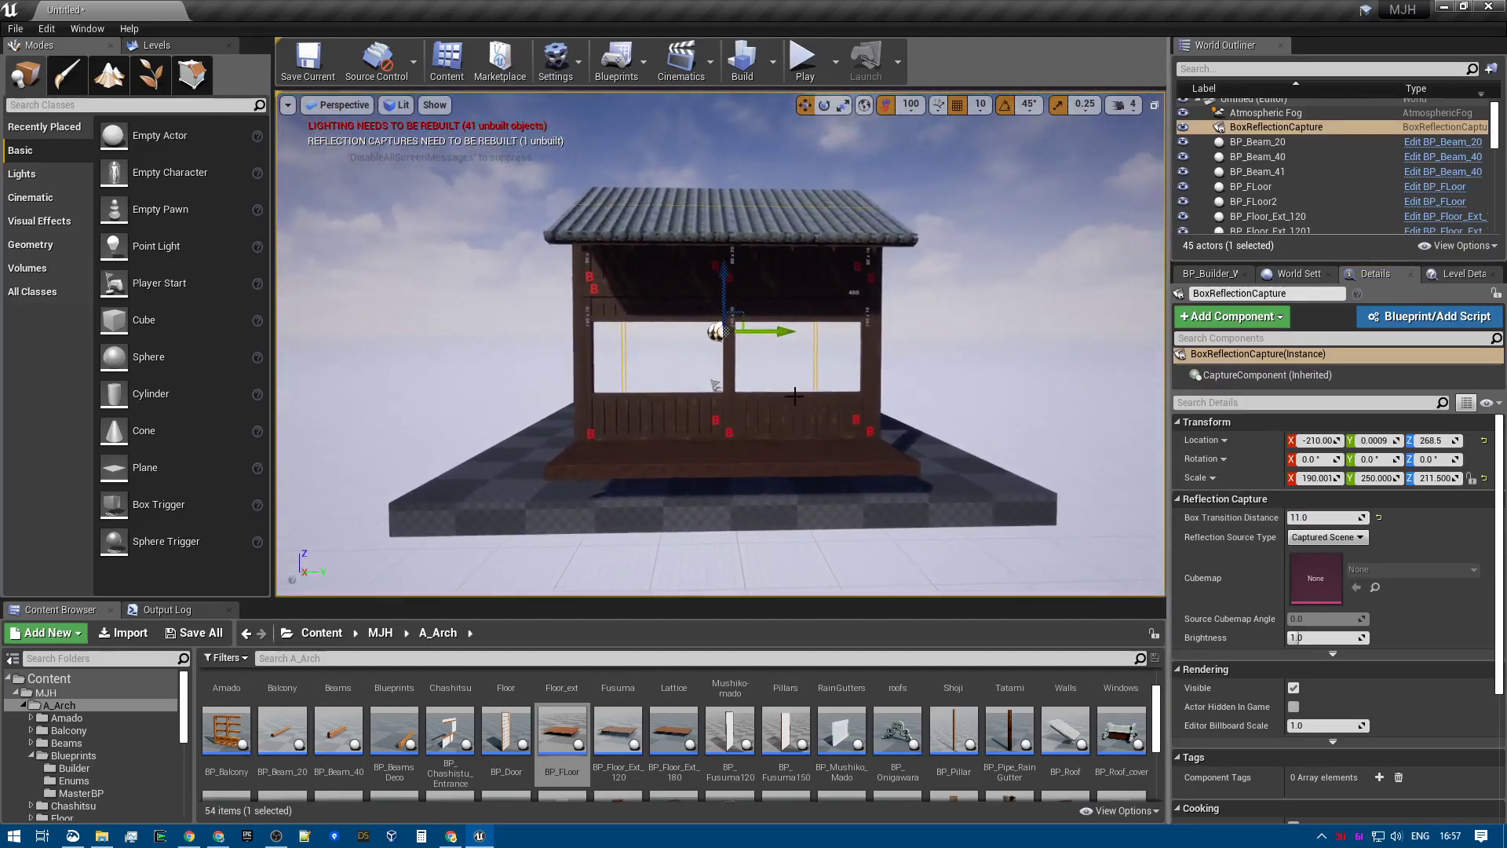